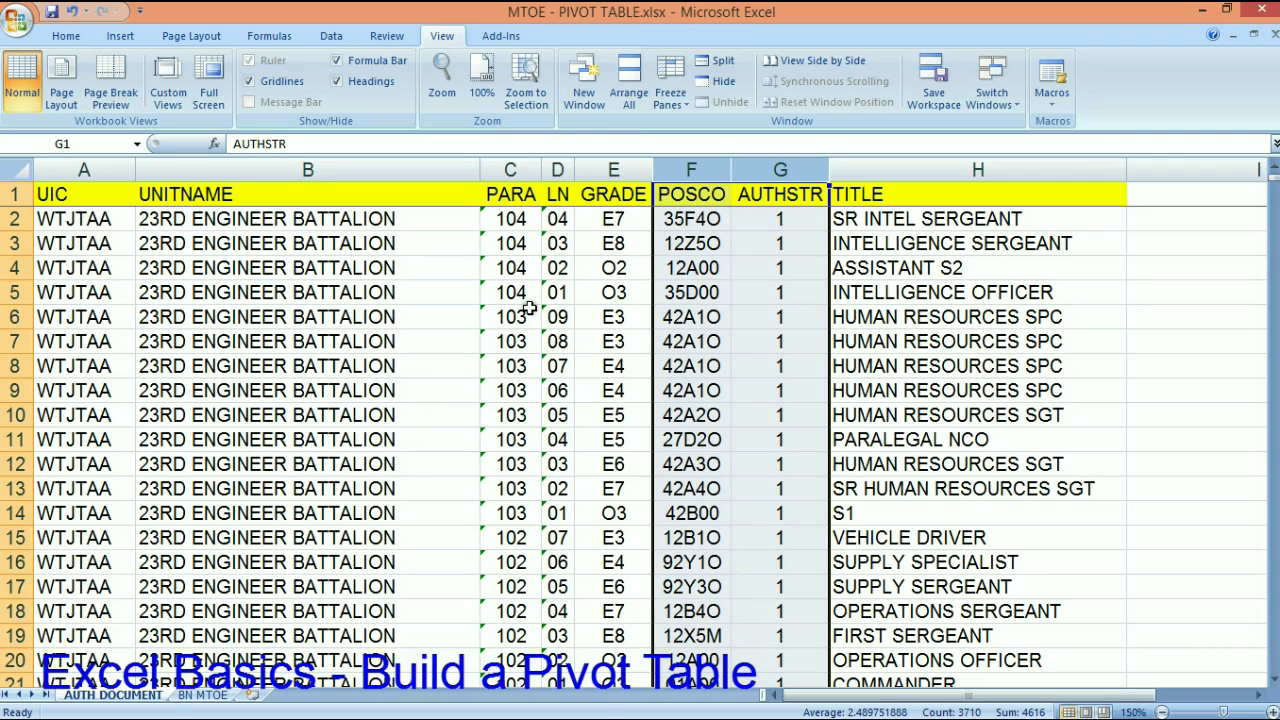
Create a PivotTable on a new worksheet from the data range A1:H1855 of the AUTH DOCUMENT sheet.
click(99, 197)
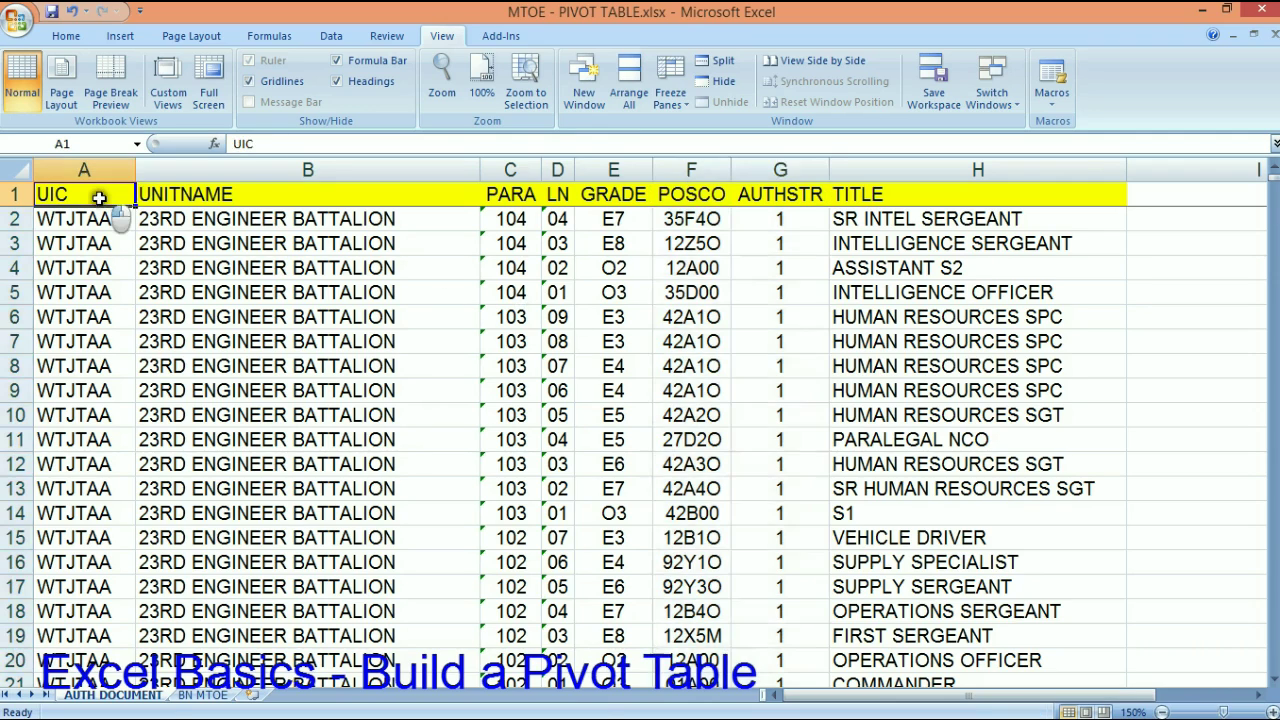
drag(99, 197, 1004, 200)
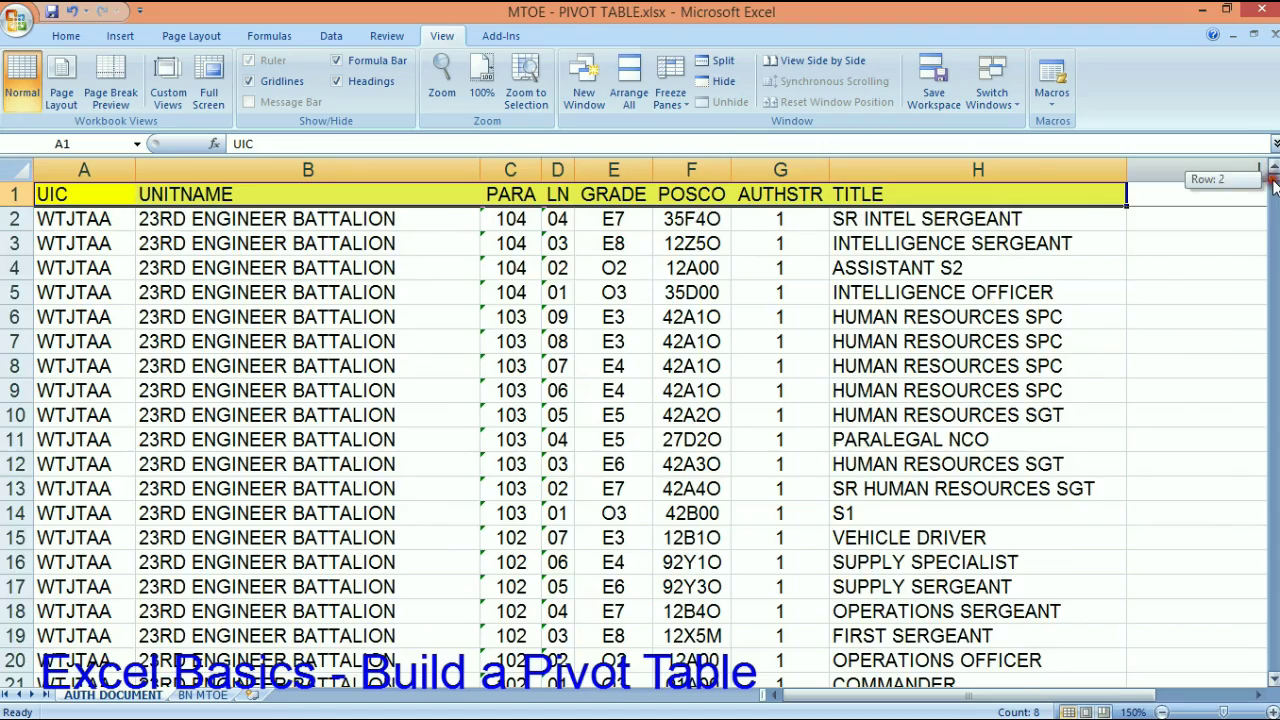
drag(1273, 182, 1273, 668)
shift+click(1004, 664)
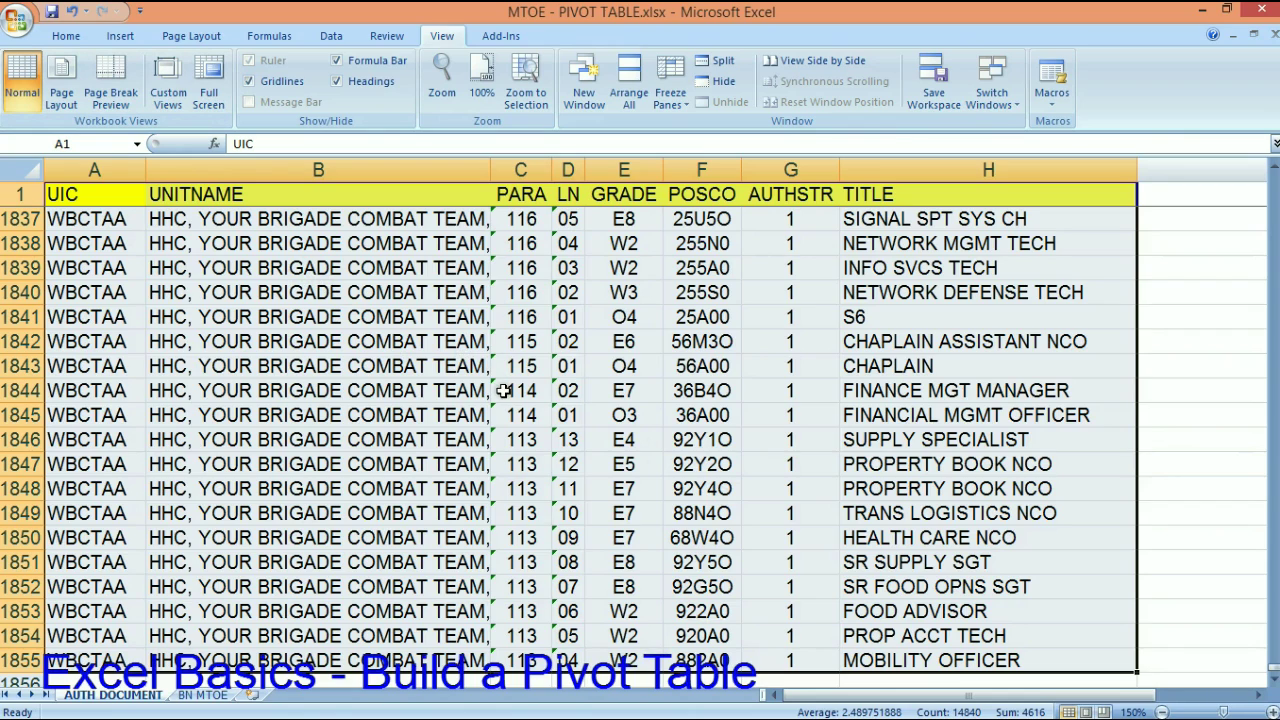
click(124, 36)
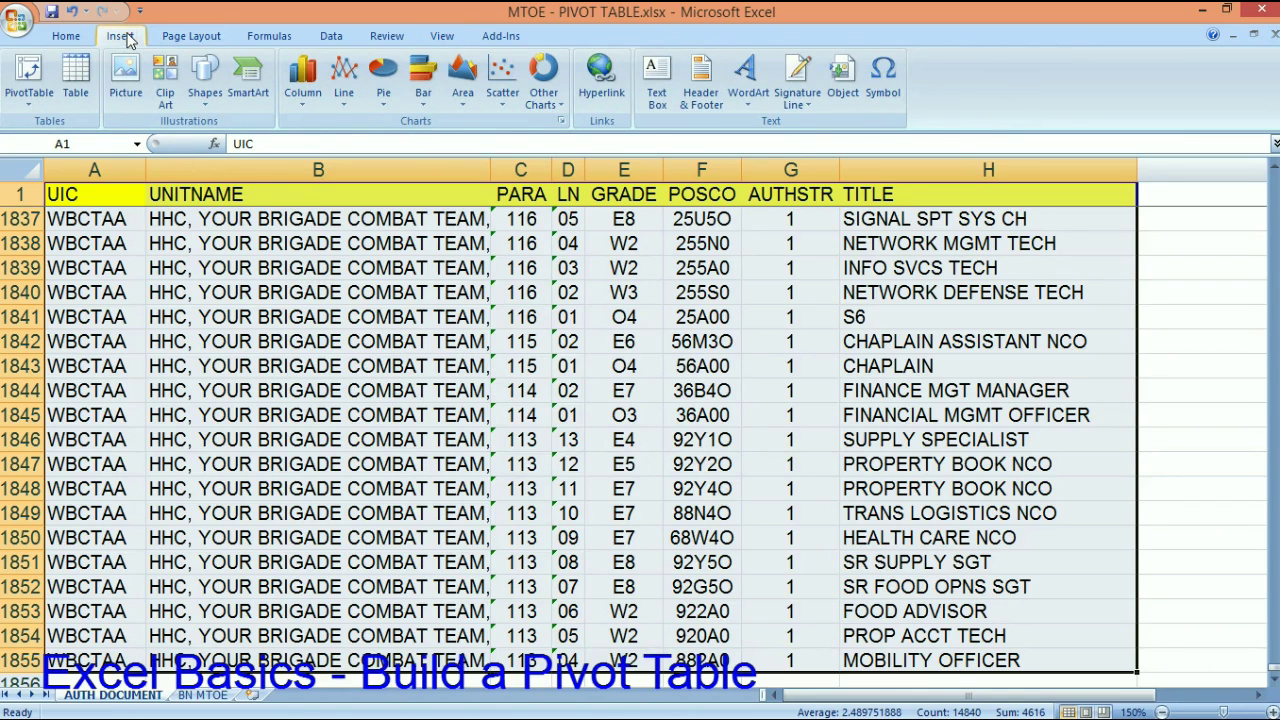
click(30, 108)
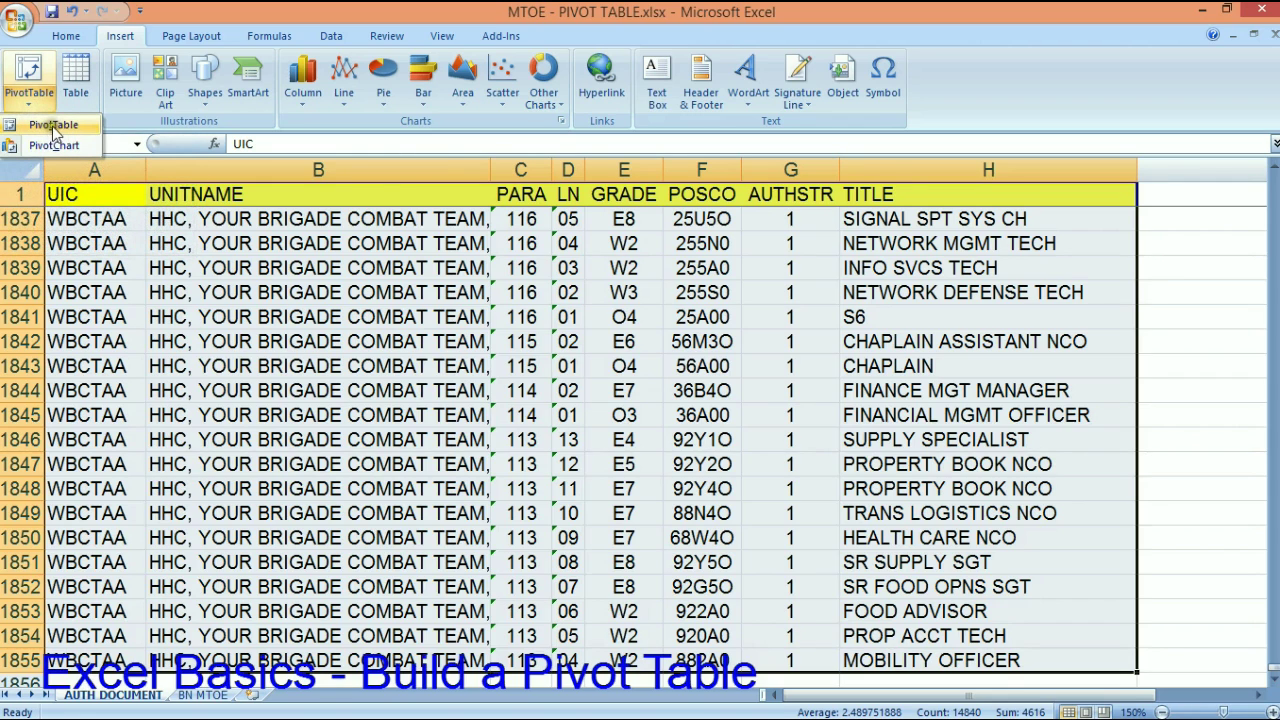
click(52, 126)
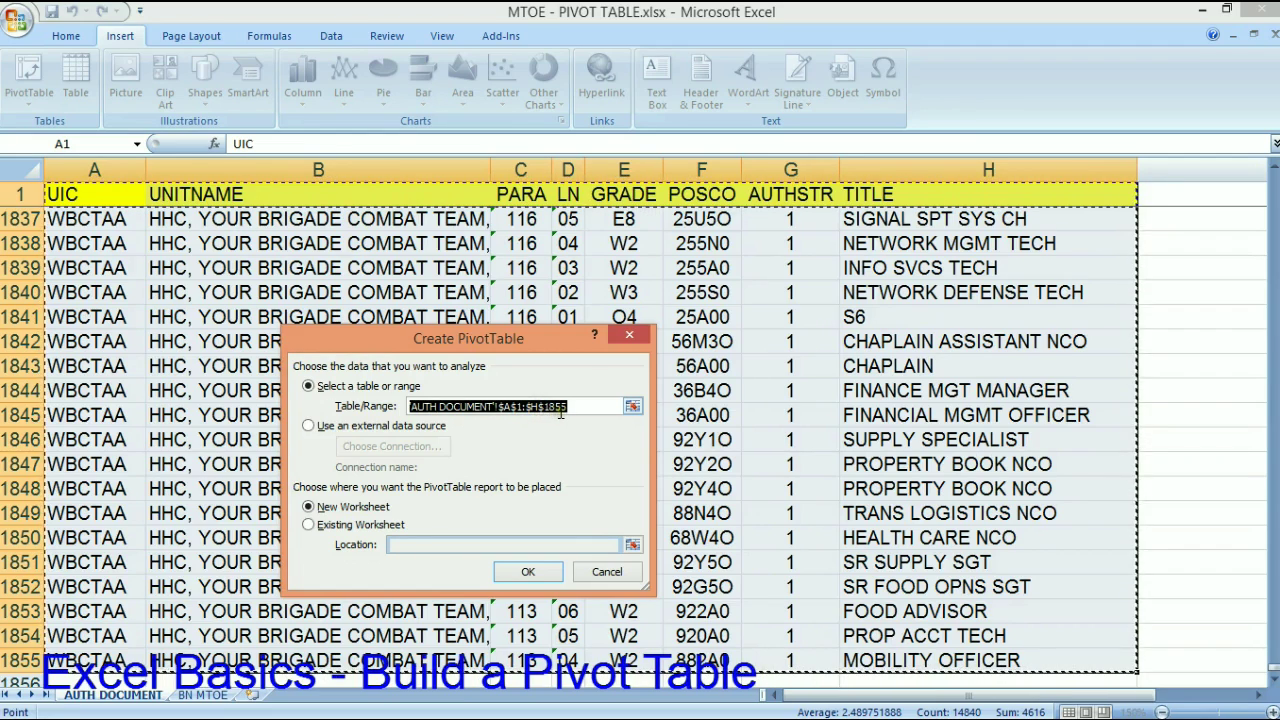
click(310, 507)
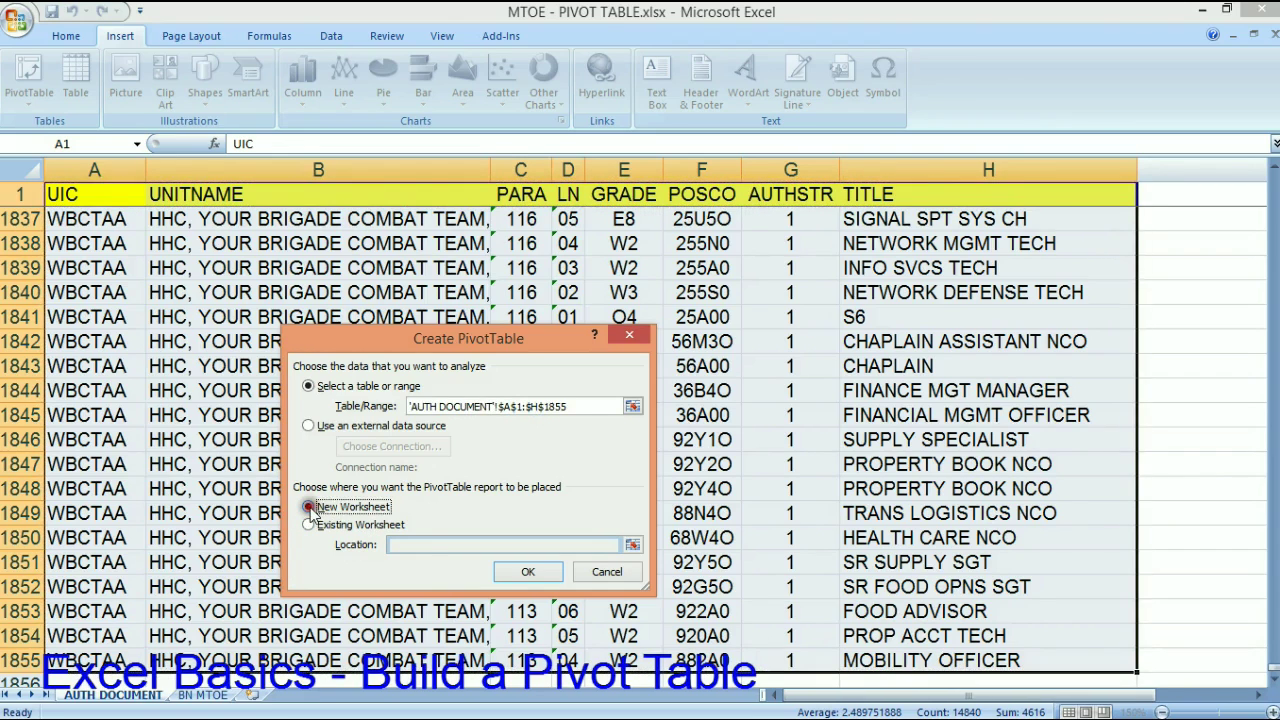
click(521, 576)
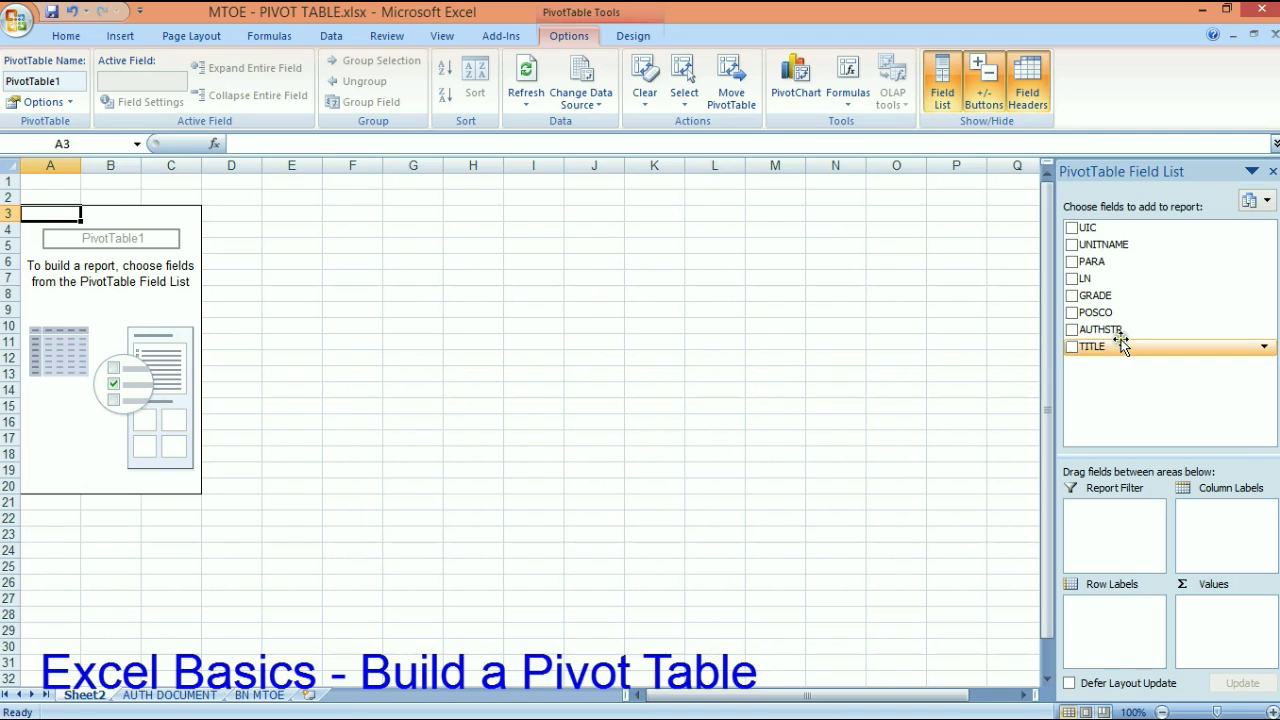
Add AUTHSTR to the PivotTable's values and set it to be summarized by Count.
drag(1100, 331, 1218, 618)
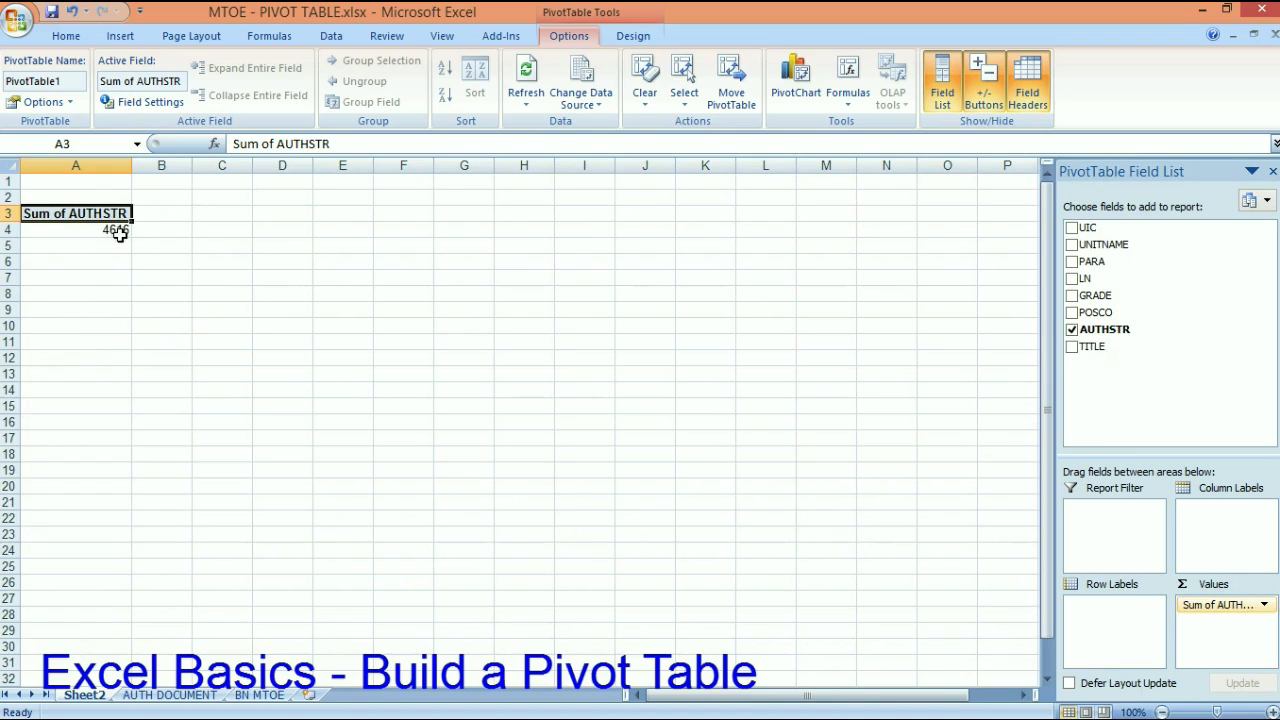
mouse_move(118, 232)
click(1266, 605)
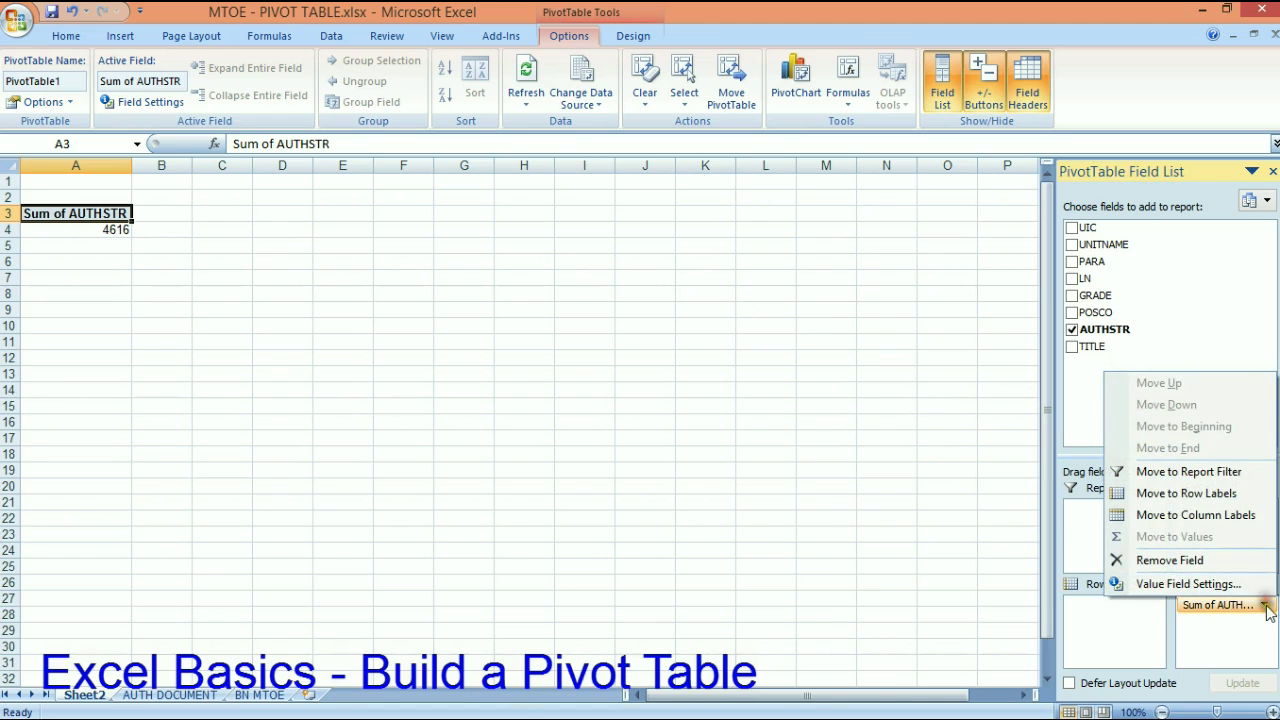
click(1192, 586)
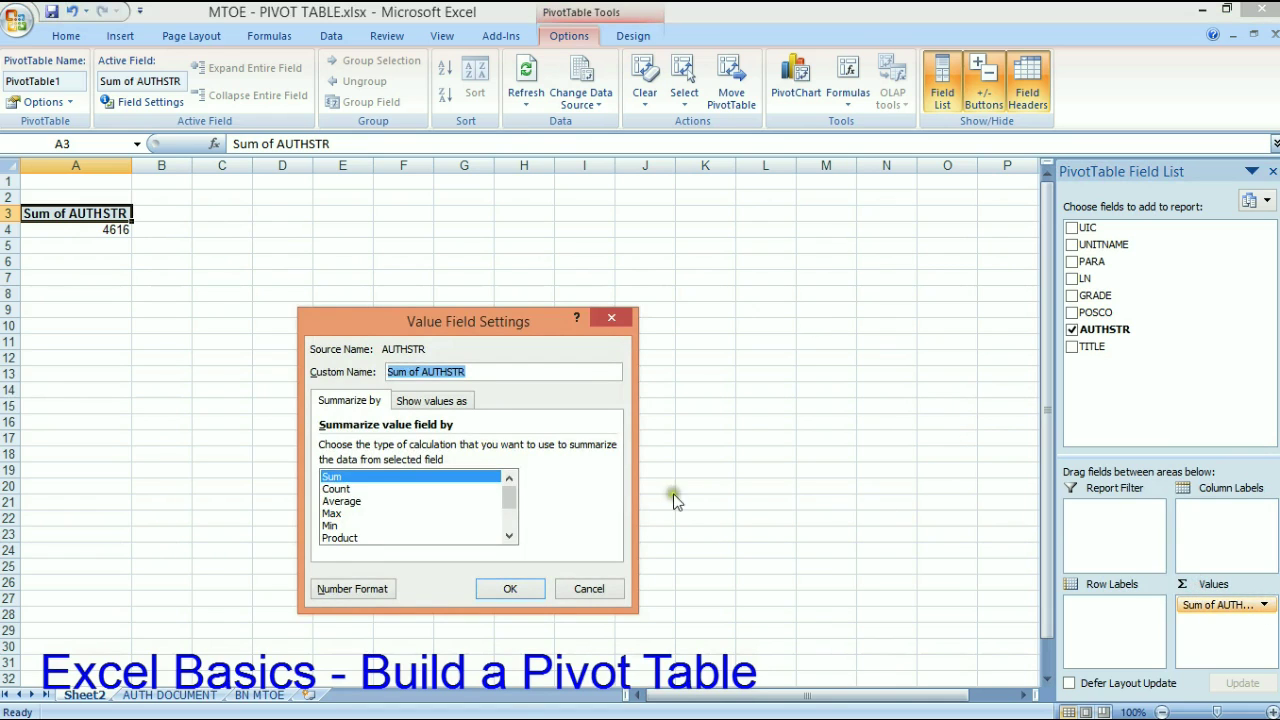
click(338, 489)
click(508, 590)
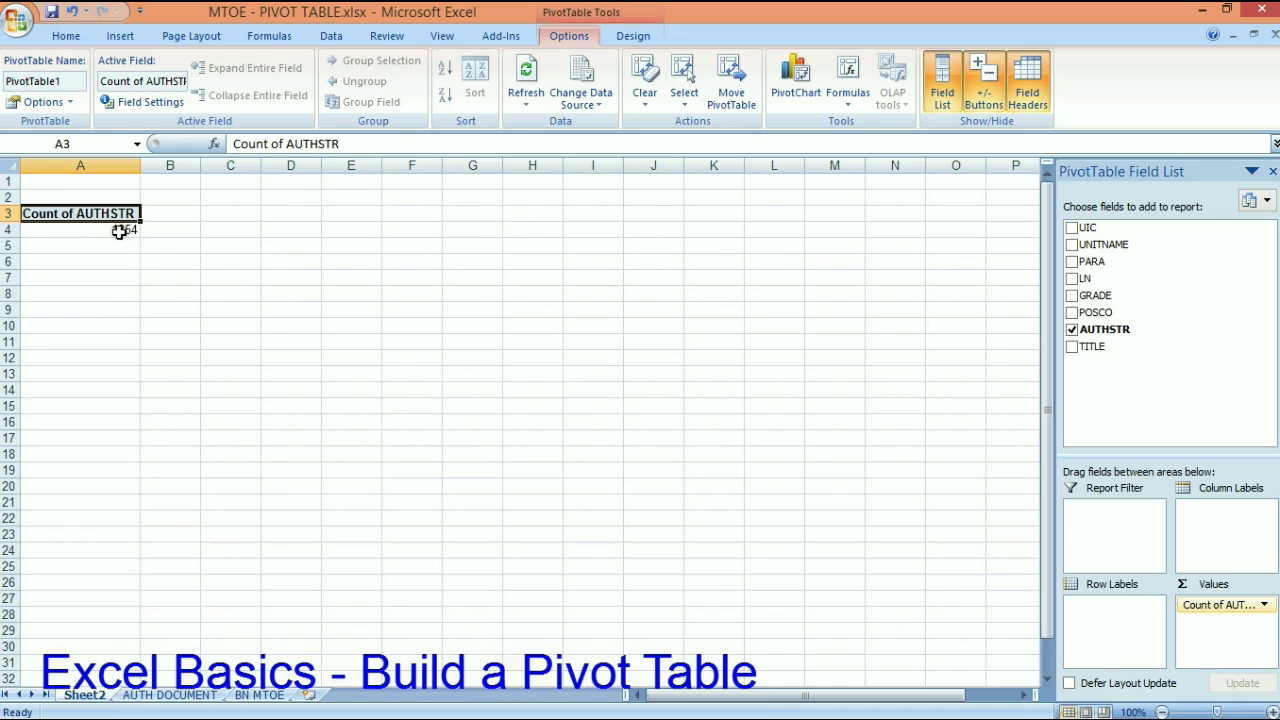
Set the AUTHSTR value field to be summarized by Sum.
mouse_move(121, 231)
click(1266, 606)
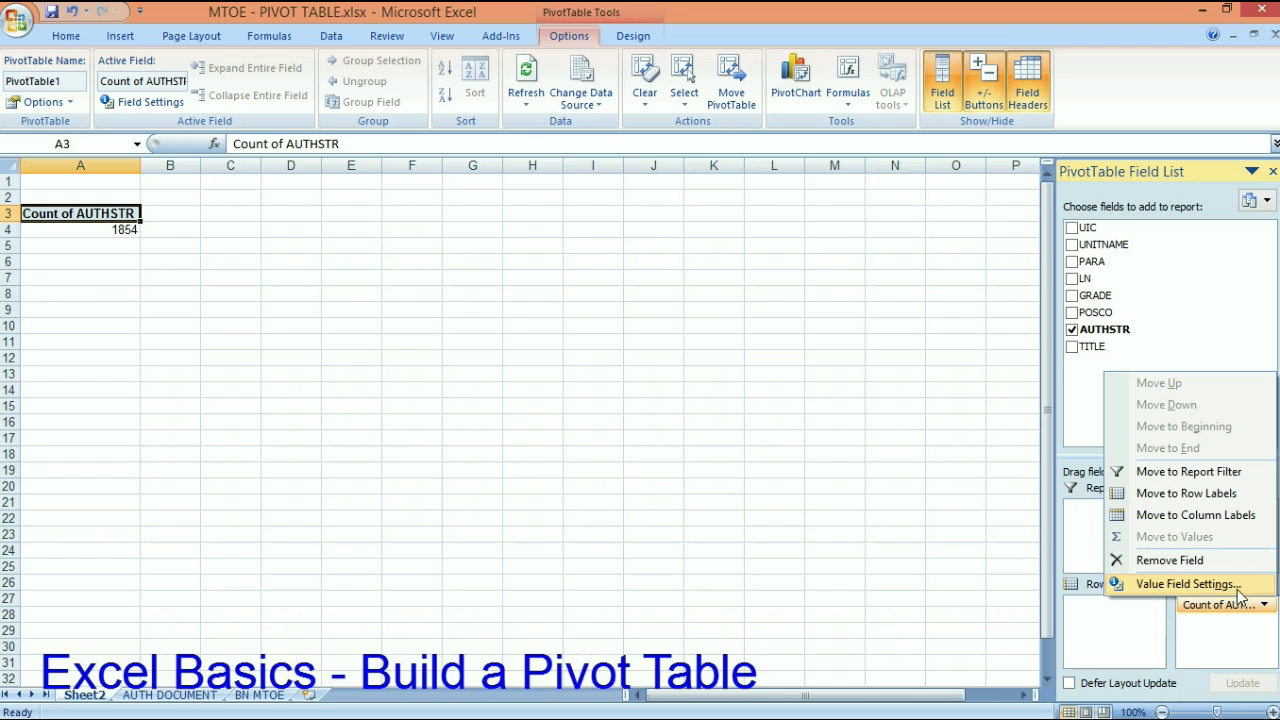
click(1186, 584)
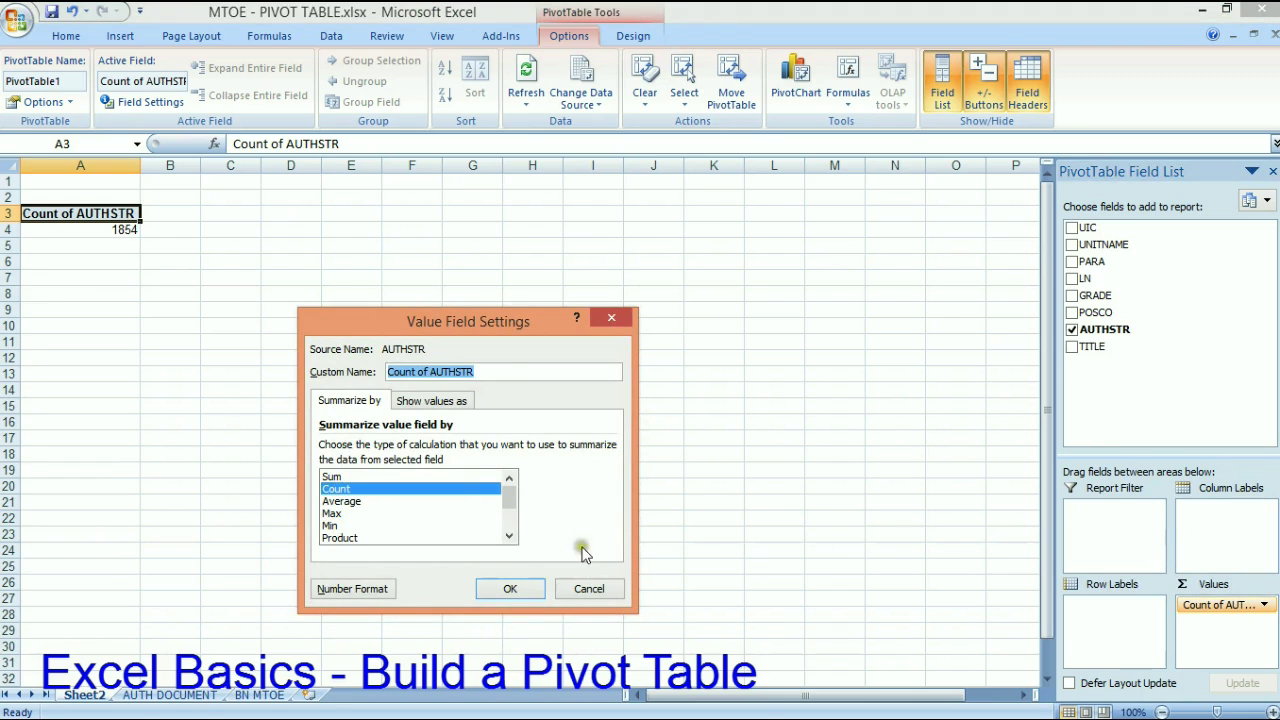
click(468, 476)
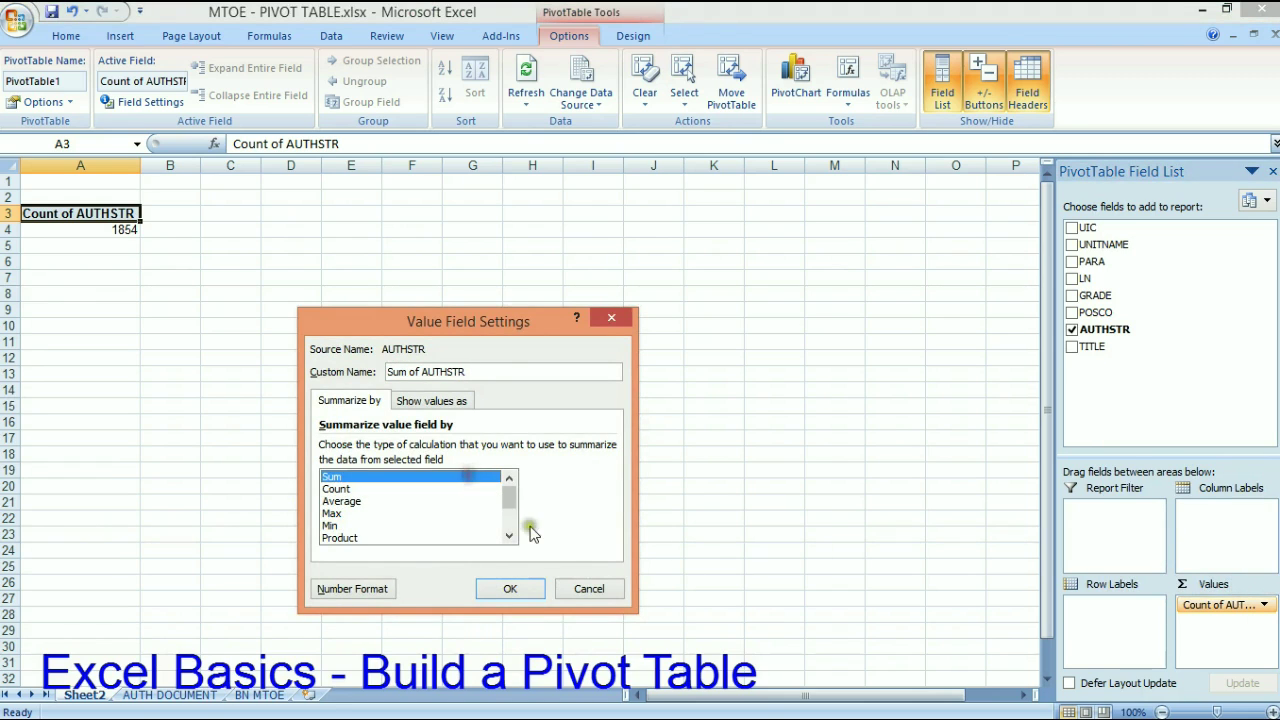
click(510, 590)
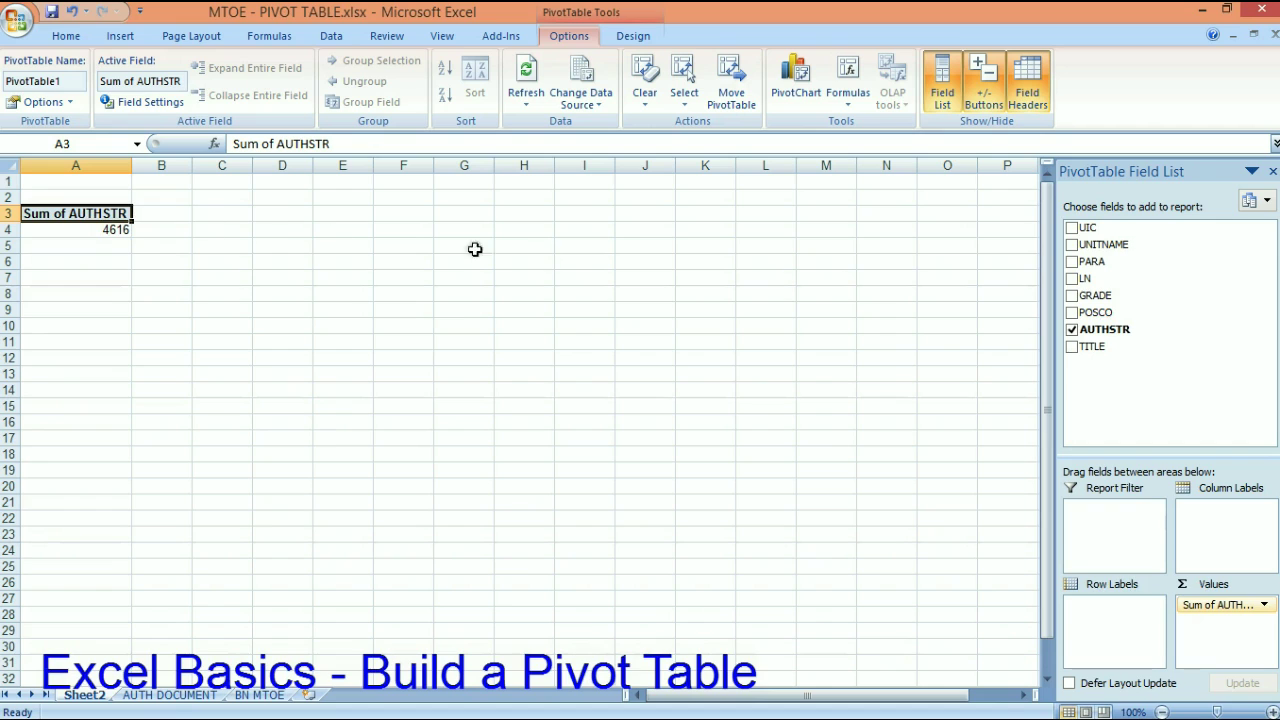
Rename the PivotTable's AUTHSTR value field to "AUTHSTR Total".
click(1263, 607)
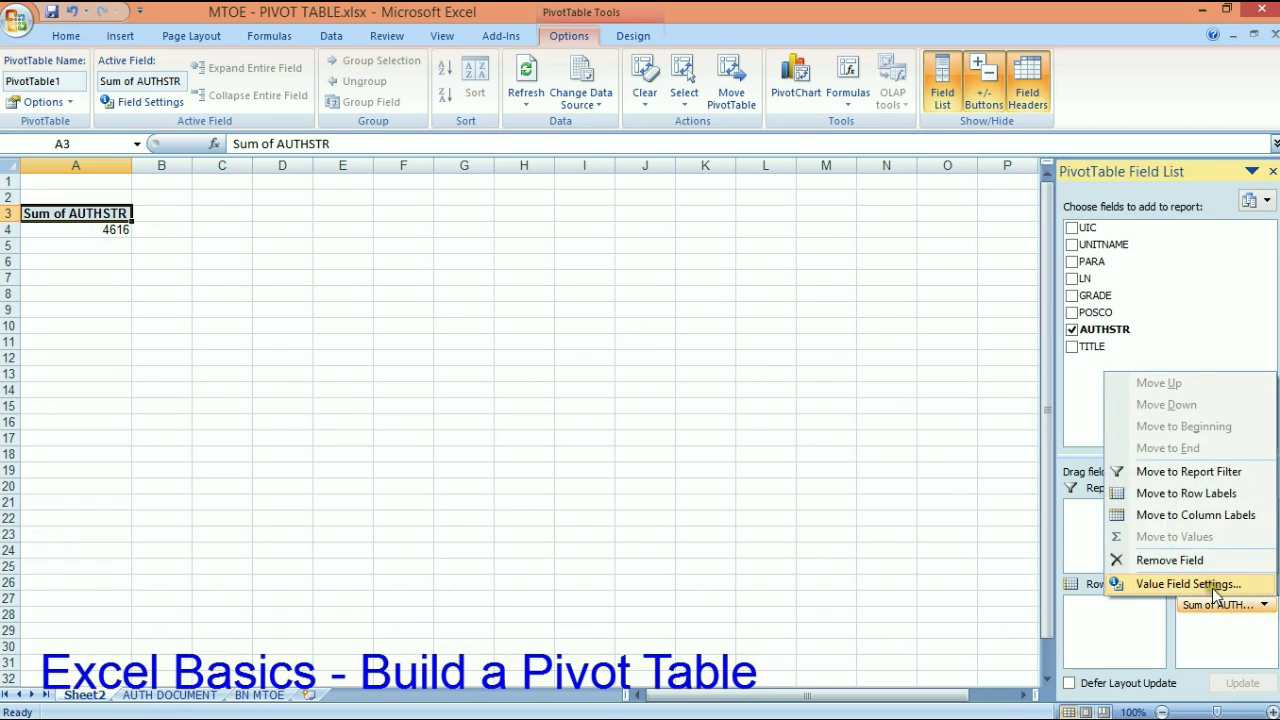
click(1214, 586)
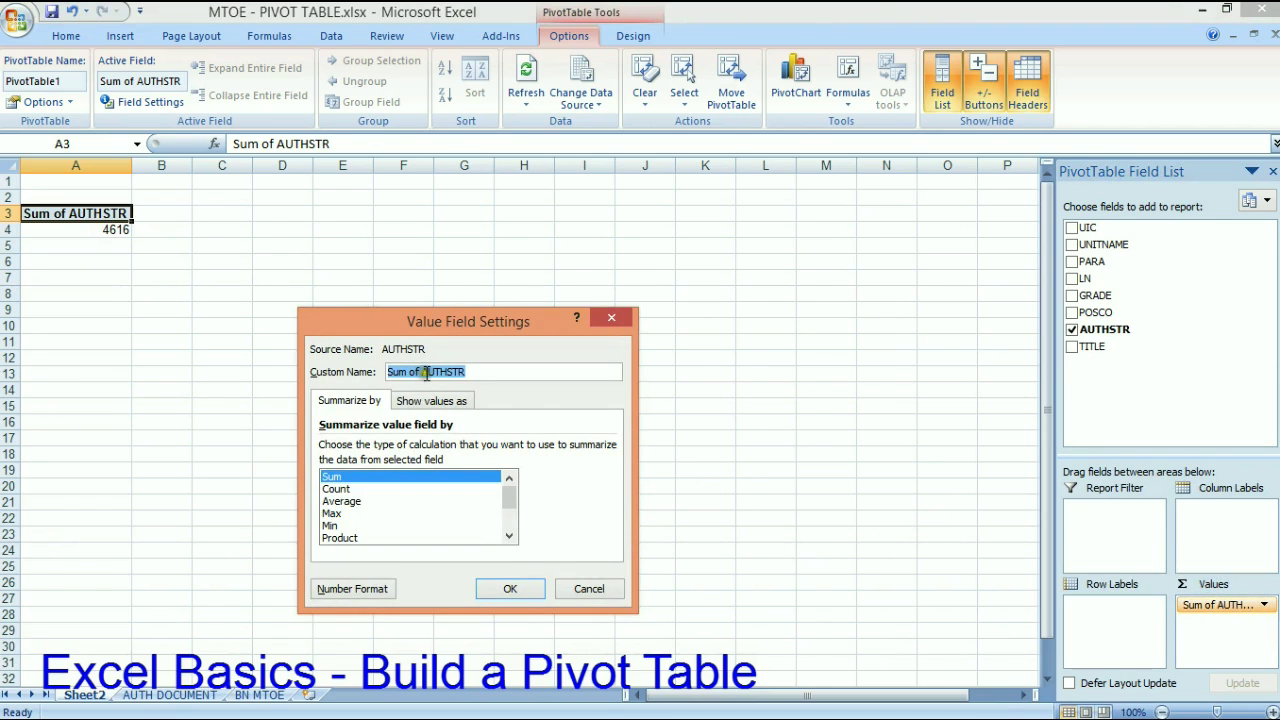
drag(424, 372, 386, 376)
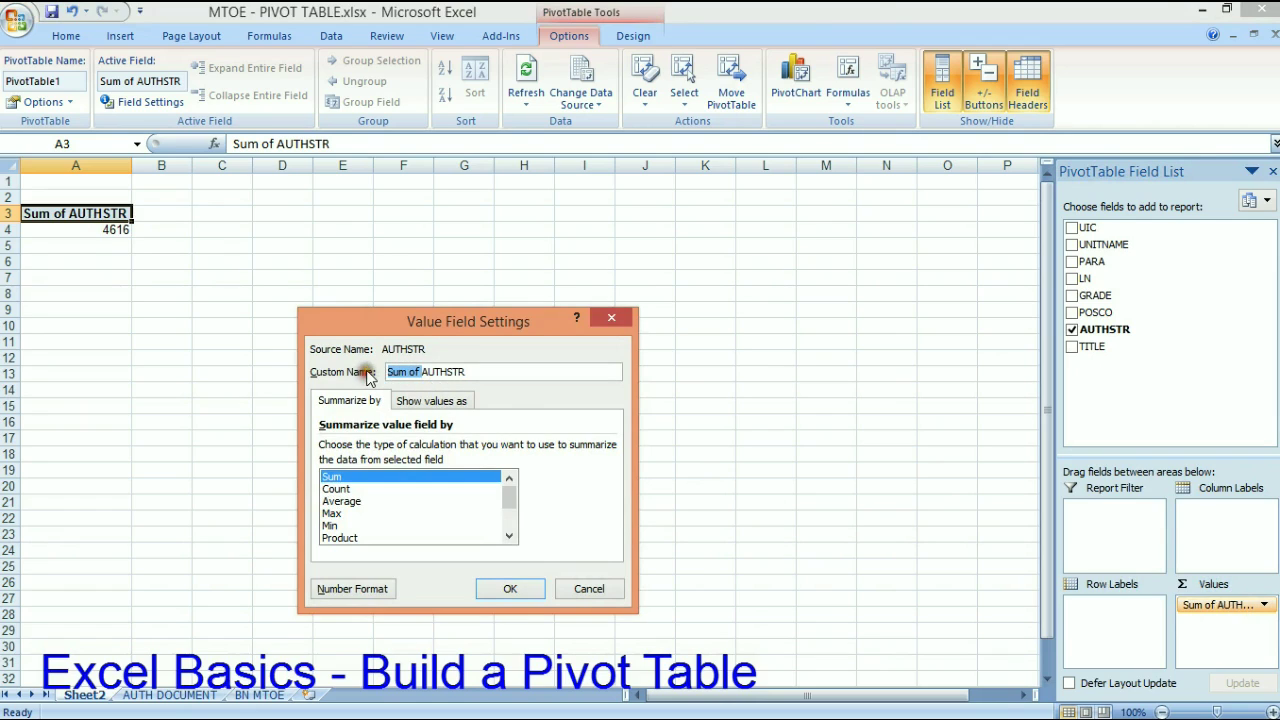
key(Delete)
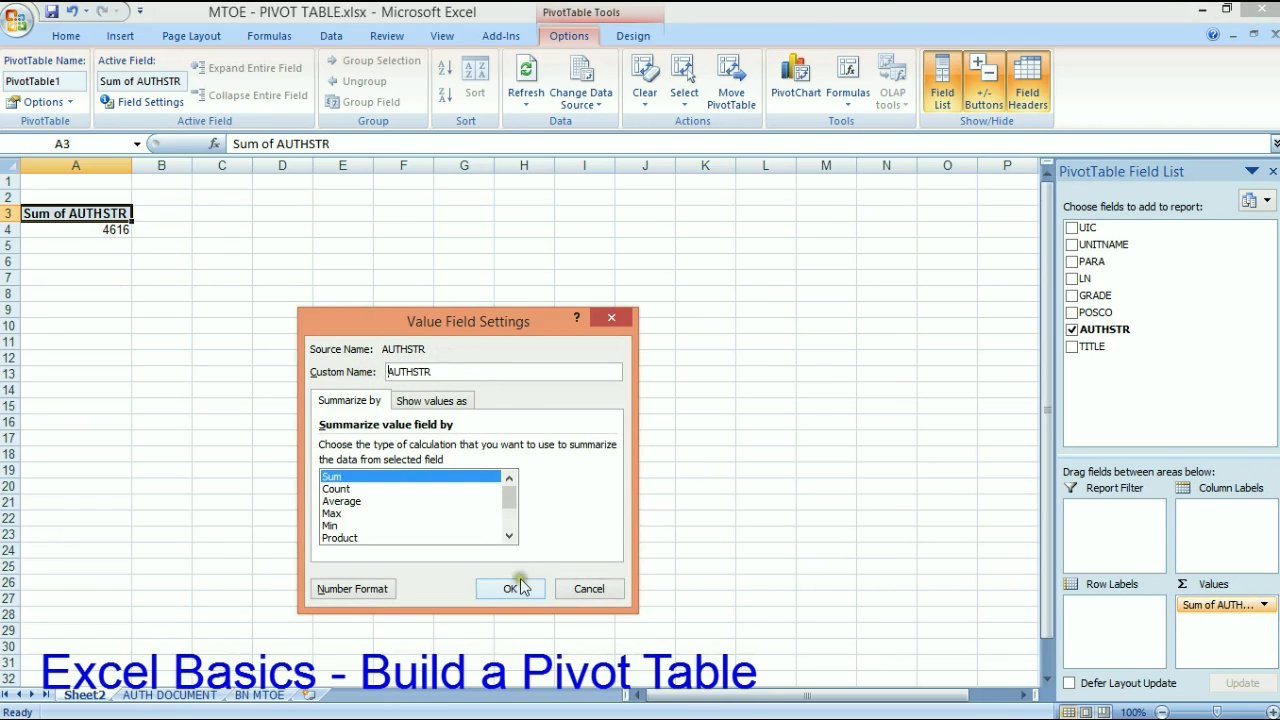
click(512, 589)
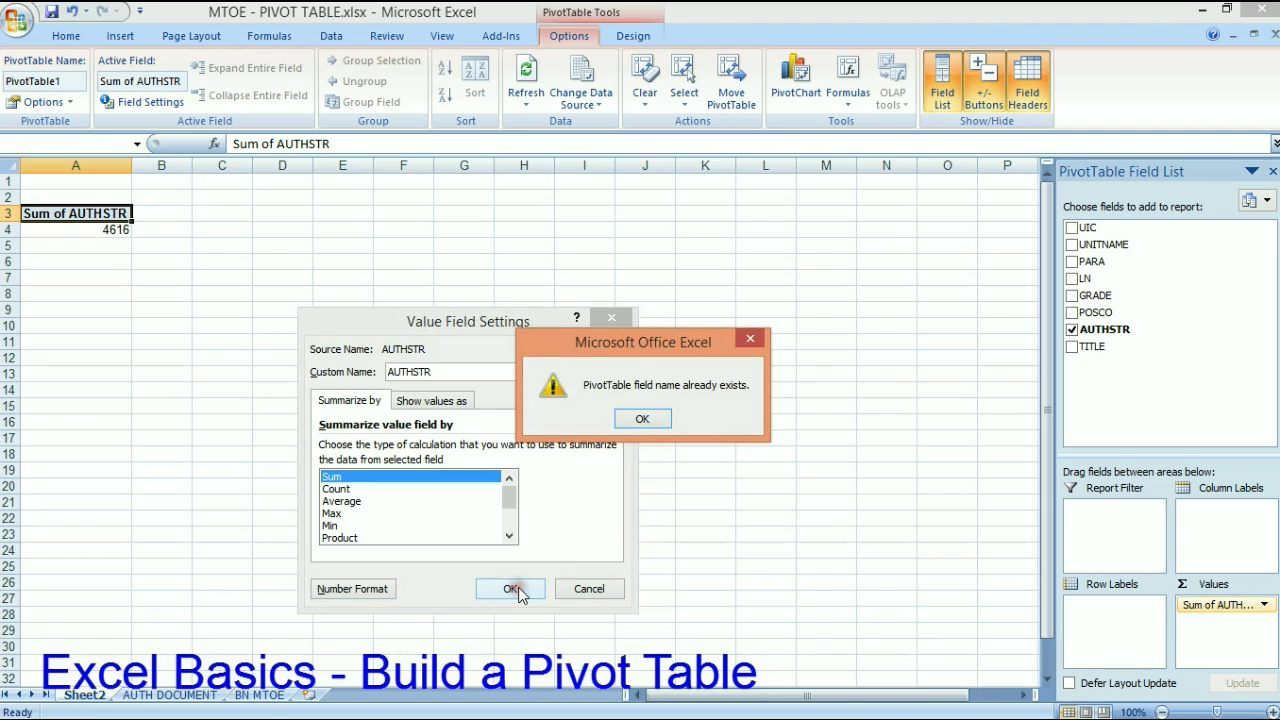
click(644, 419)
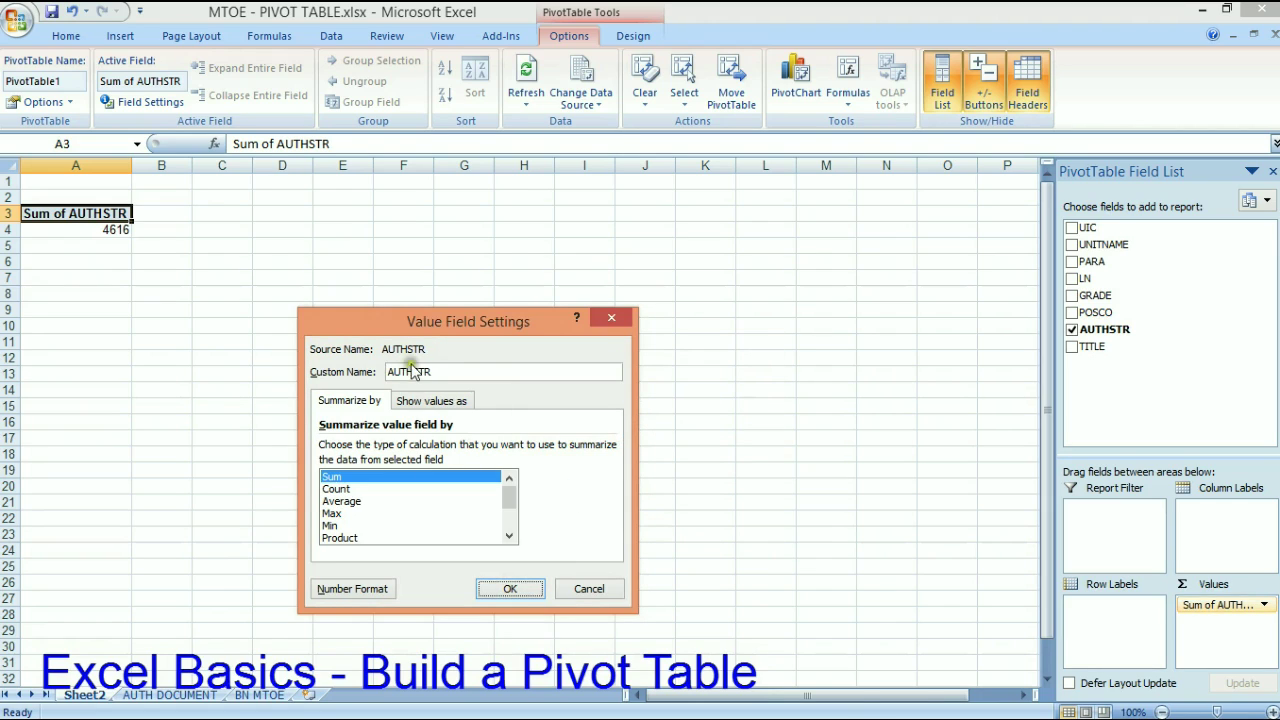
click(444, 372)
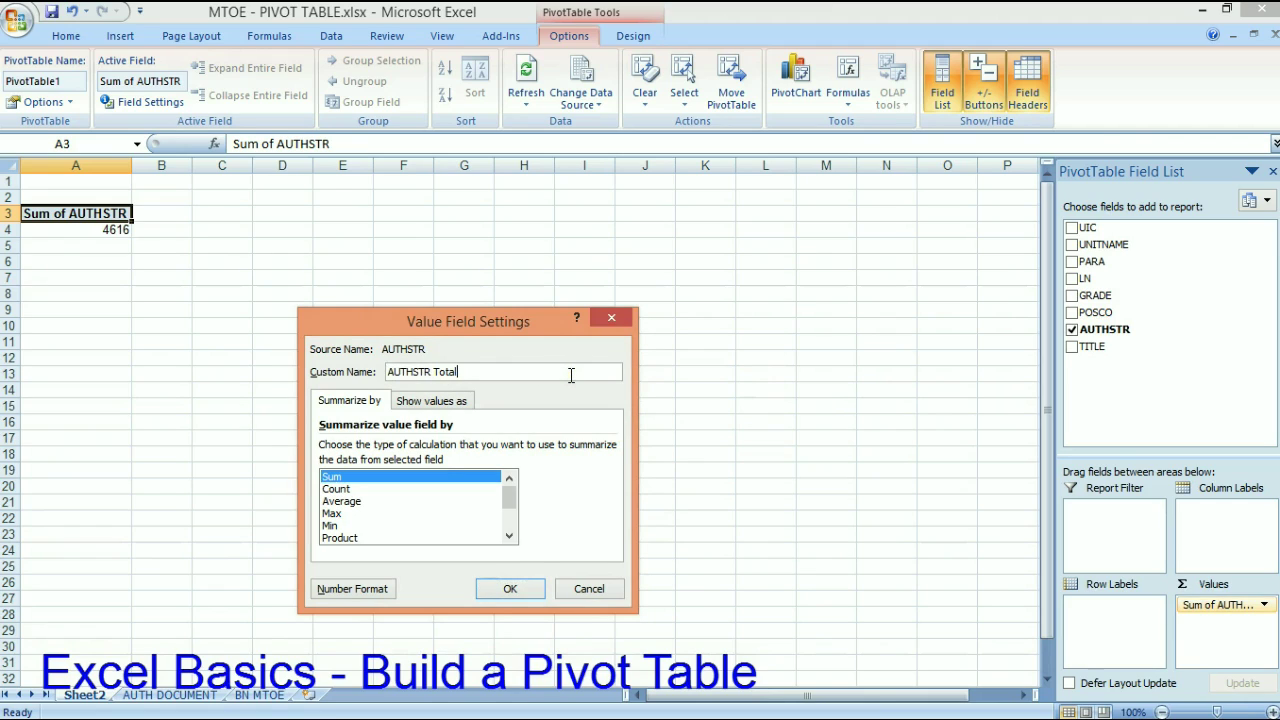
click(508, 589)
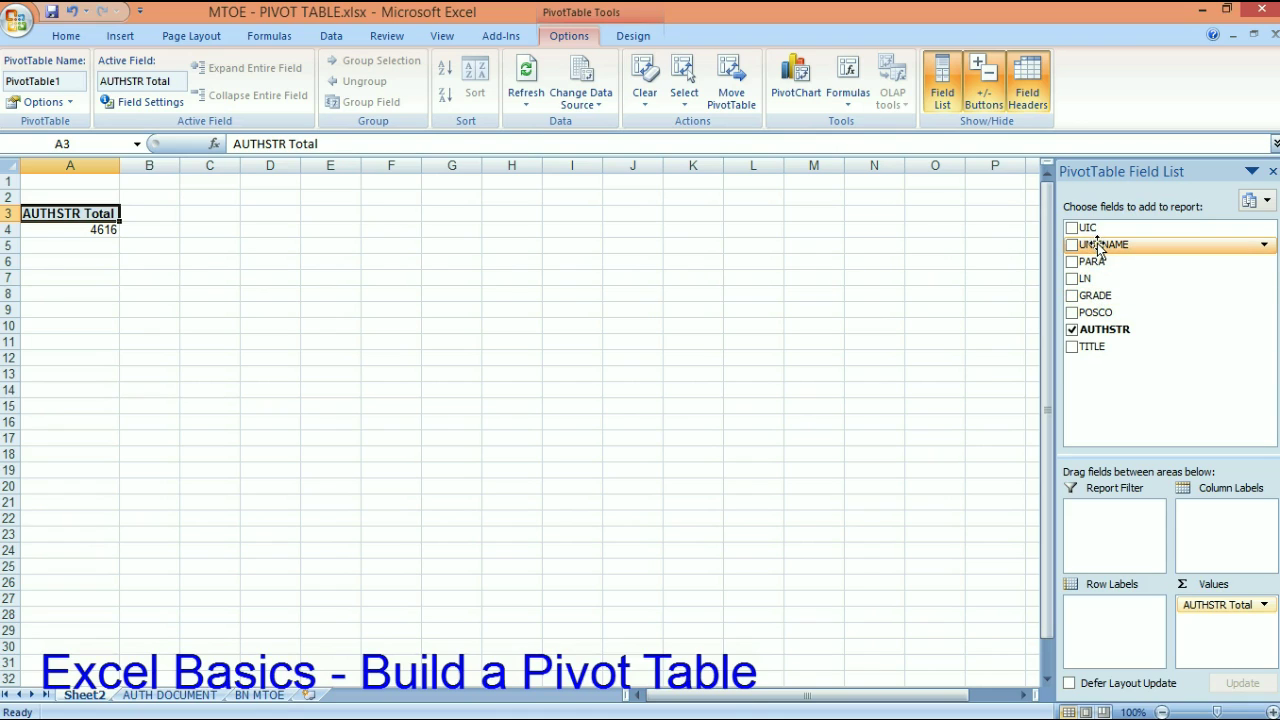
Add UNITNAME as the PivotTable's row labels and GRADE as its column labels.
drag(1097, 248, 1120, 618)
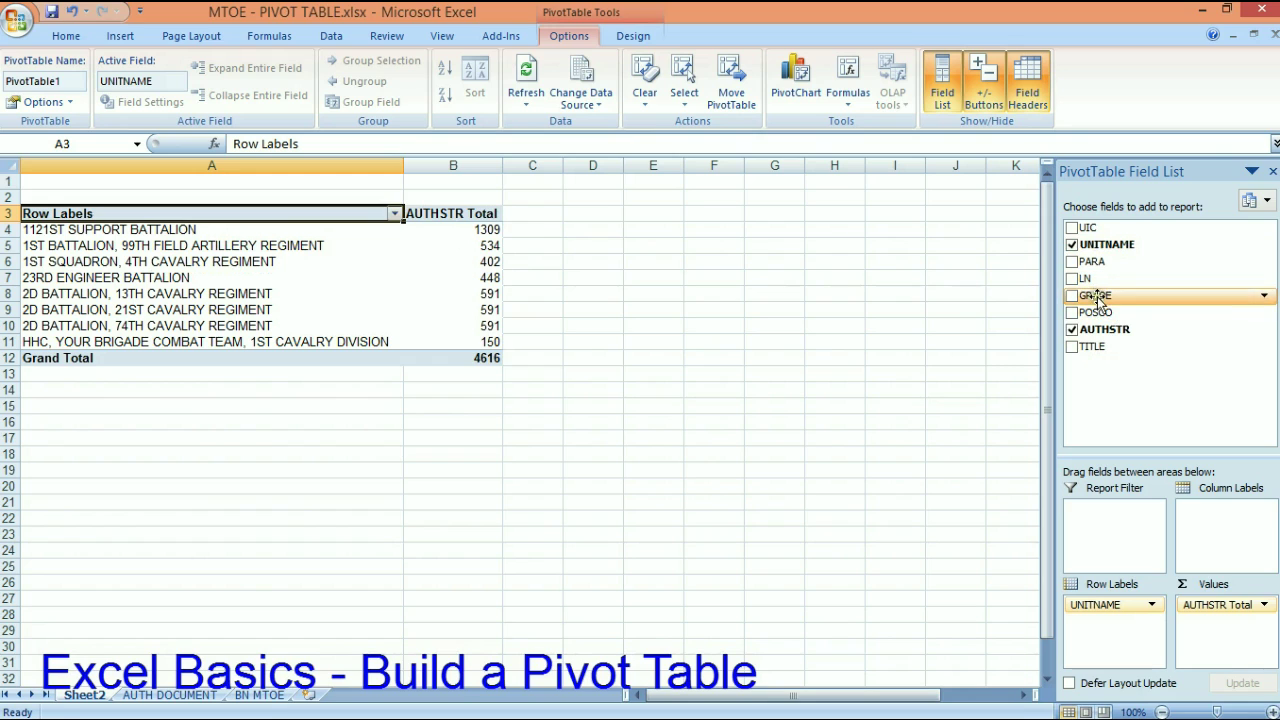
drag(1097, 296, 1206, 522)
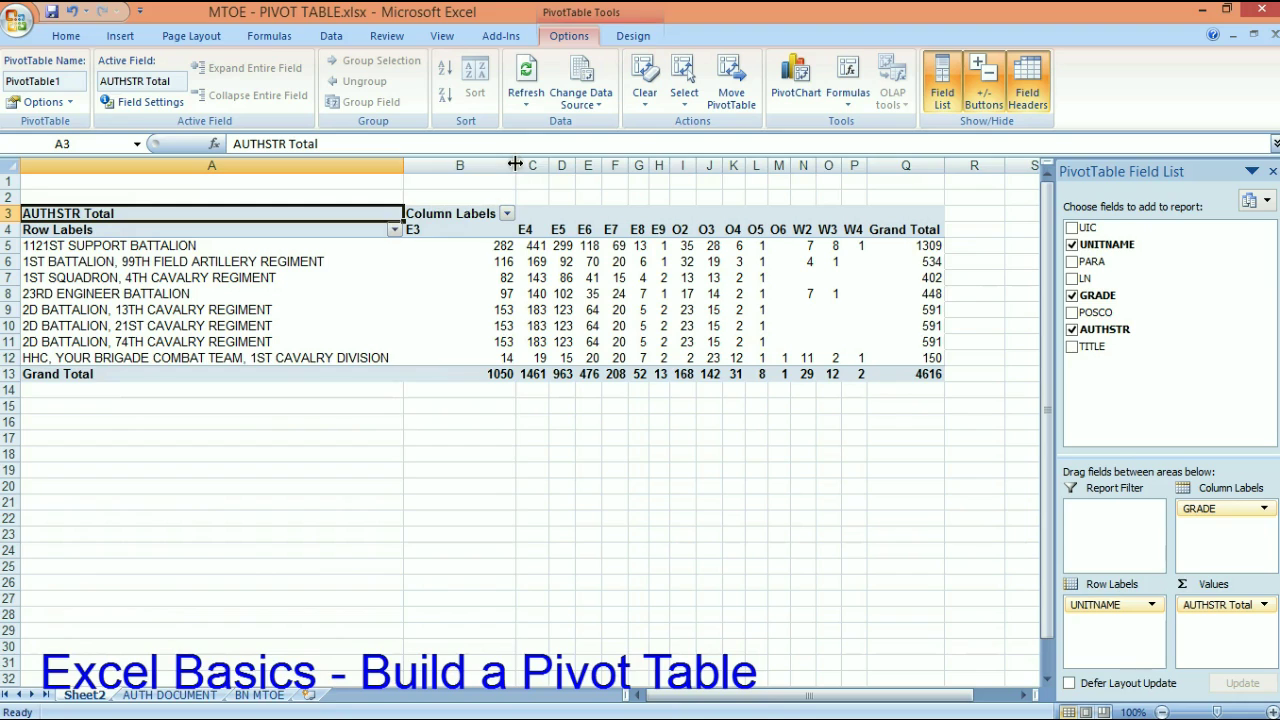
Center the contents of columns B through Q and give these columns one uniform narrow width.
drag(515, 165, 431, 166)
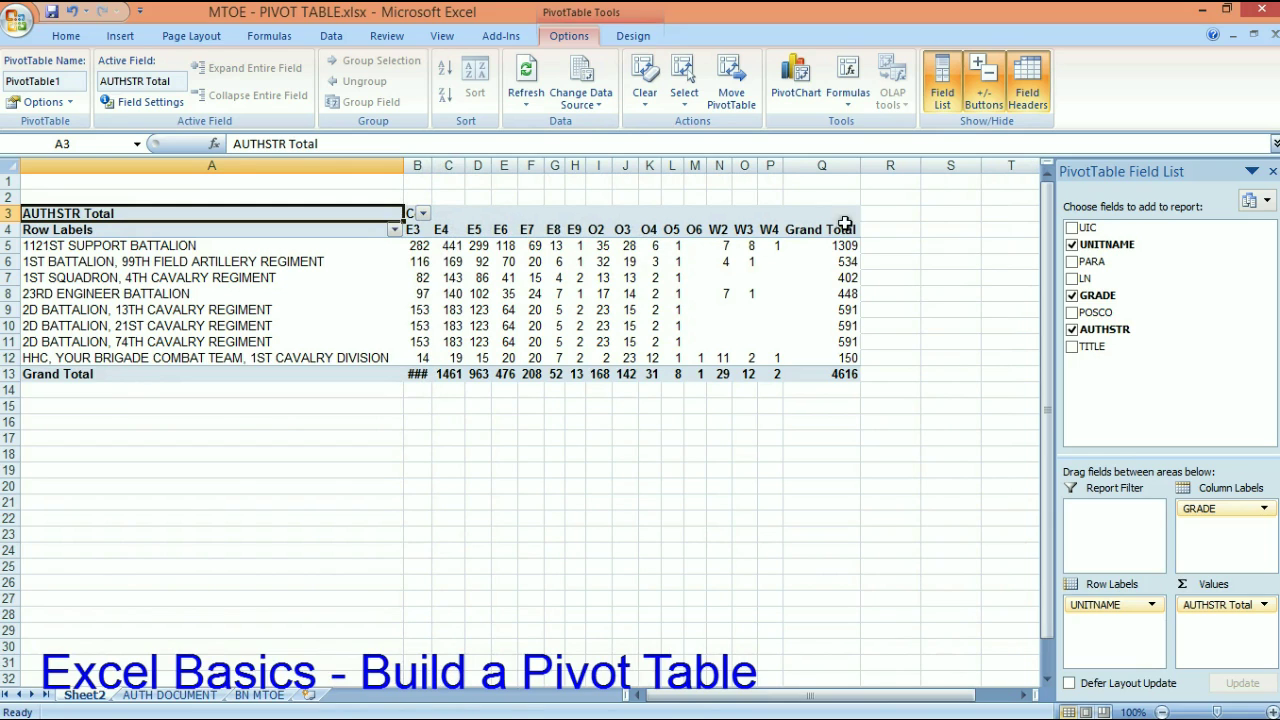
drag(820, 163, 414, 166)
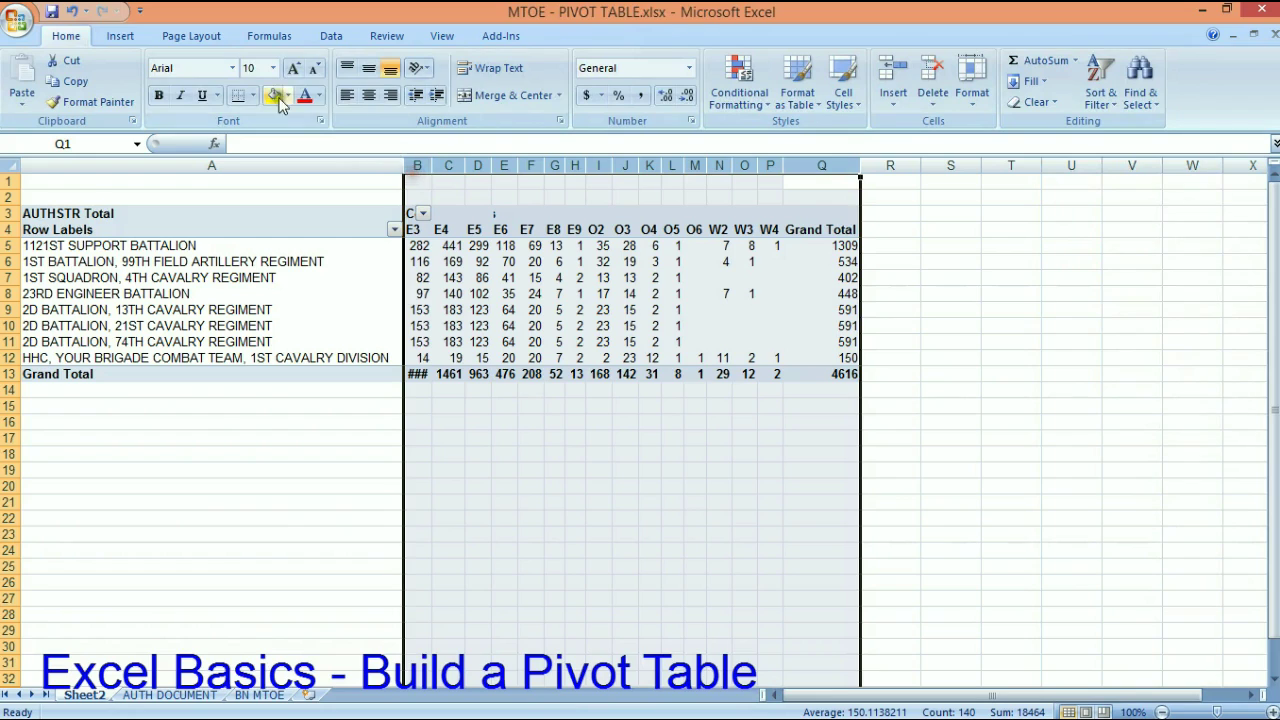
click(368, 95)
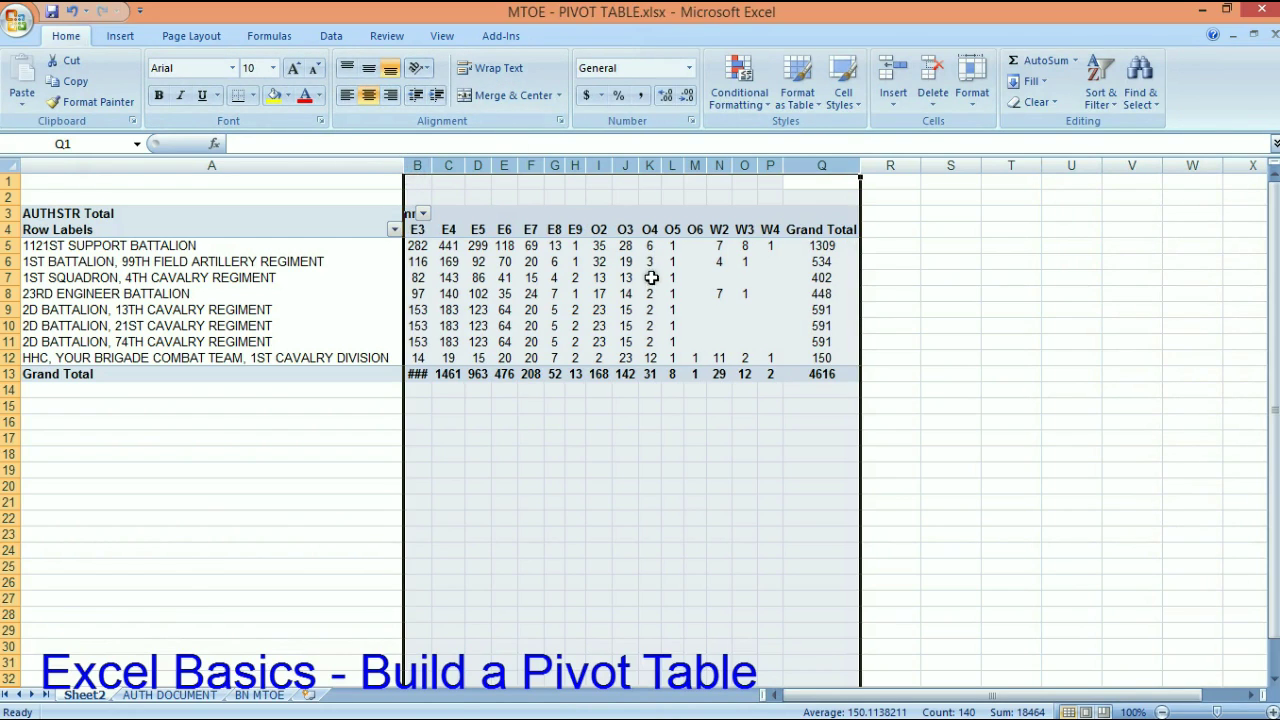
drag(432, 167, 437, 167)
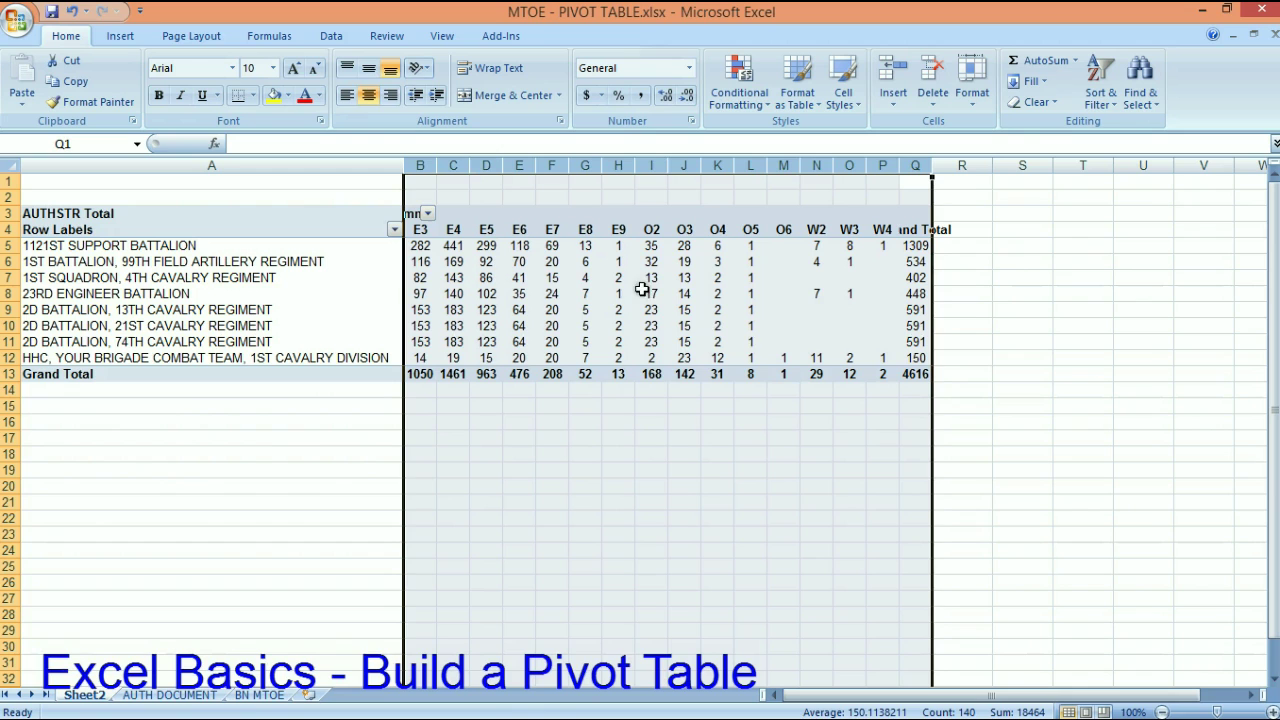
click(372, 421)
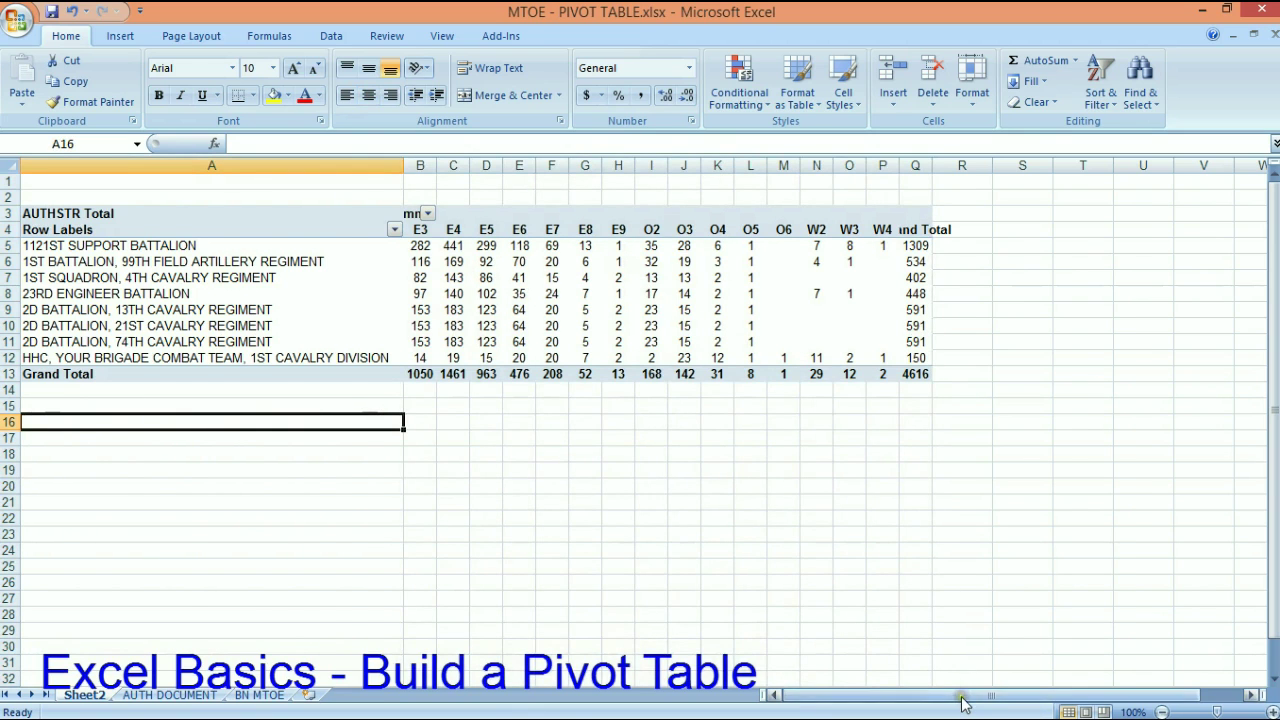
drag(960, 694, 748, 690)
Rearrange the PivotTable so that both fields are row labels, with UNITNAME nested under GRADE.
click(155, 325)
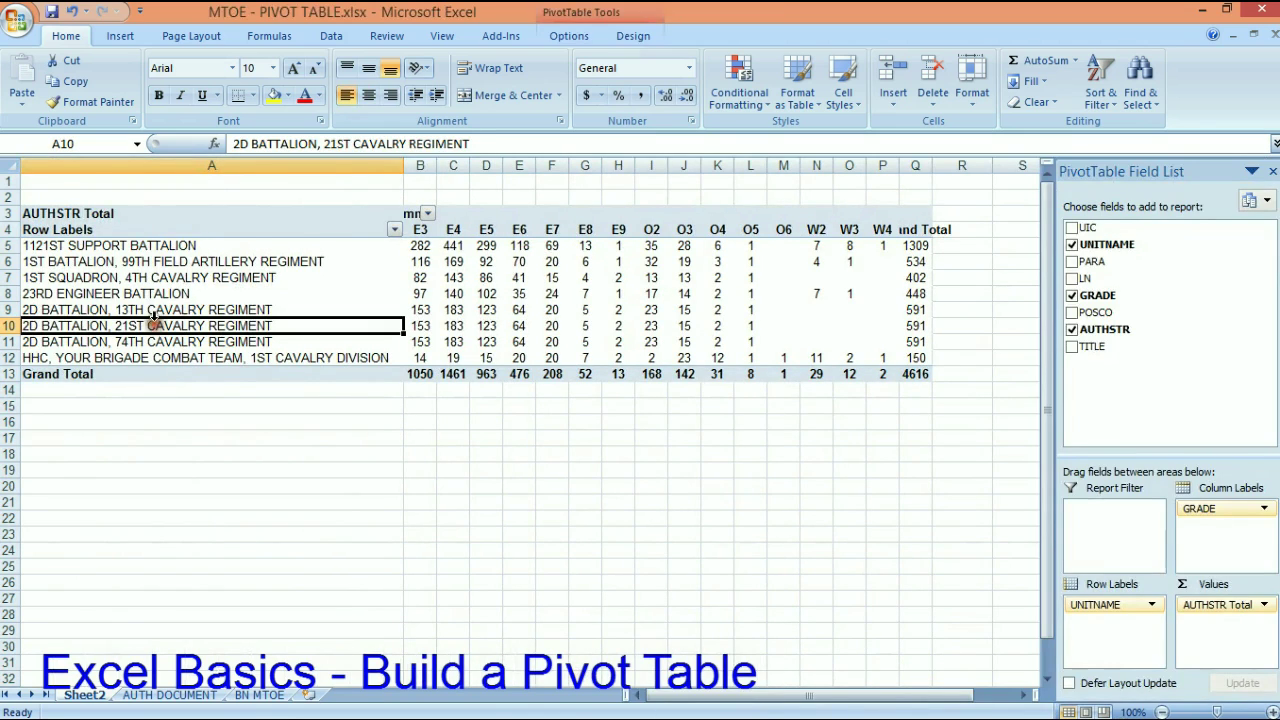
drag(1222, 508, 1140, 660)
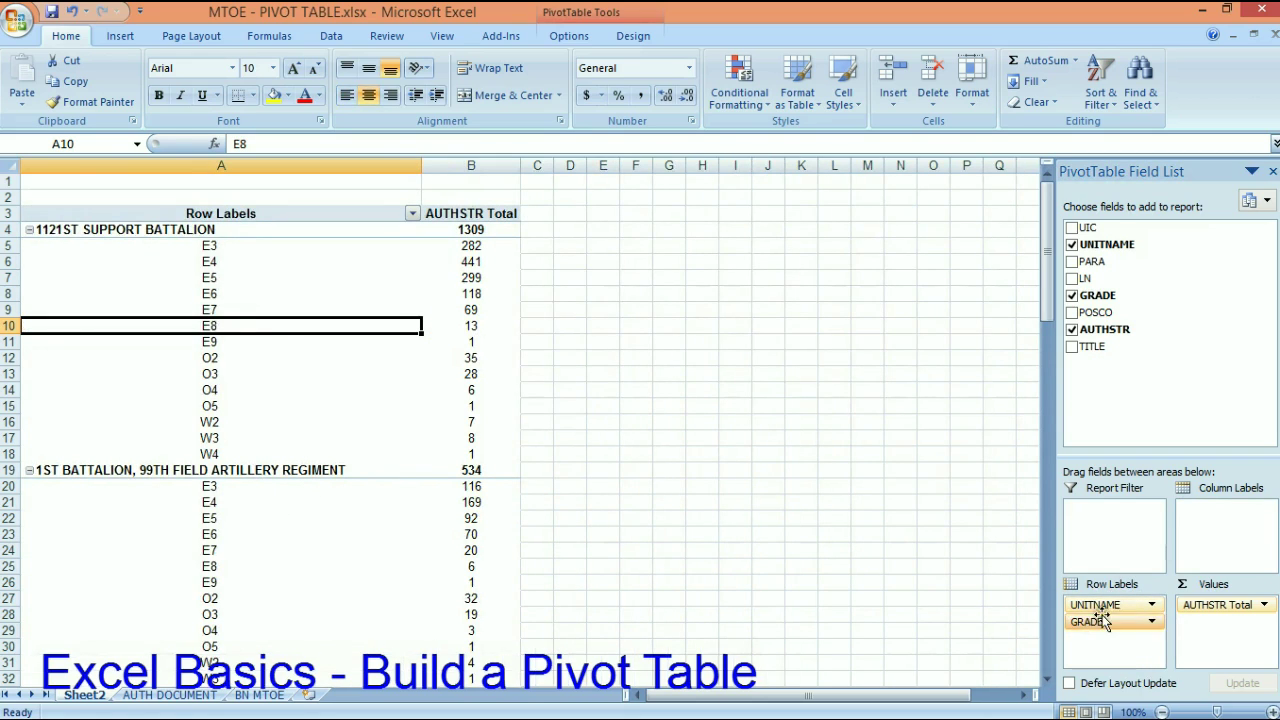
drag(1100, 606, 1212, 527)
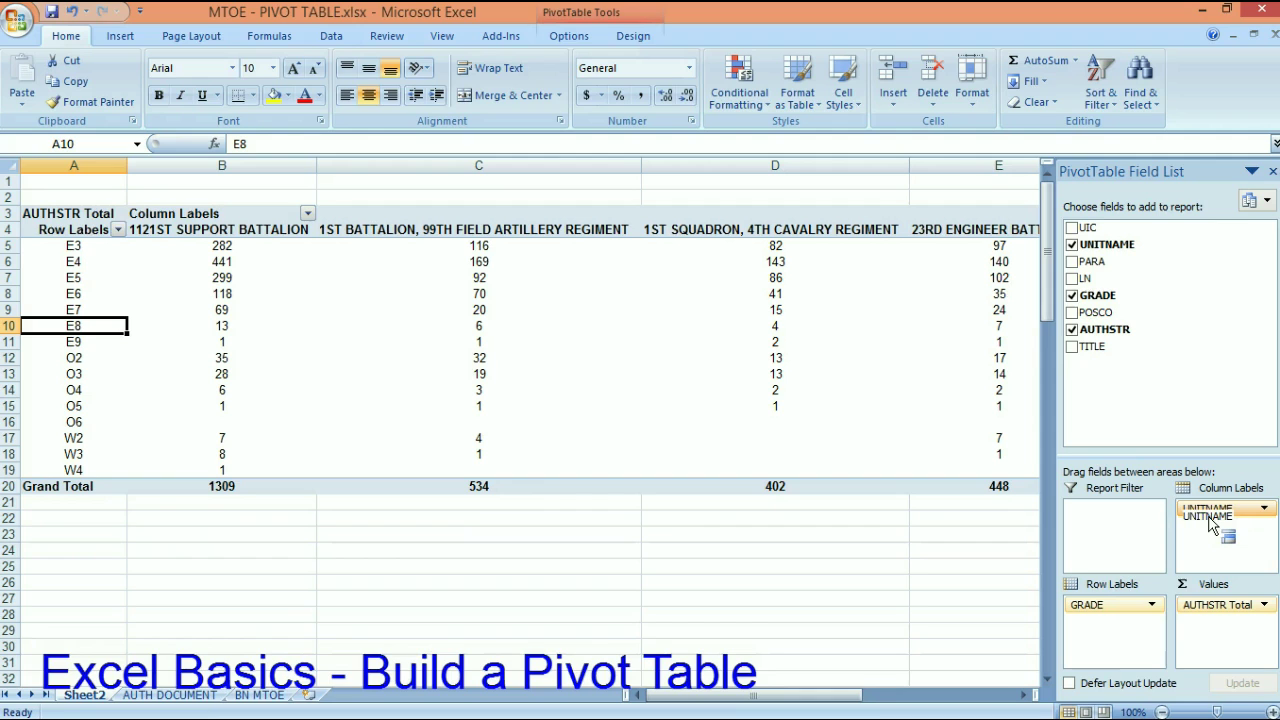
drag(1212, 527, 1098, 622)
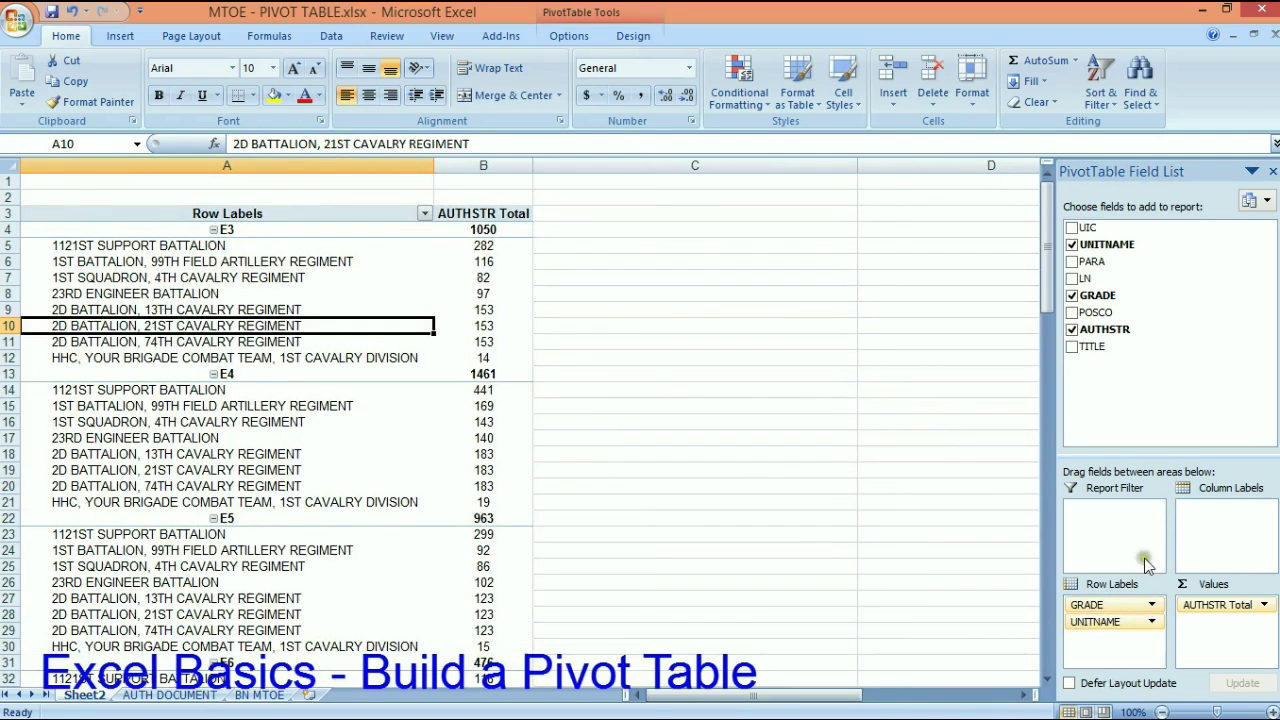
Remove UNITNAME from the PivotTable's row labels, leaving GRADE as the only row field.
click(1107, 621)
drag(1110, 627, 927, 529)
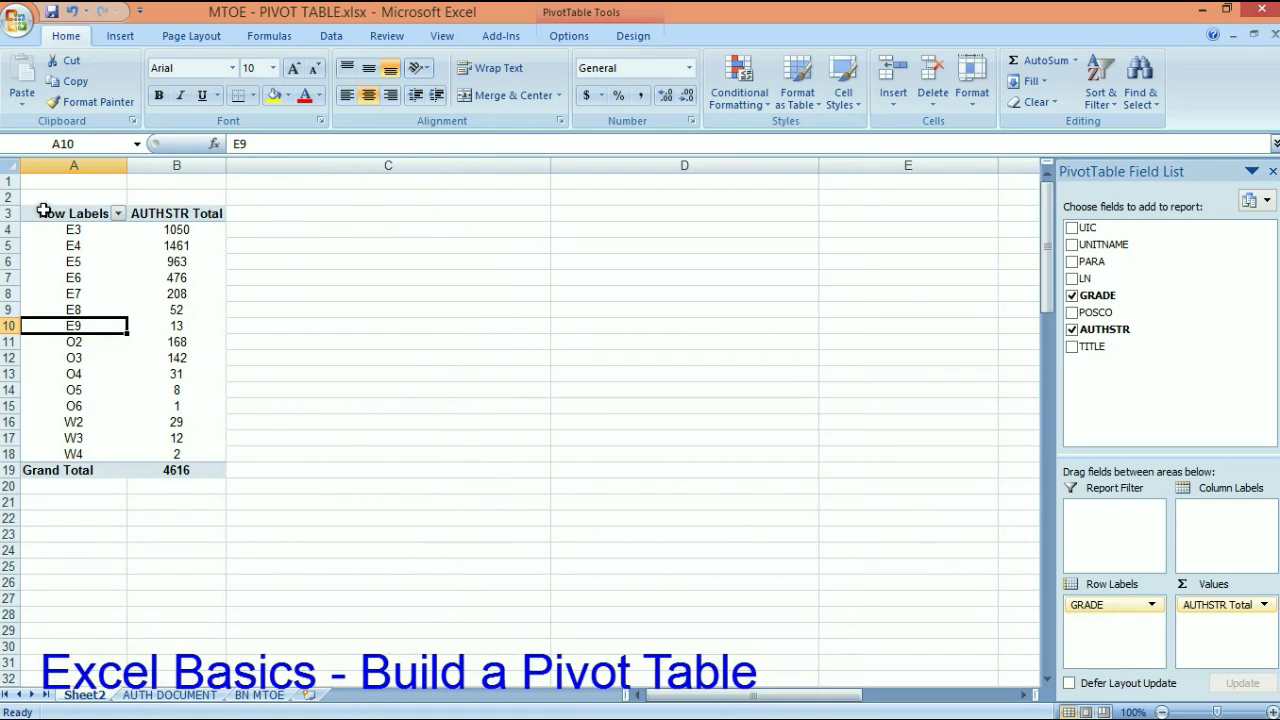
click(63, 234)
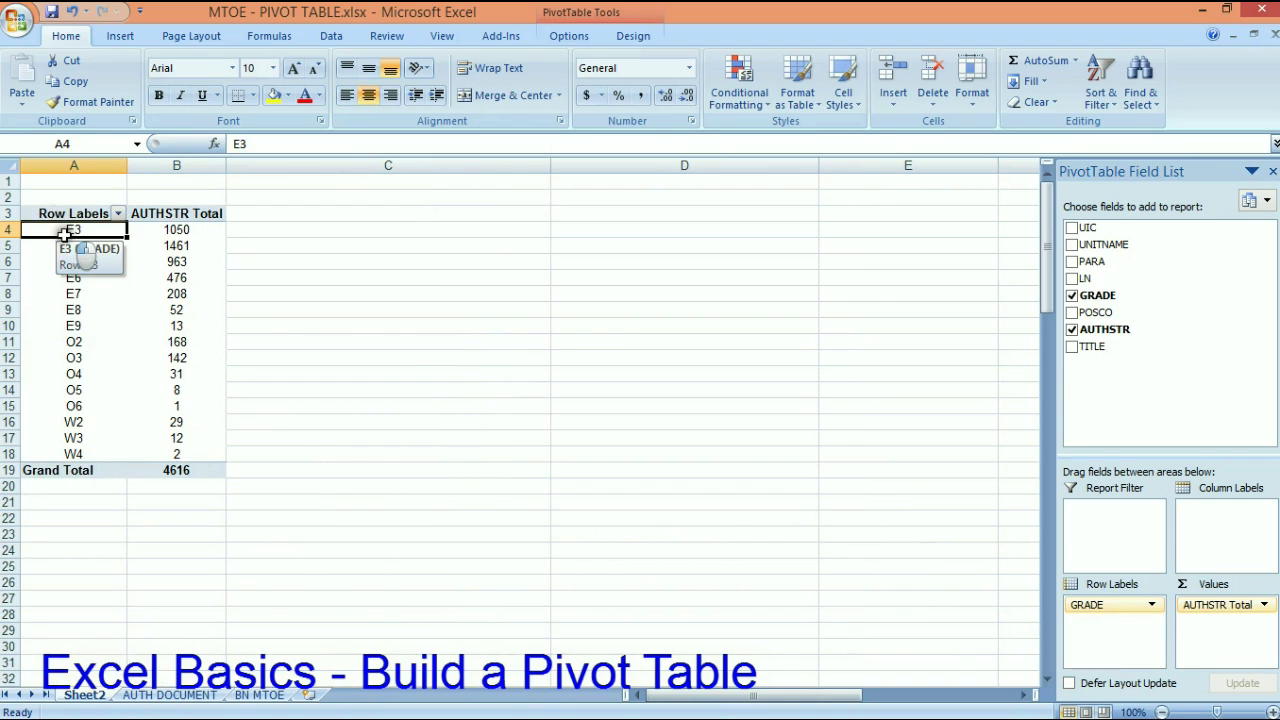
double_click(63, 234)
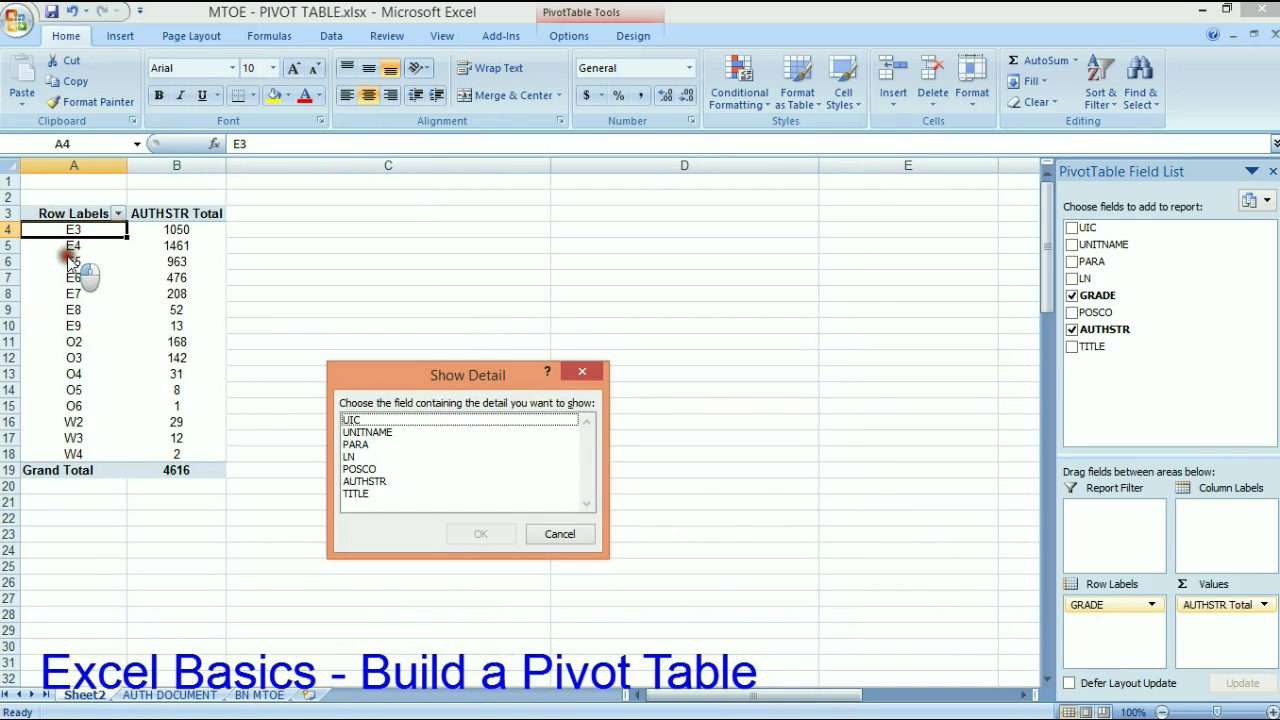
click(560, 535)
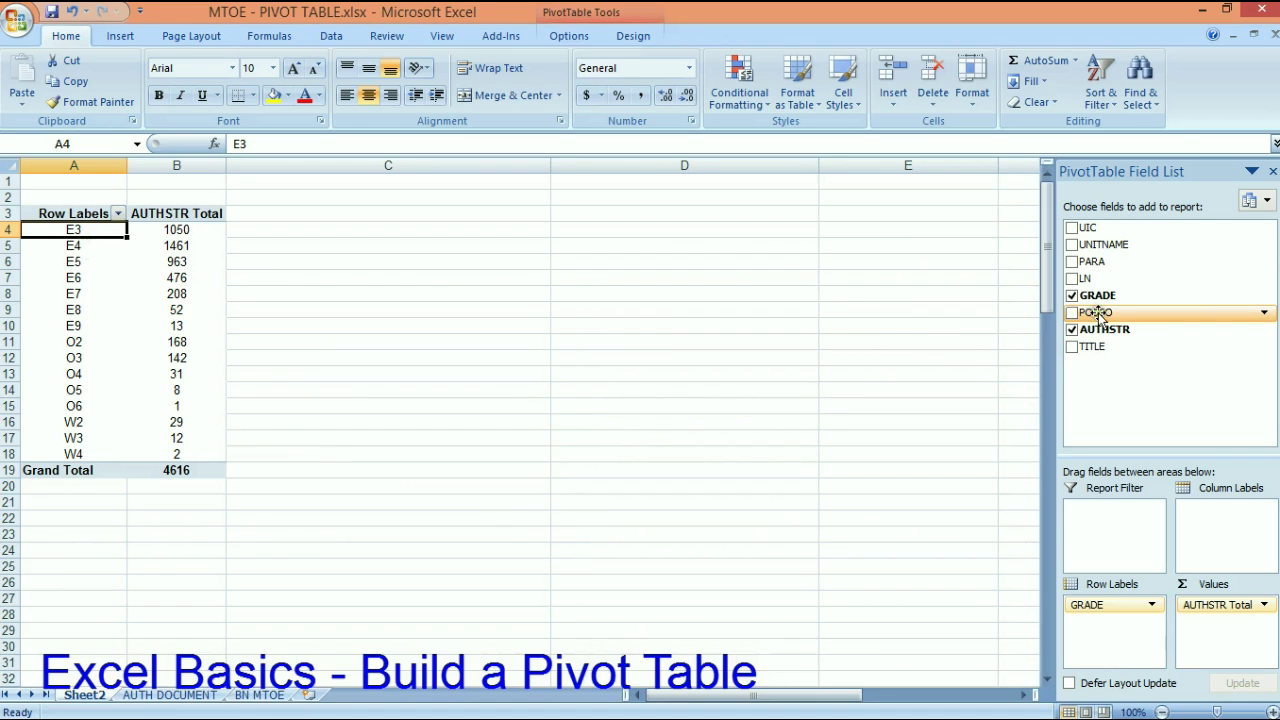
Try POSCO as a row label nested under GRADE, and remove it from the PivotTable again.
drag(1097, 313, 1095, 620)
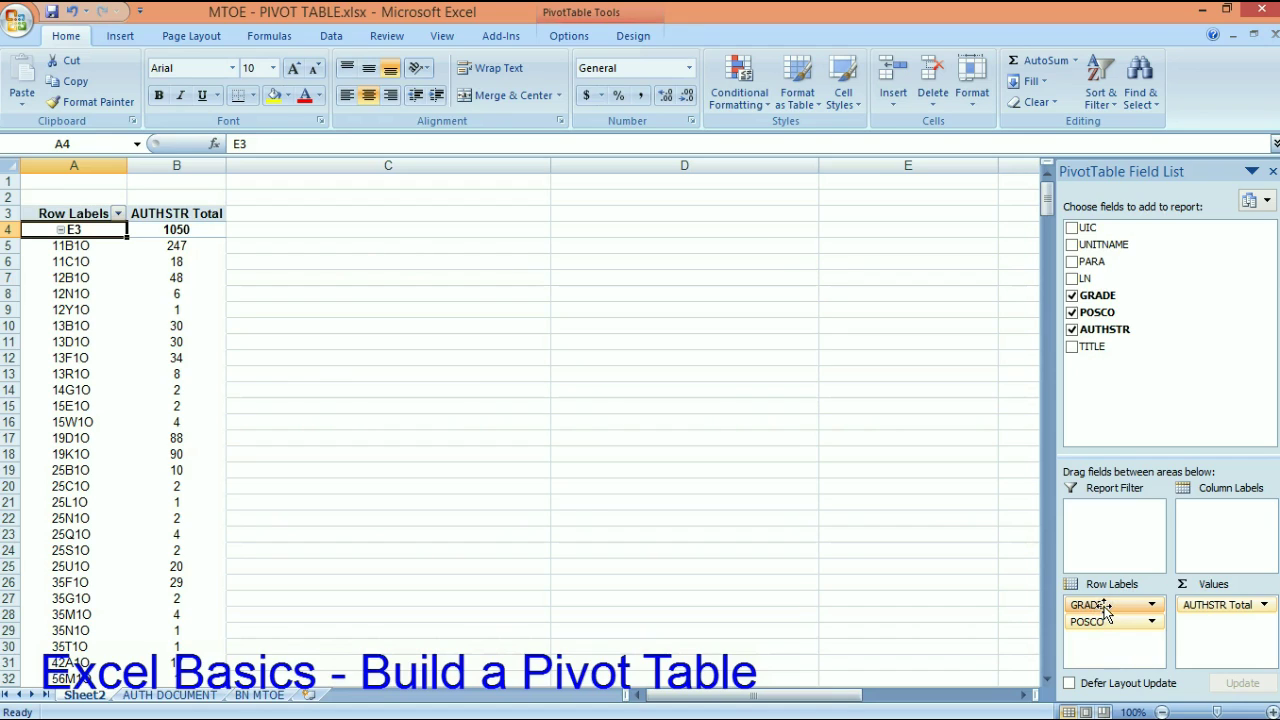
drag(1102, 620, 889, 583)
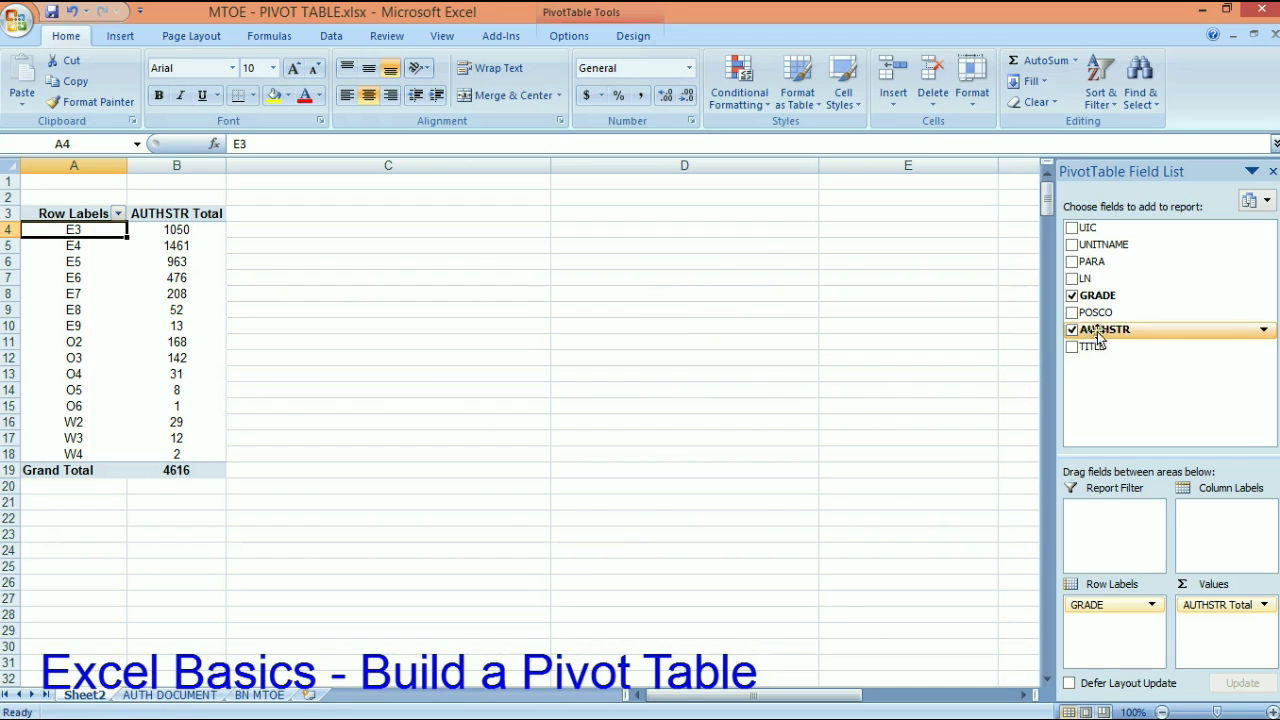
Lay out the PivotTable with UNITNAME as row labels and GRADE as column labels, and narrow column B to match the other grade columns.
drag(1103, 250, 1095, 628)
click(1096, 603)
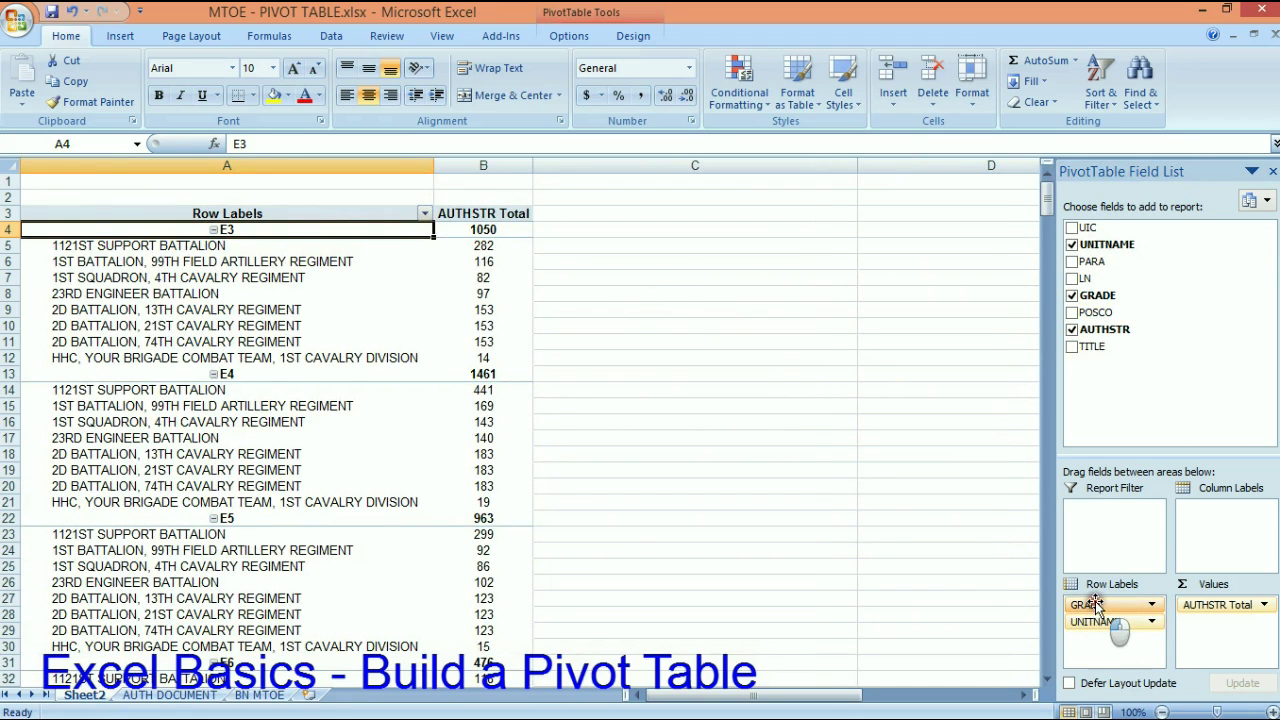
drag(1096, 603, 1200, 508)
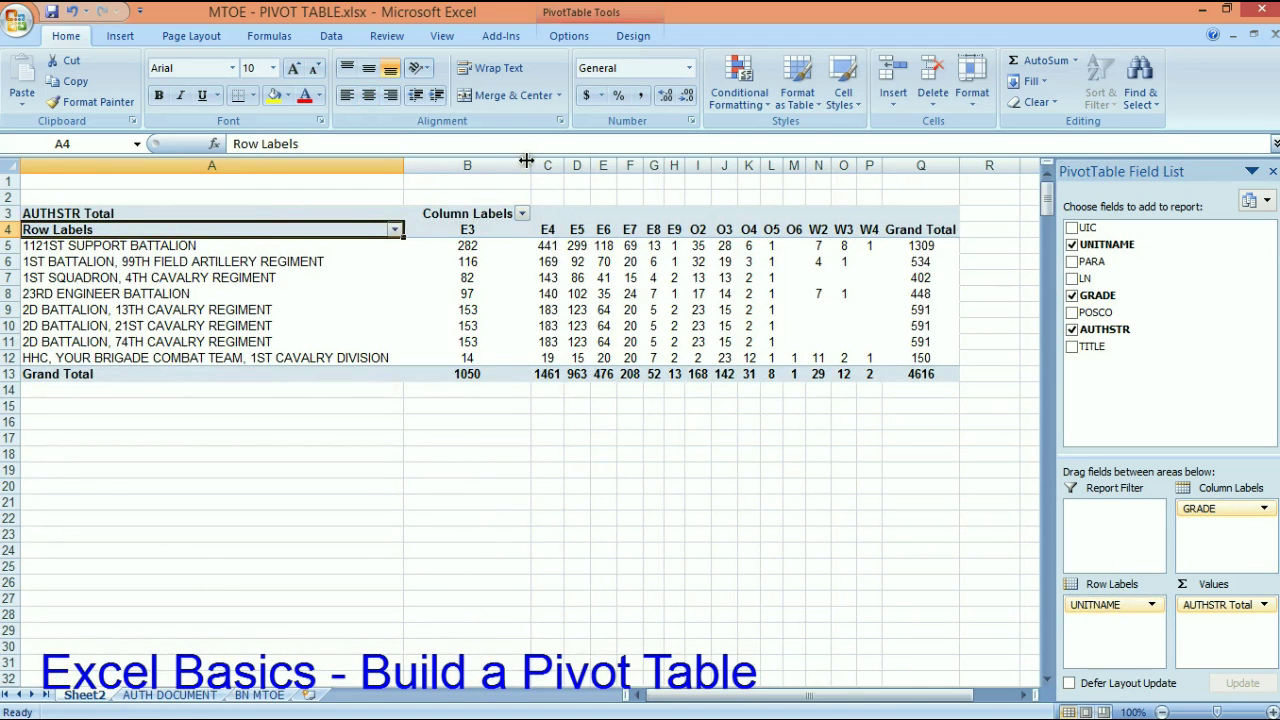
drag(531, 165, 431, 172)
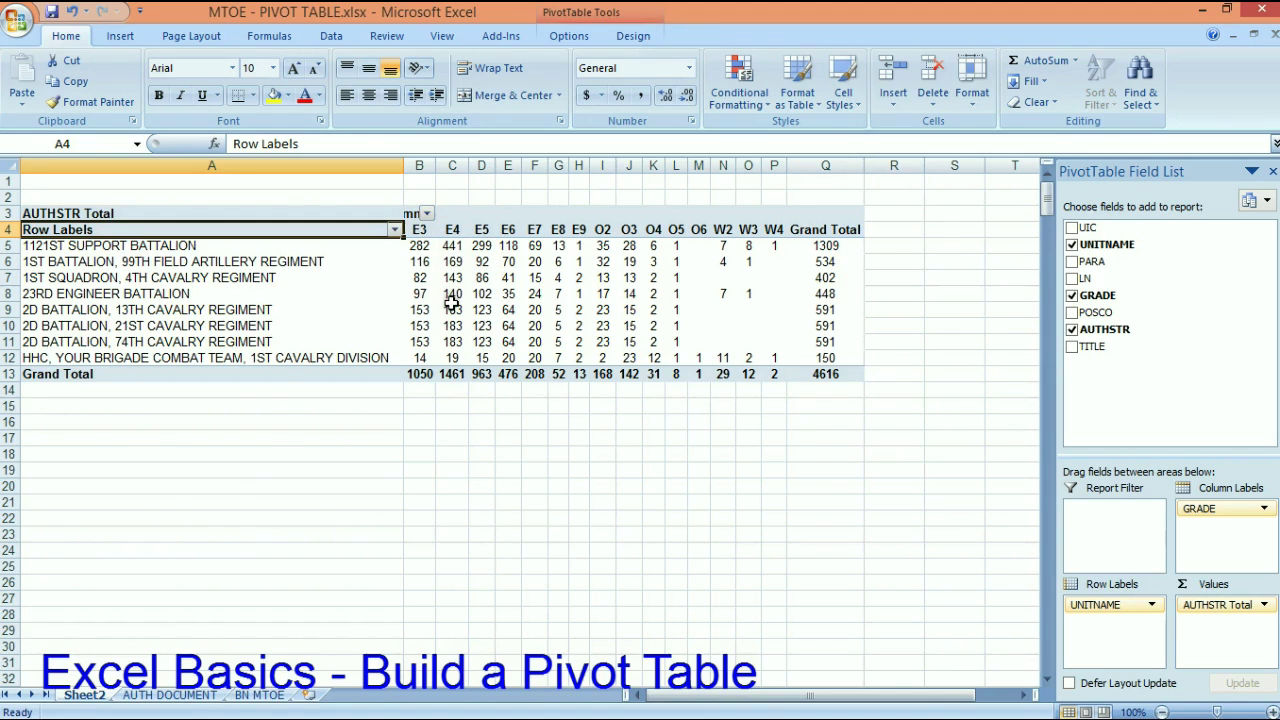
On the AUTH DOCUMENT sheet, insert a column before GRADE, widen it slightly and give it the header MPC.
click(170, 695)
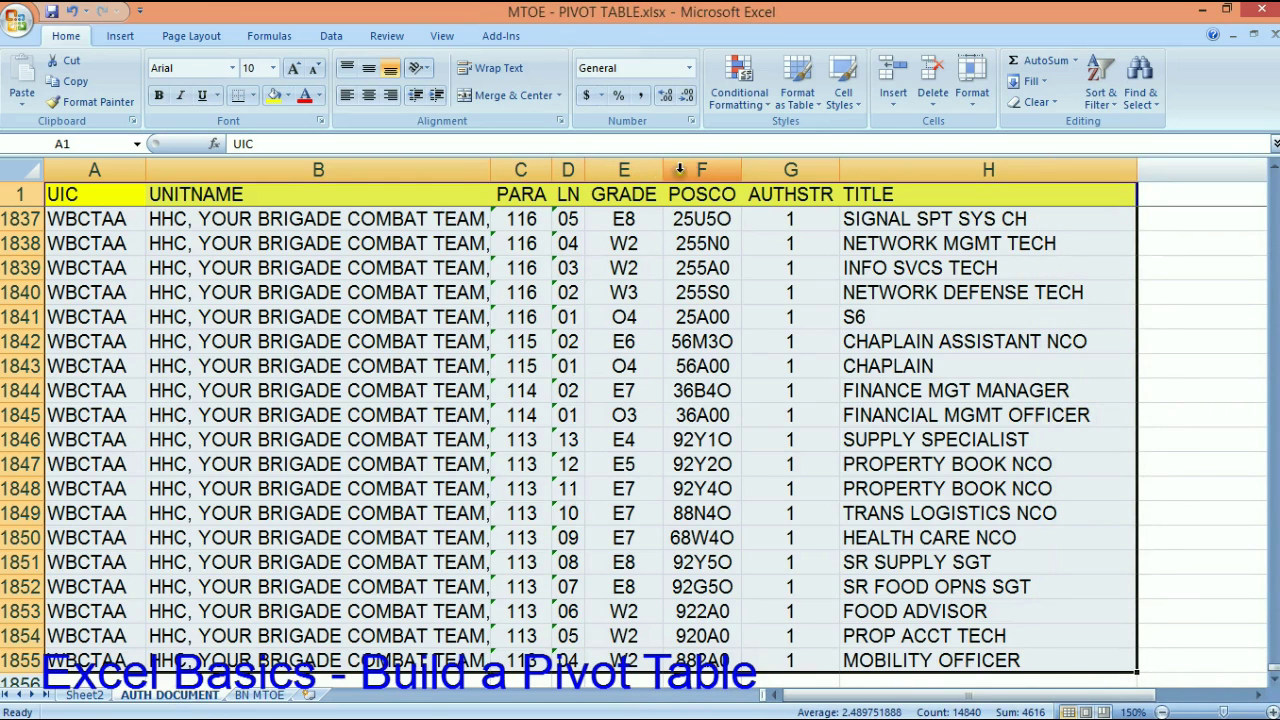
click(624, 169)
right_click(624, 169)
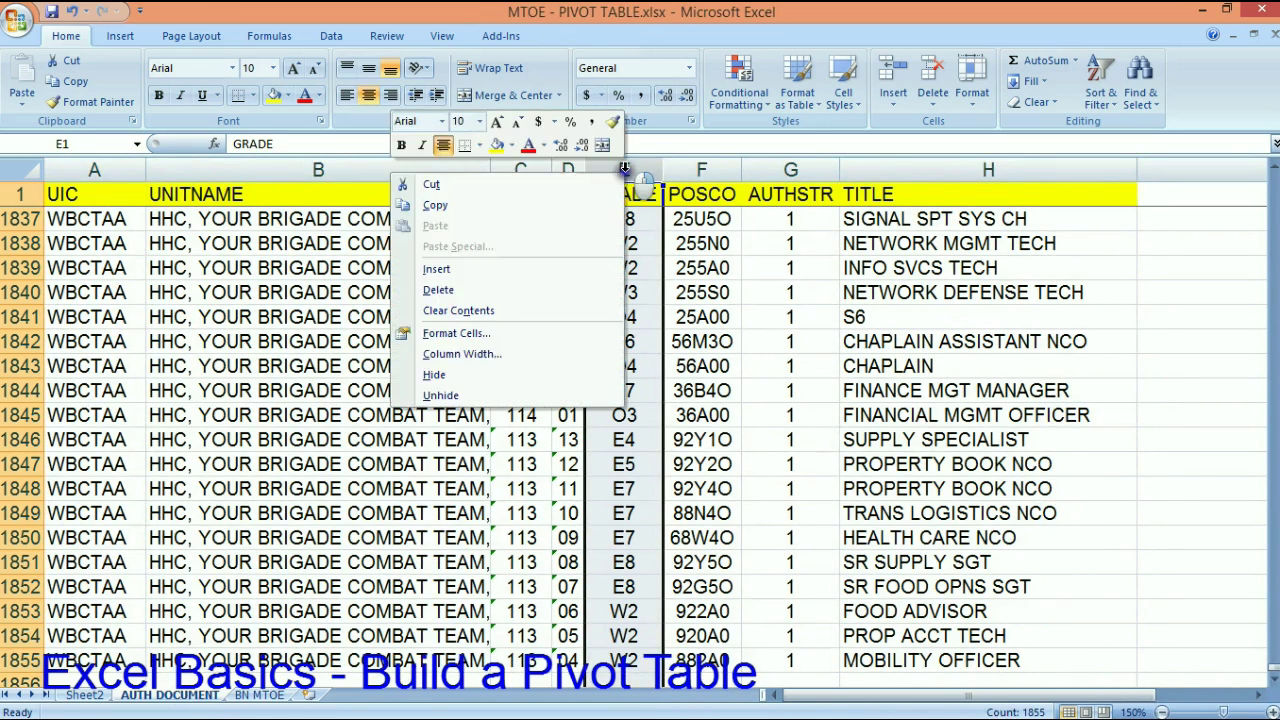
click(508, 267)
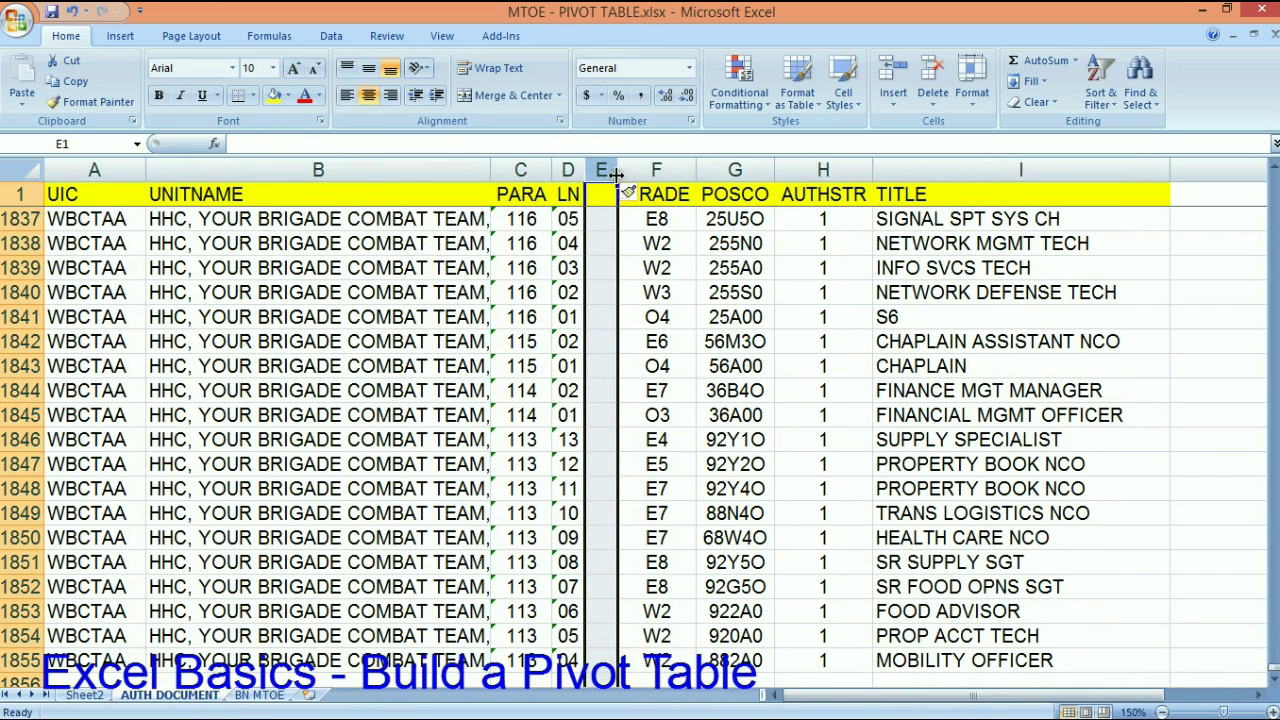
drag(617, 170, 636, 170)
click(620, 198)
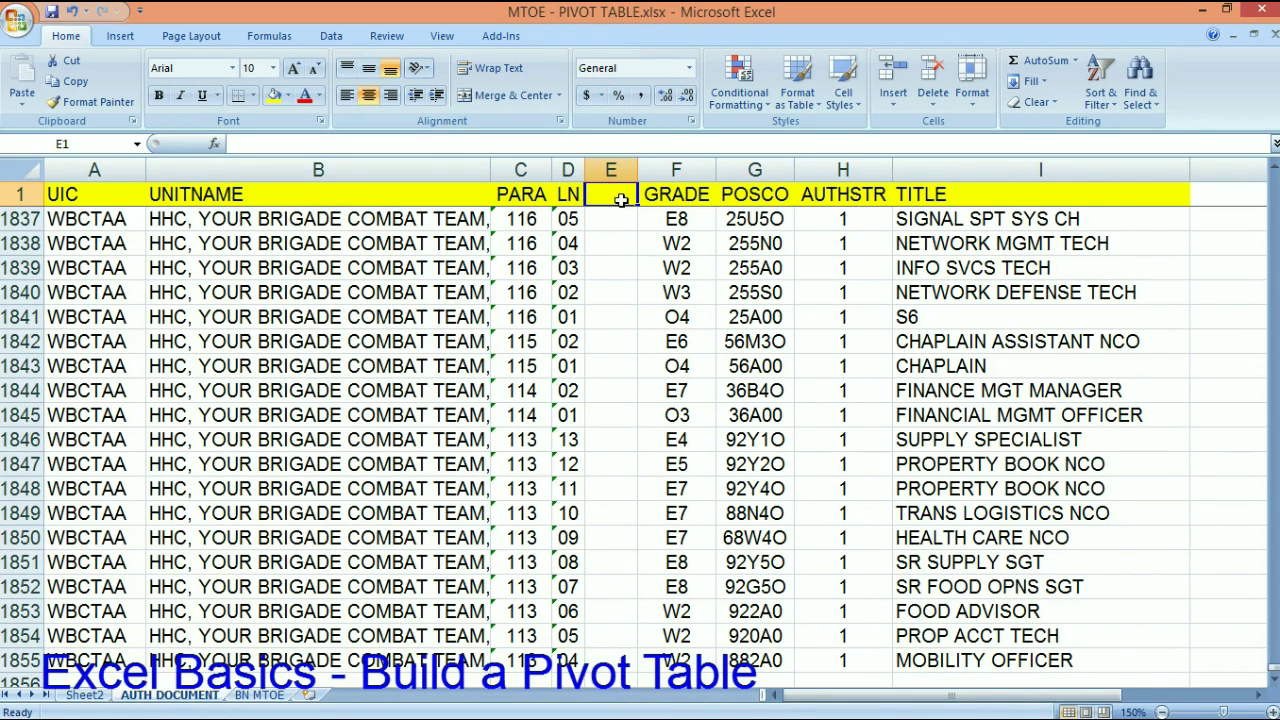
text(MPC)
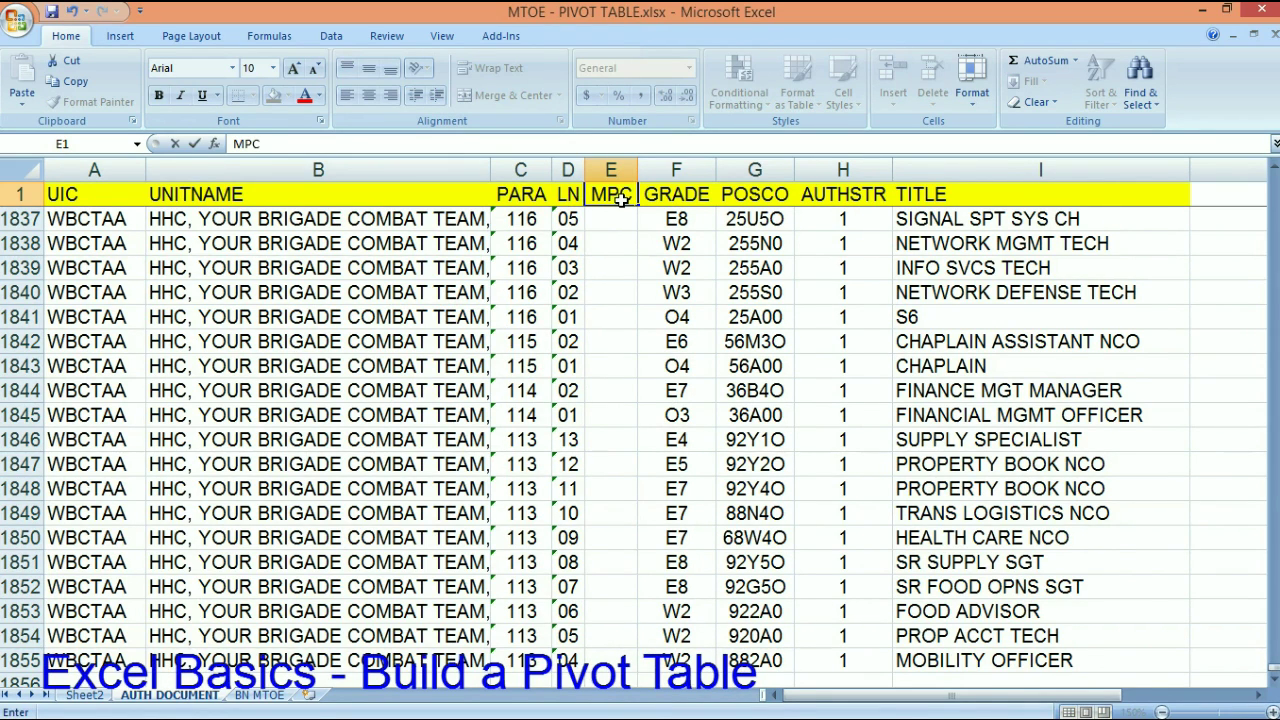
key(Return)
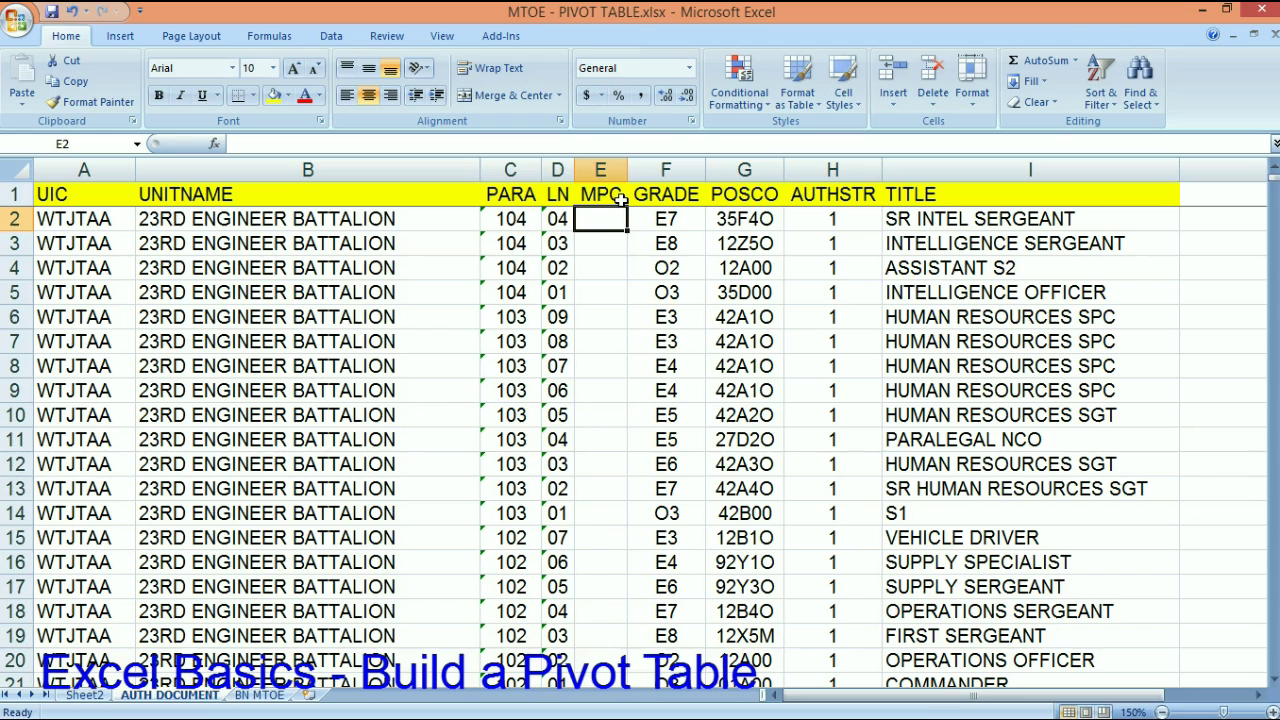
Enter the formula =LEFT(F2,1) in E2 to extract the first character of the grade.
text(=)
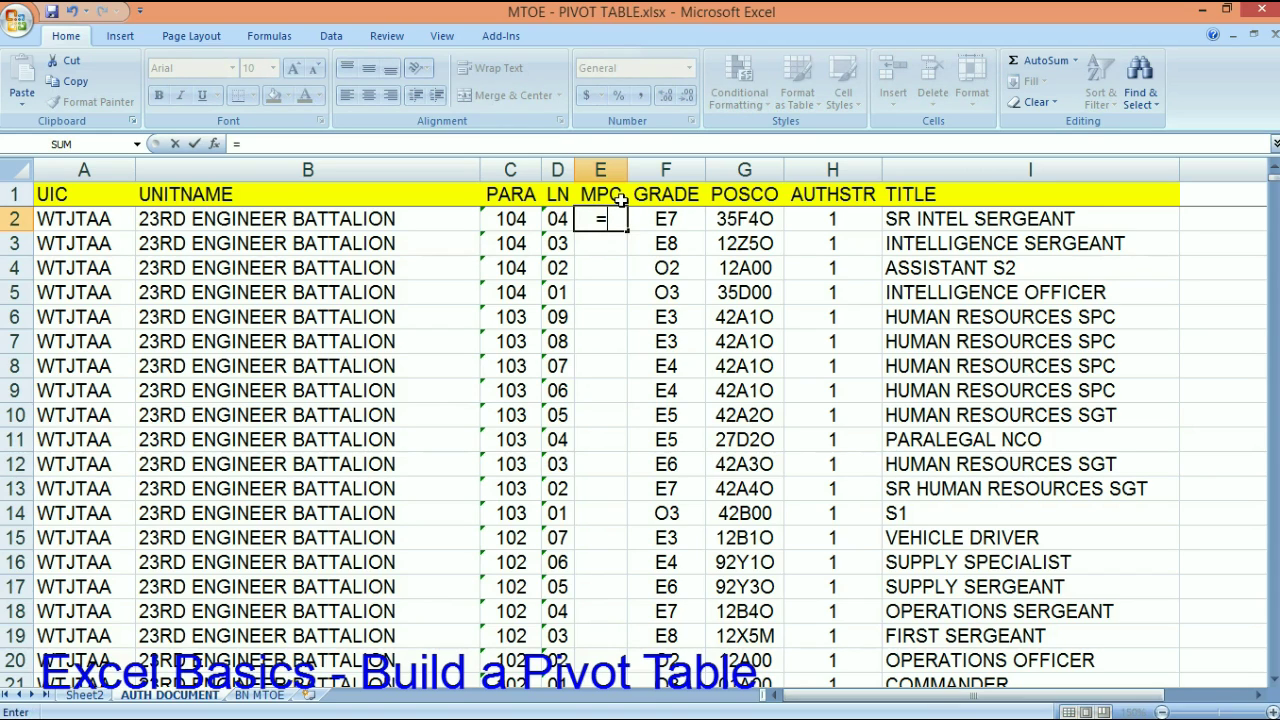
text(Left()
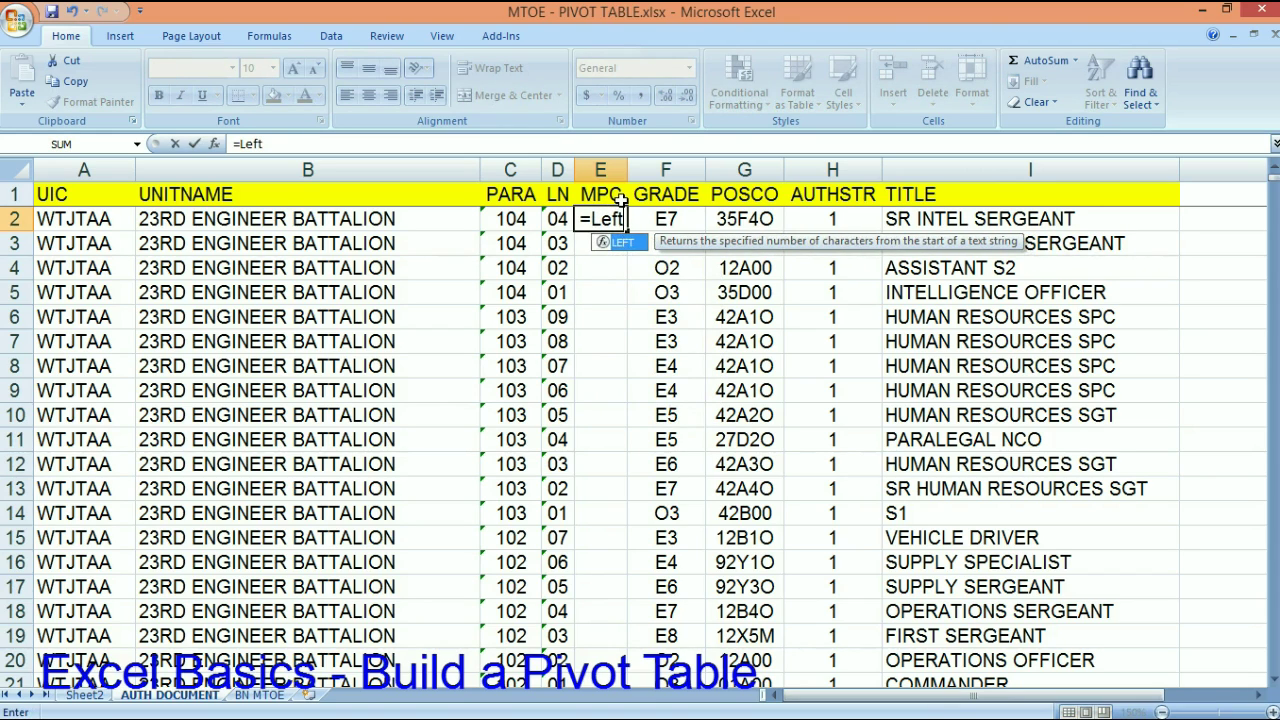
click(678, 219)
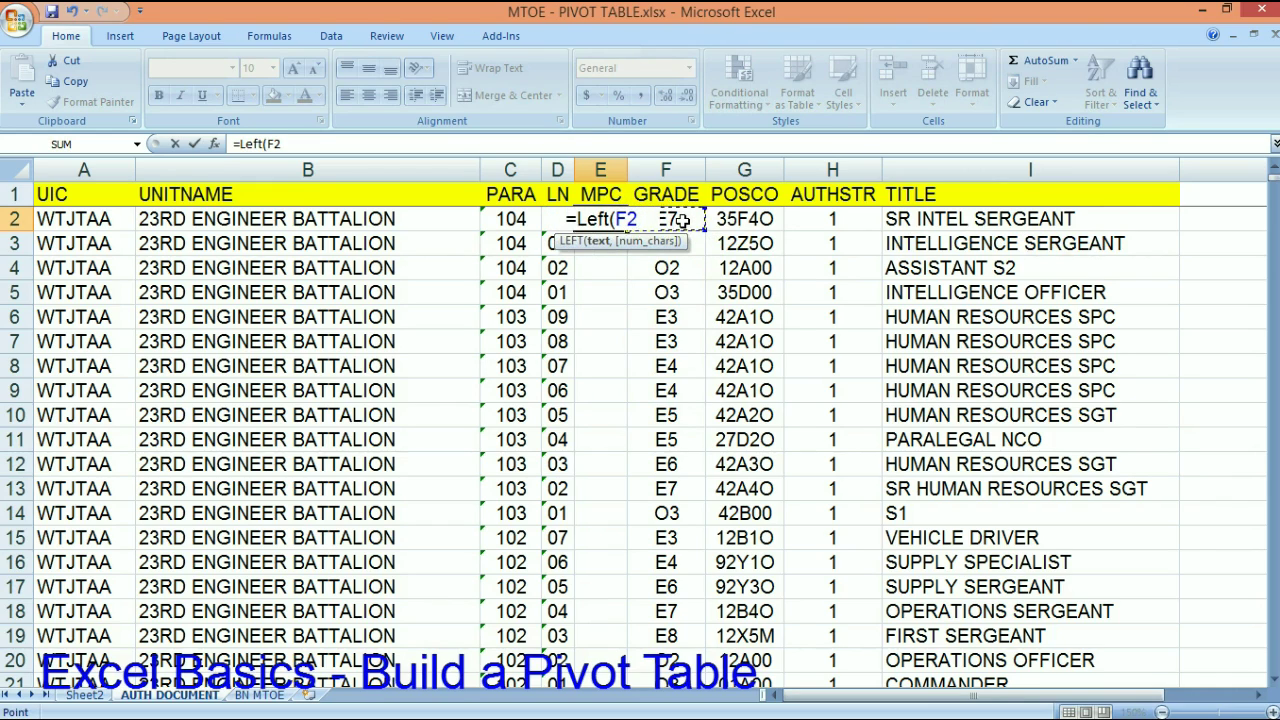
text(,)
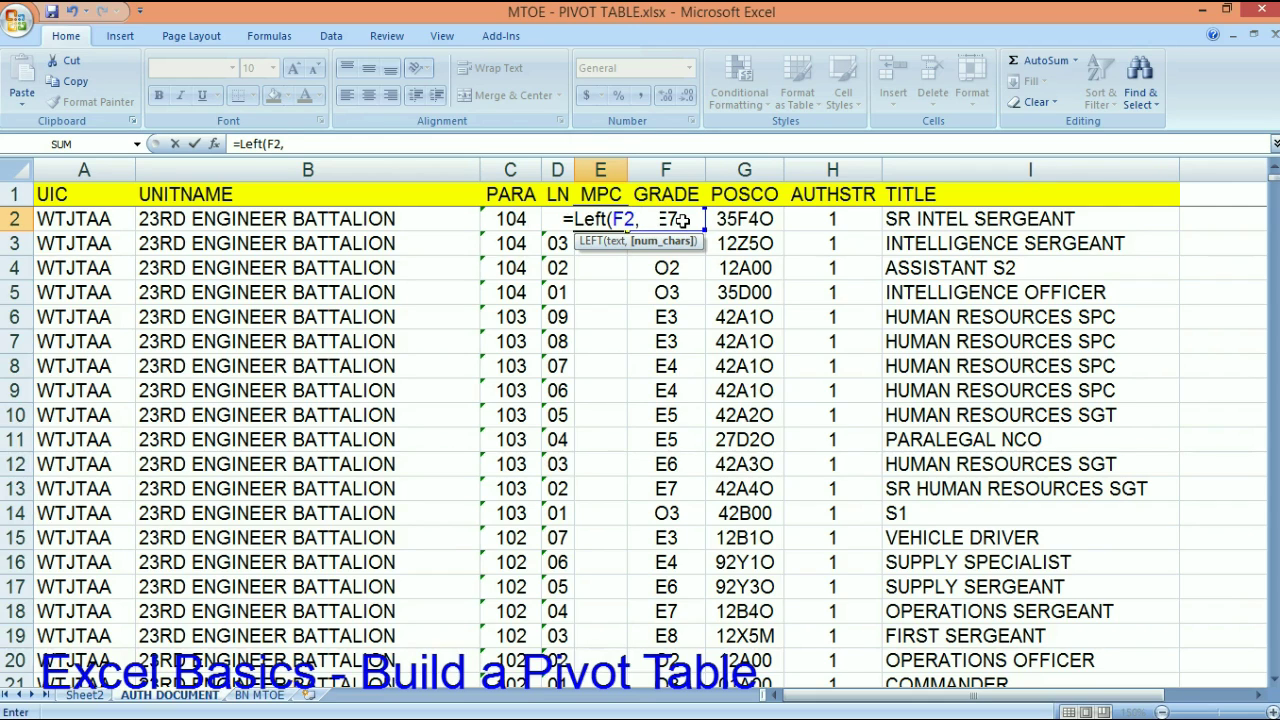
text(1))
key(Return)
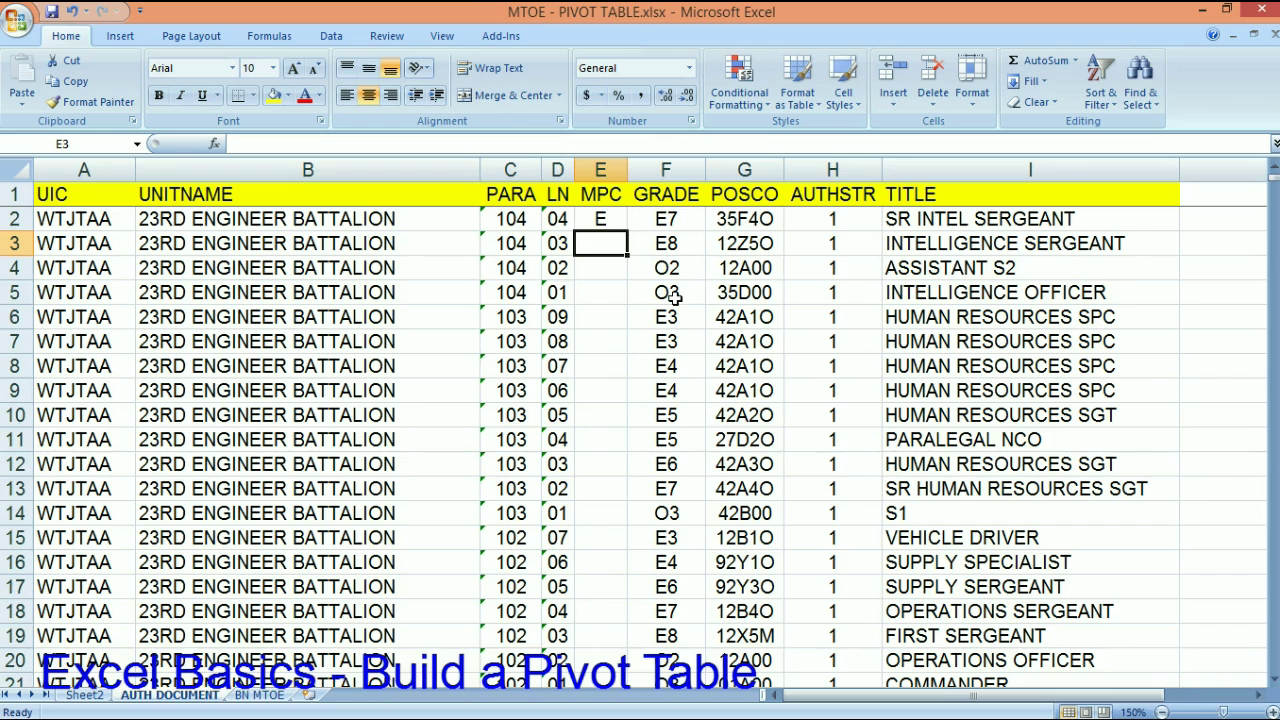
Fill the E2 formula down the whole MPC column and check the copied rows.
click(612, 222)
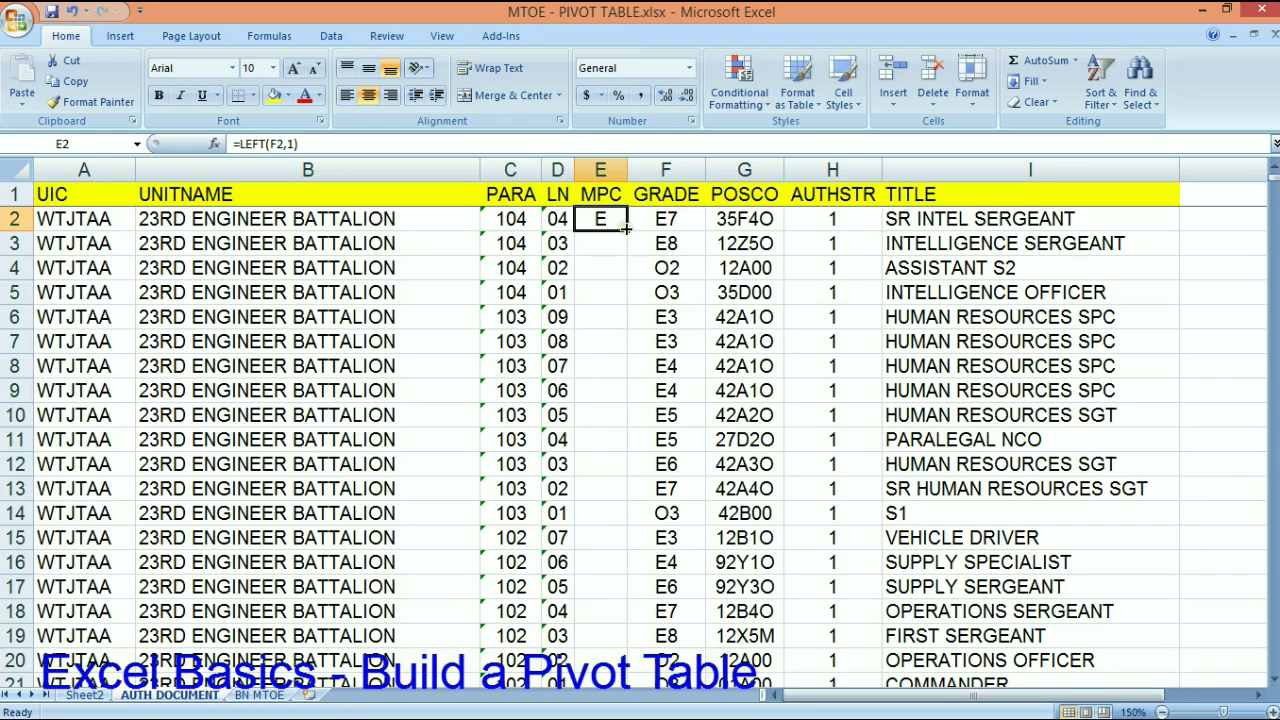
double_click(627, 230)
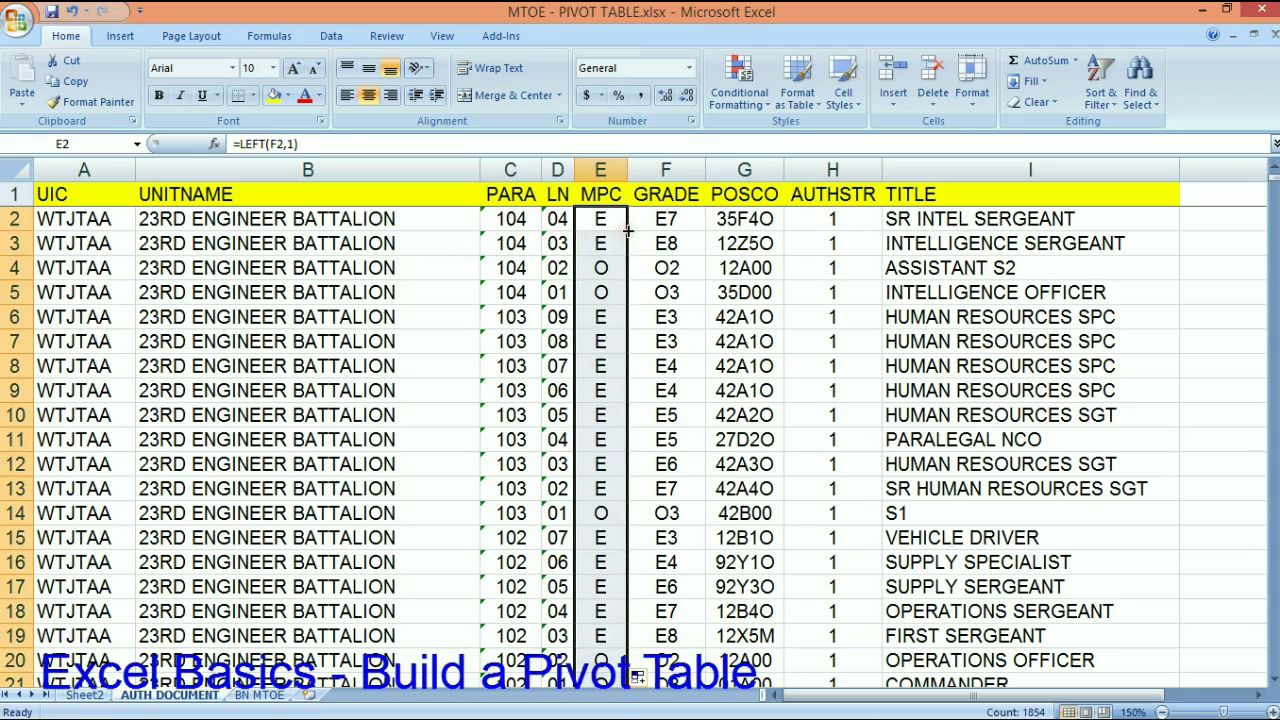
scroll(620, 252, down, 5)
scroll(600, 372, down, 15)
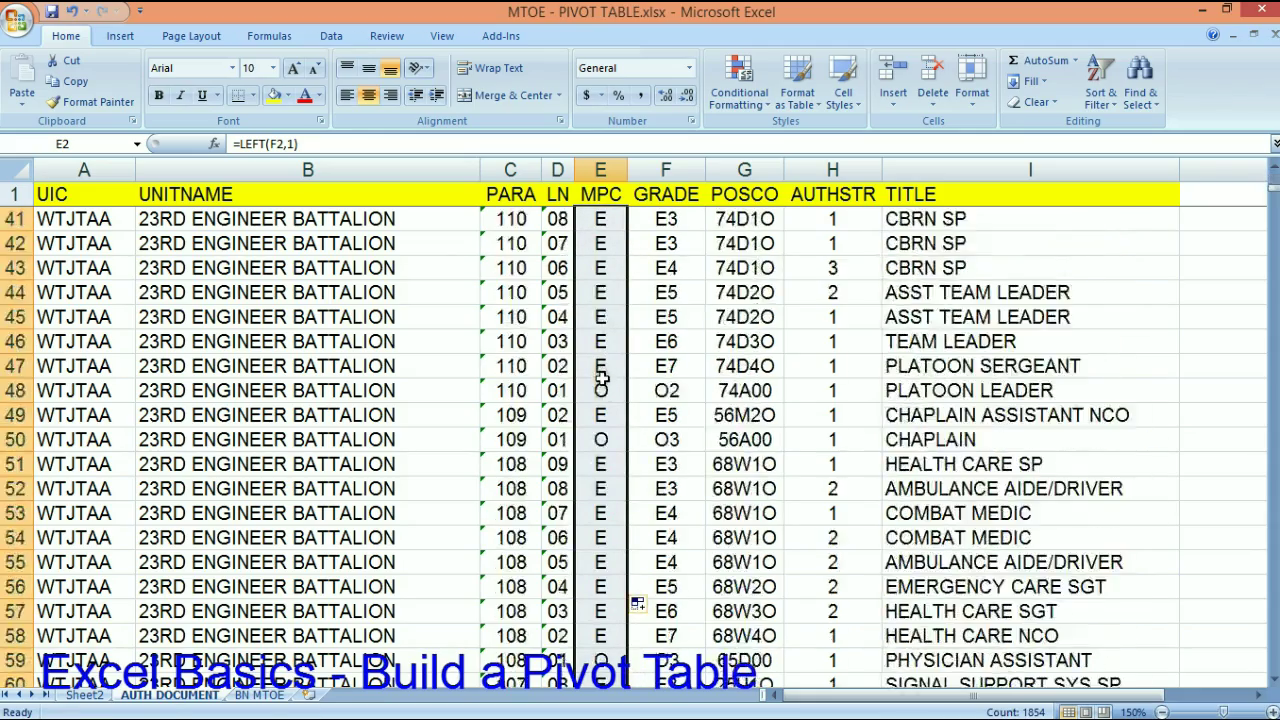
scroll(600, 378, up, 20)
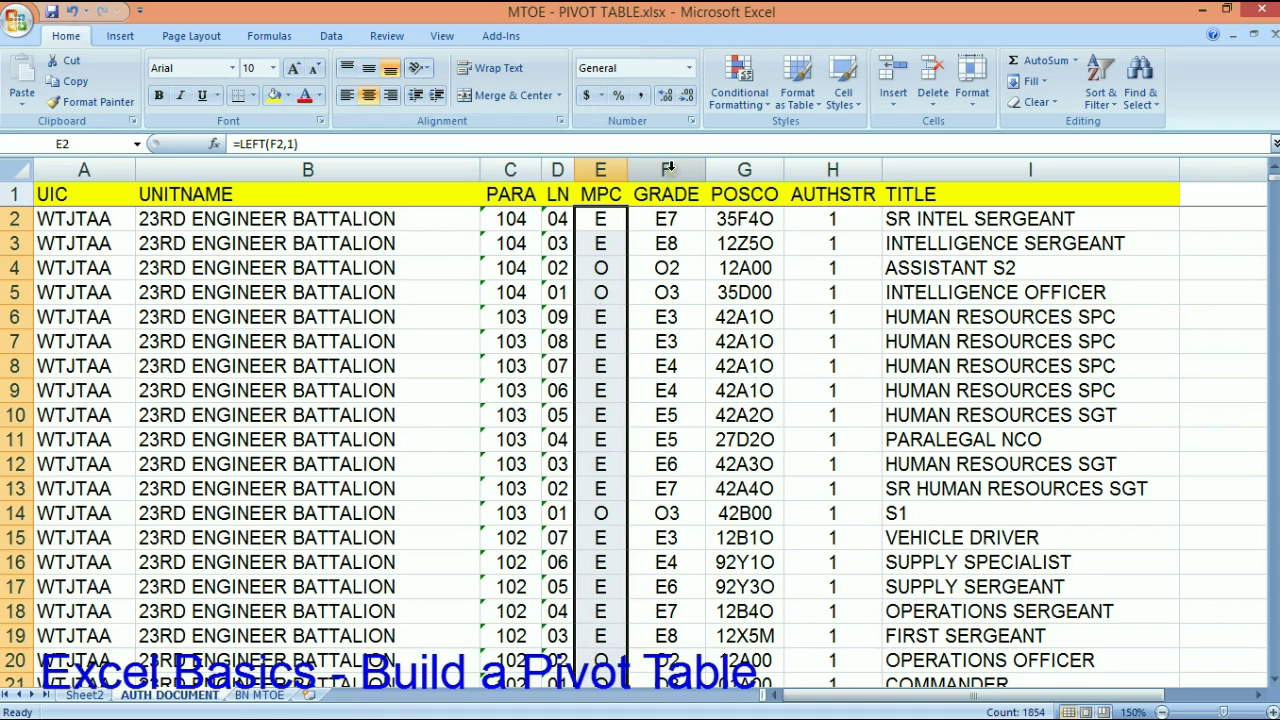
Insert a column before POSCO with the header SL and make it slightly wider than its header.
right_click(734, 170)
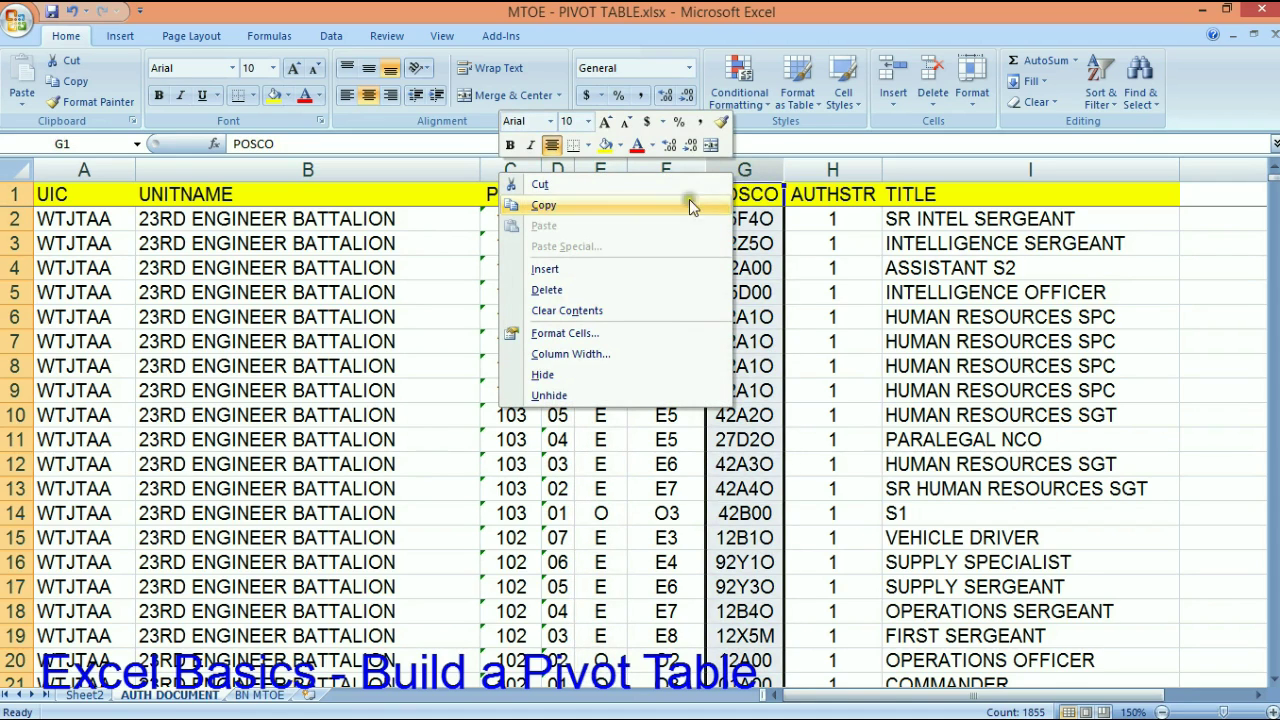
click(656, 265)
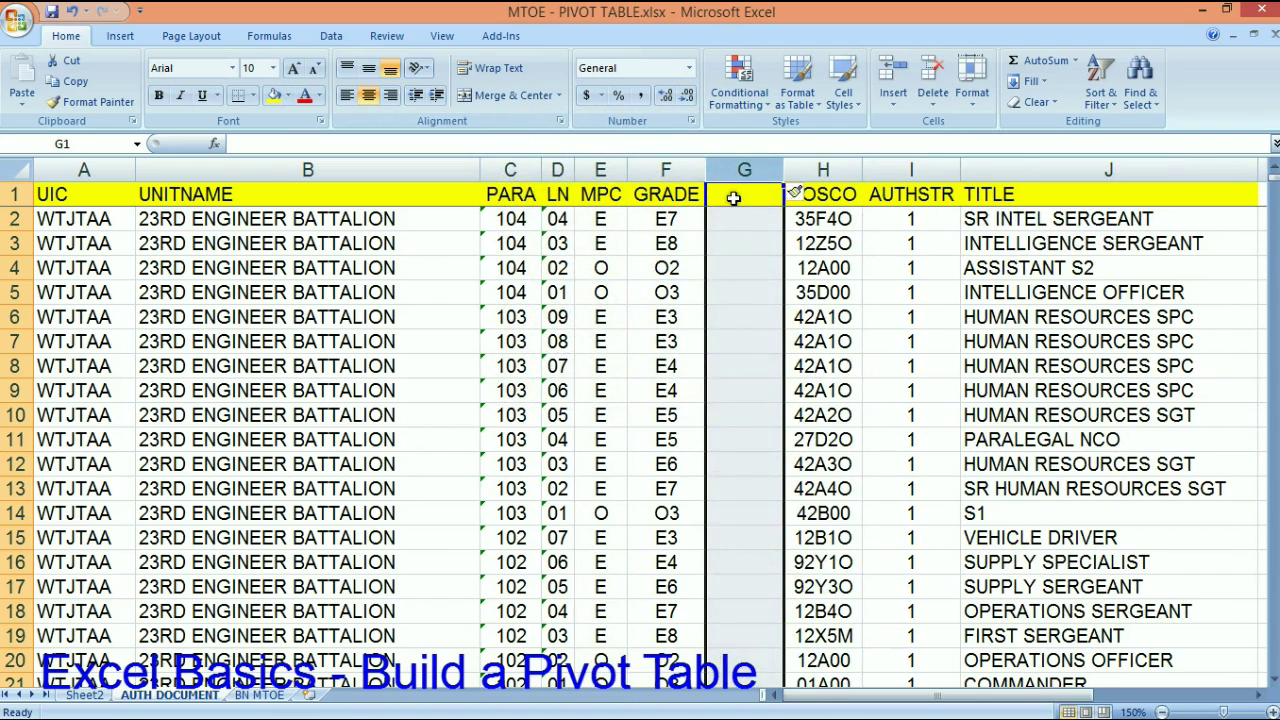
click(733, 197)
text(SL)
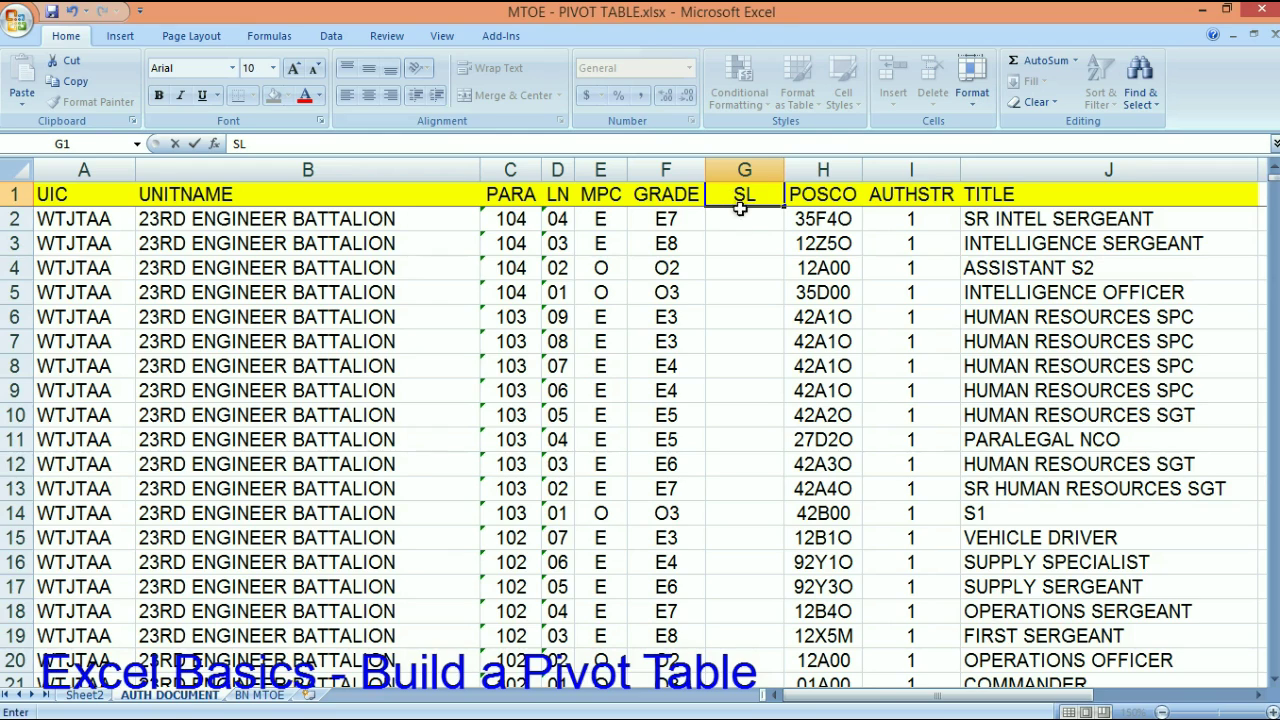
key(Return)
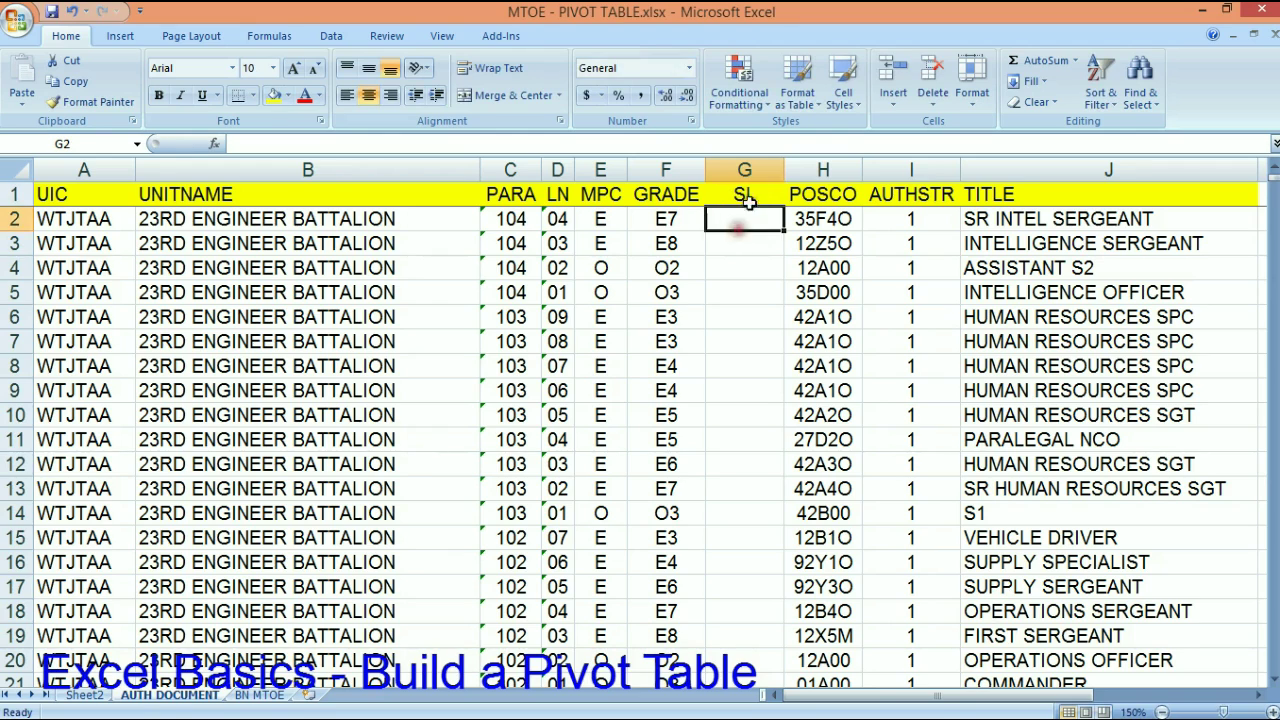
double_click(784, 170)
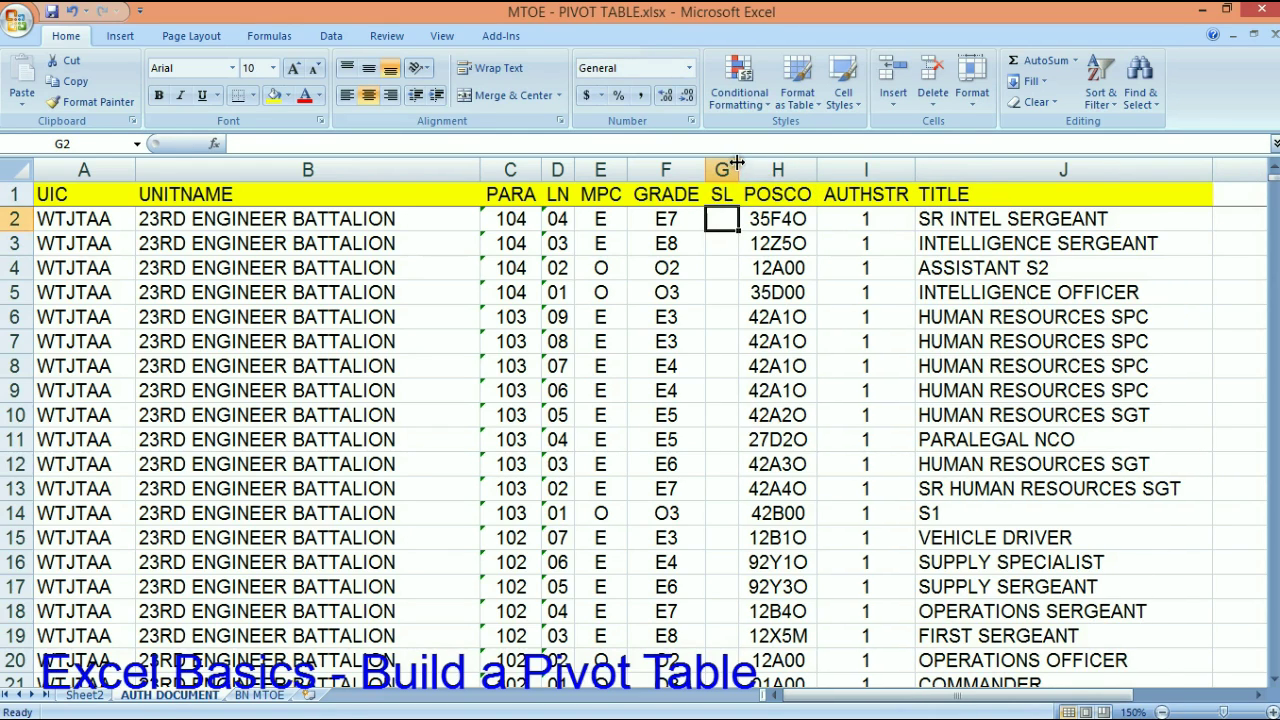
drag(740, 166, 760, 163)
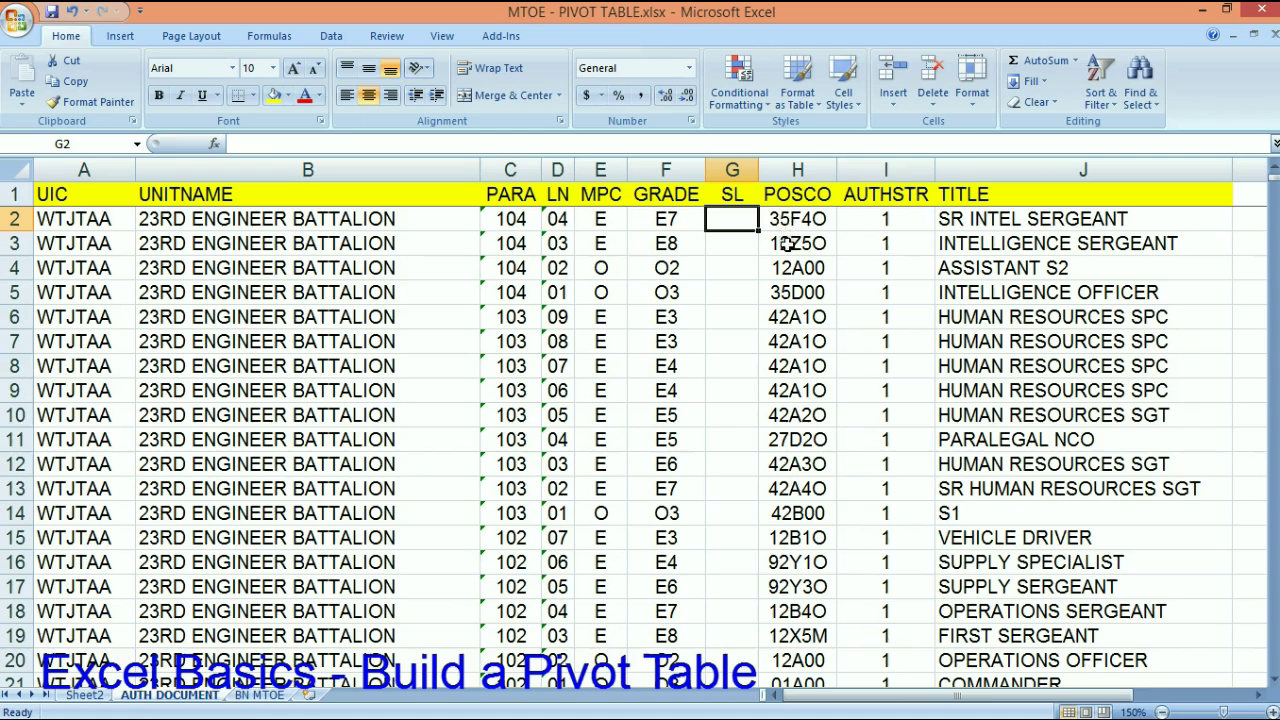
Examine the fourth character of several enlisted POSCO codes and compare it with the officer code in H5.
double_click(806, 218)
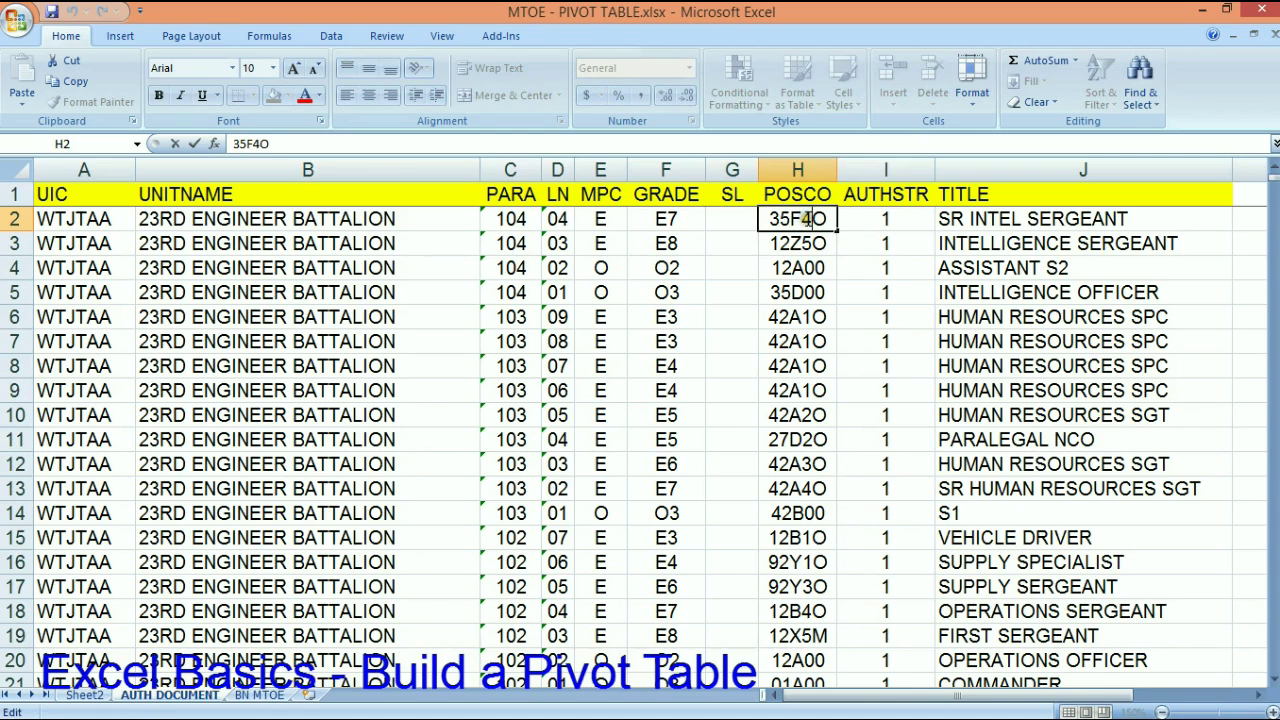
drag(803, 218, 812, 218)
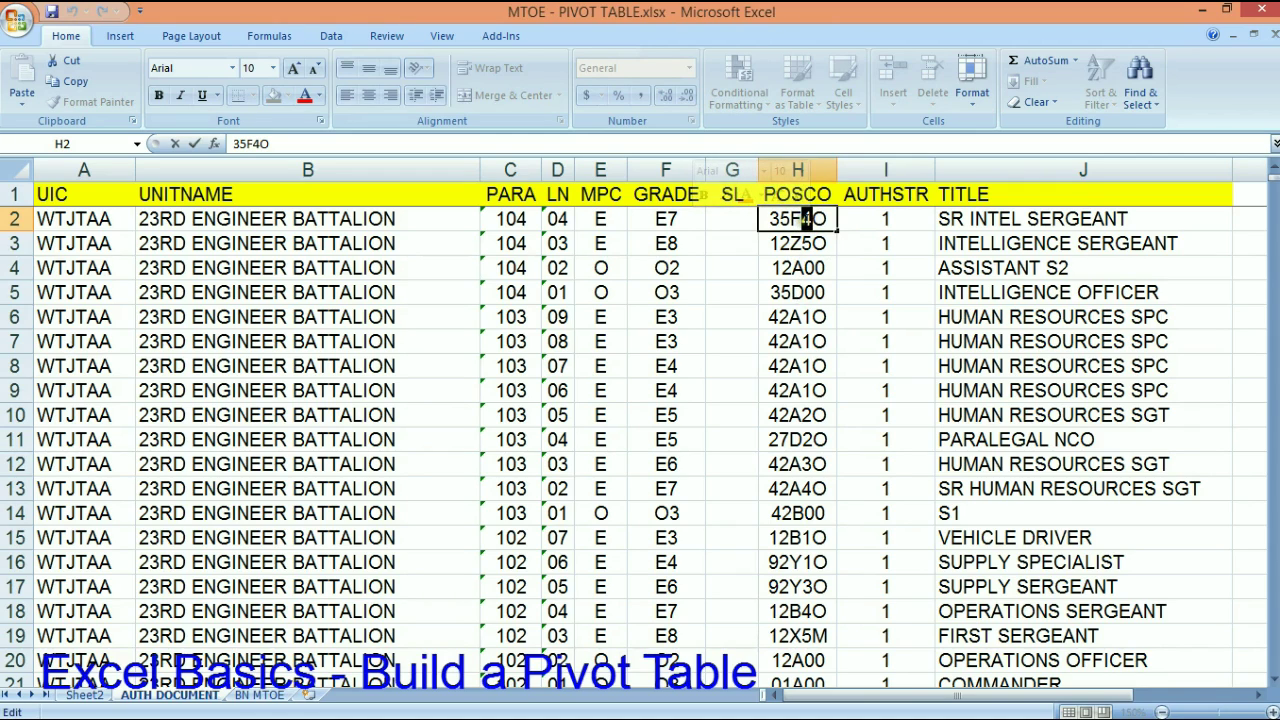
click(806, 317)
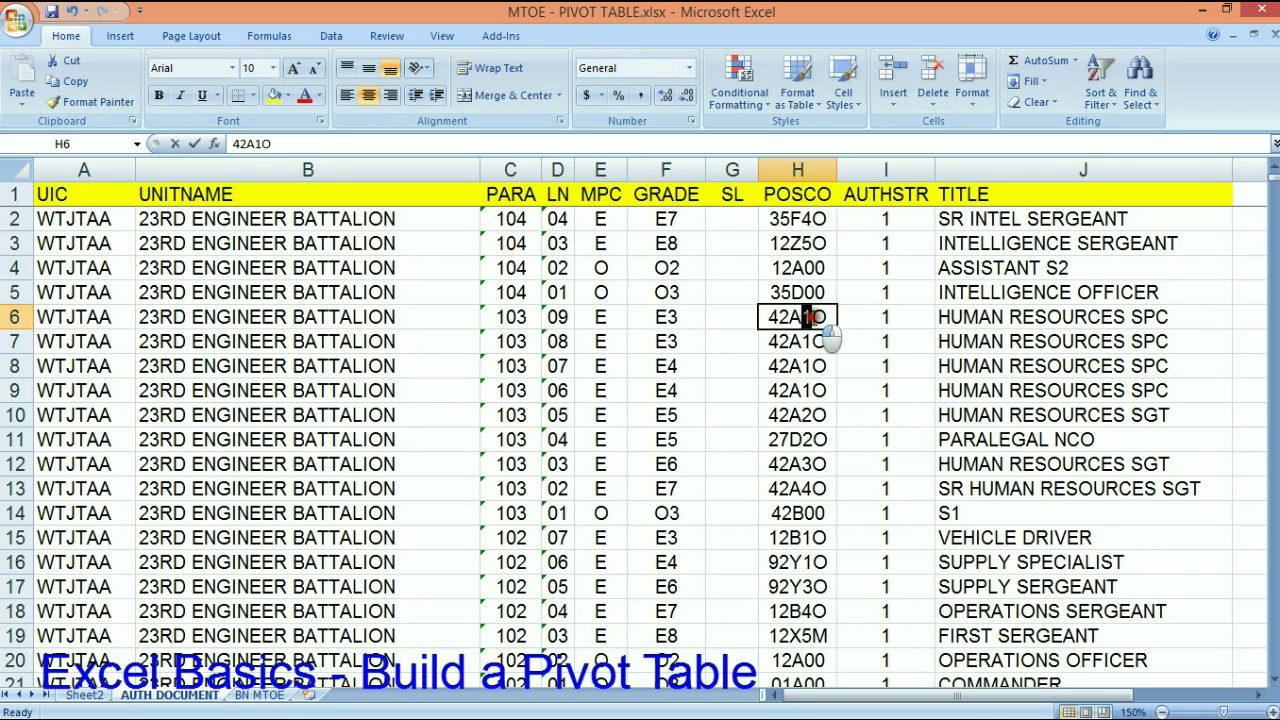
click(803, 414)
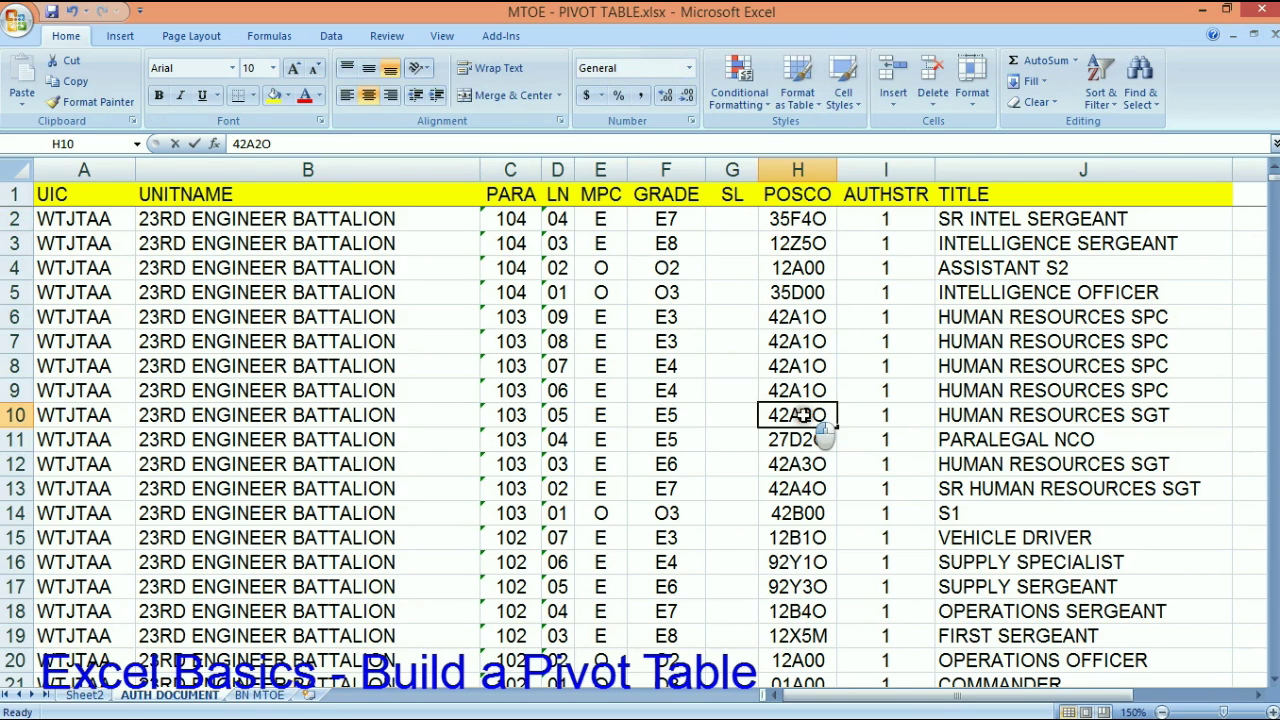
double_click(803, 414)
drag(801, 414, 811, 414)
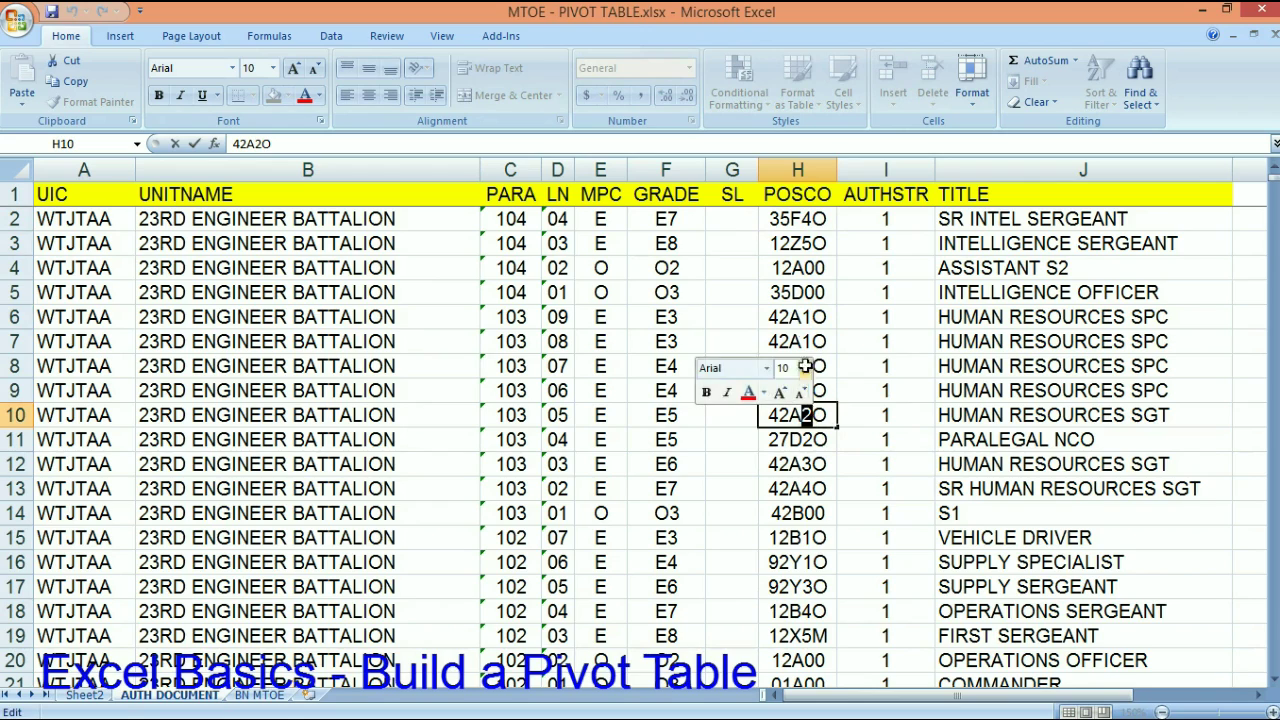
click(798, 295)
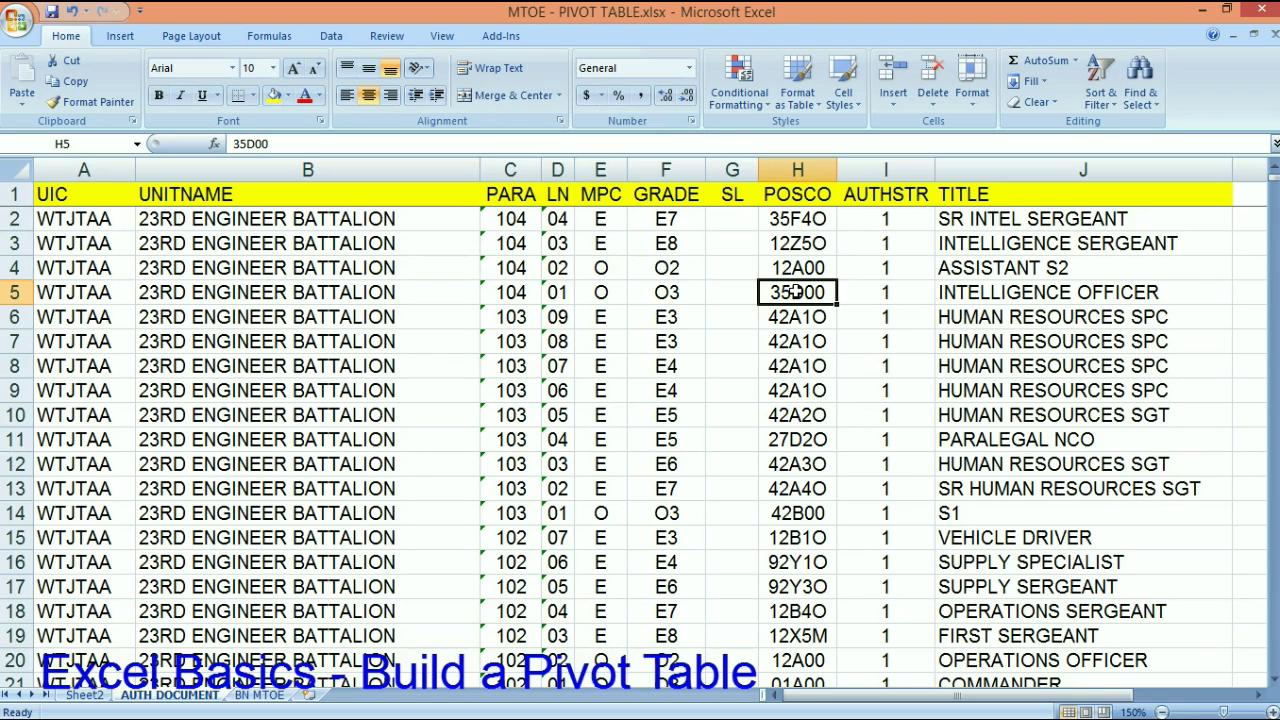
Widen the SL column to about twice its width and start an IF formula in G2 testing whether E2 equals "E".
click(727, 218)
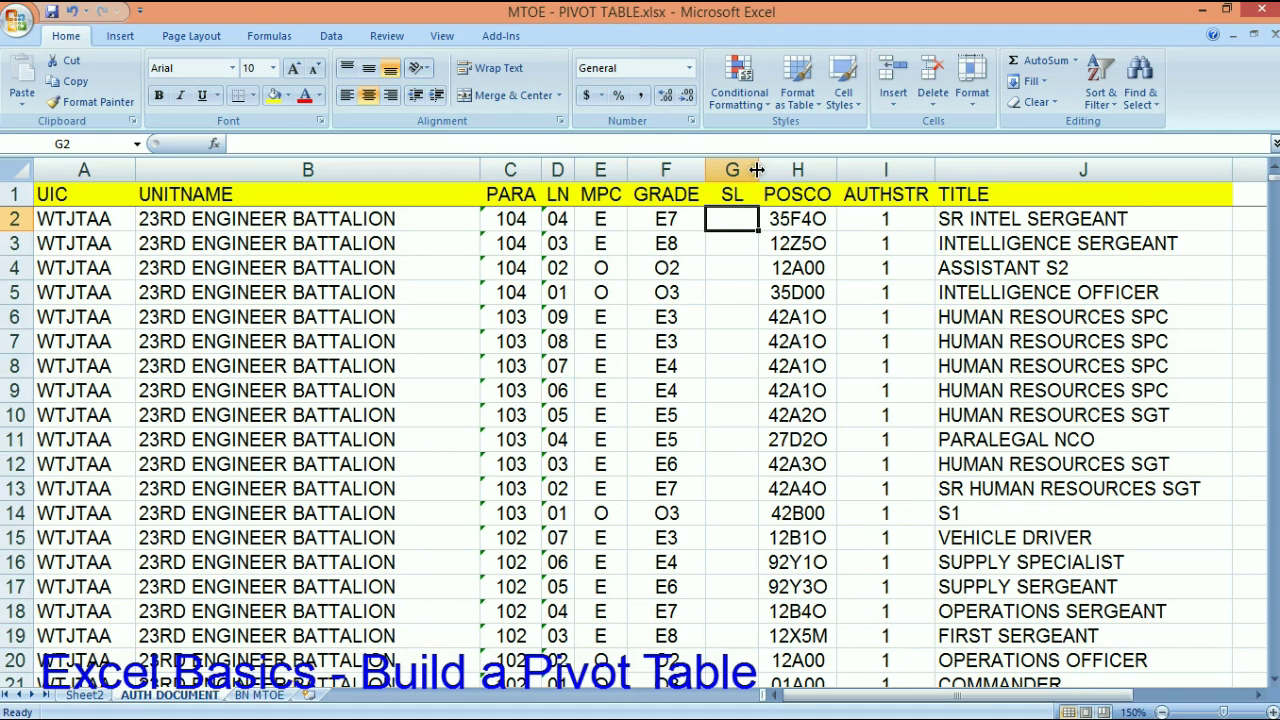
drag(759, 170, 812, 168)
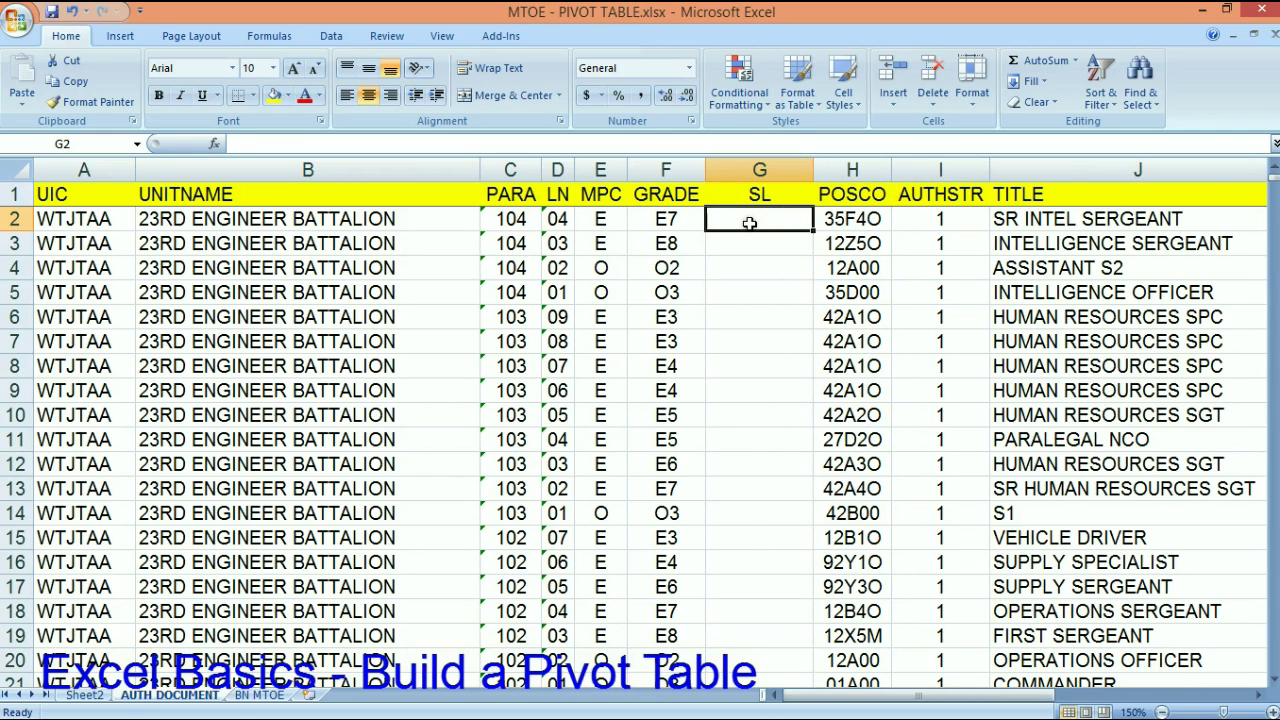
text(=)
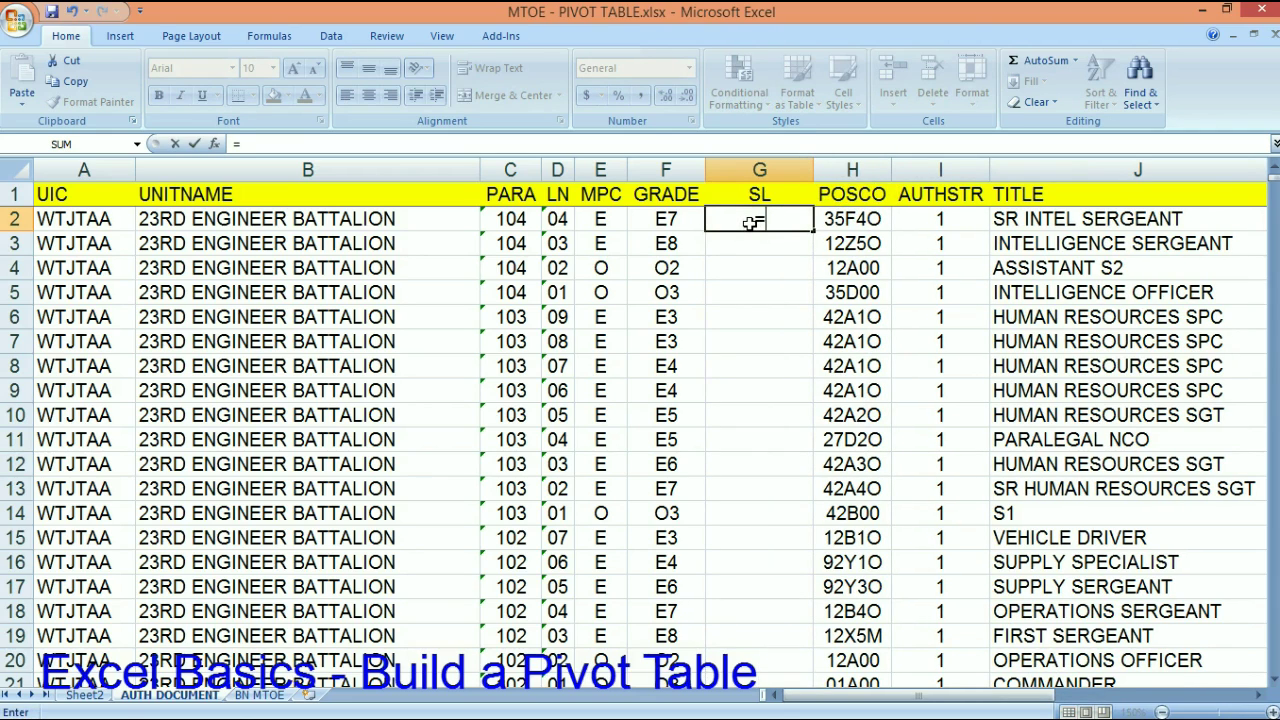
text(IF()
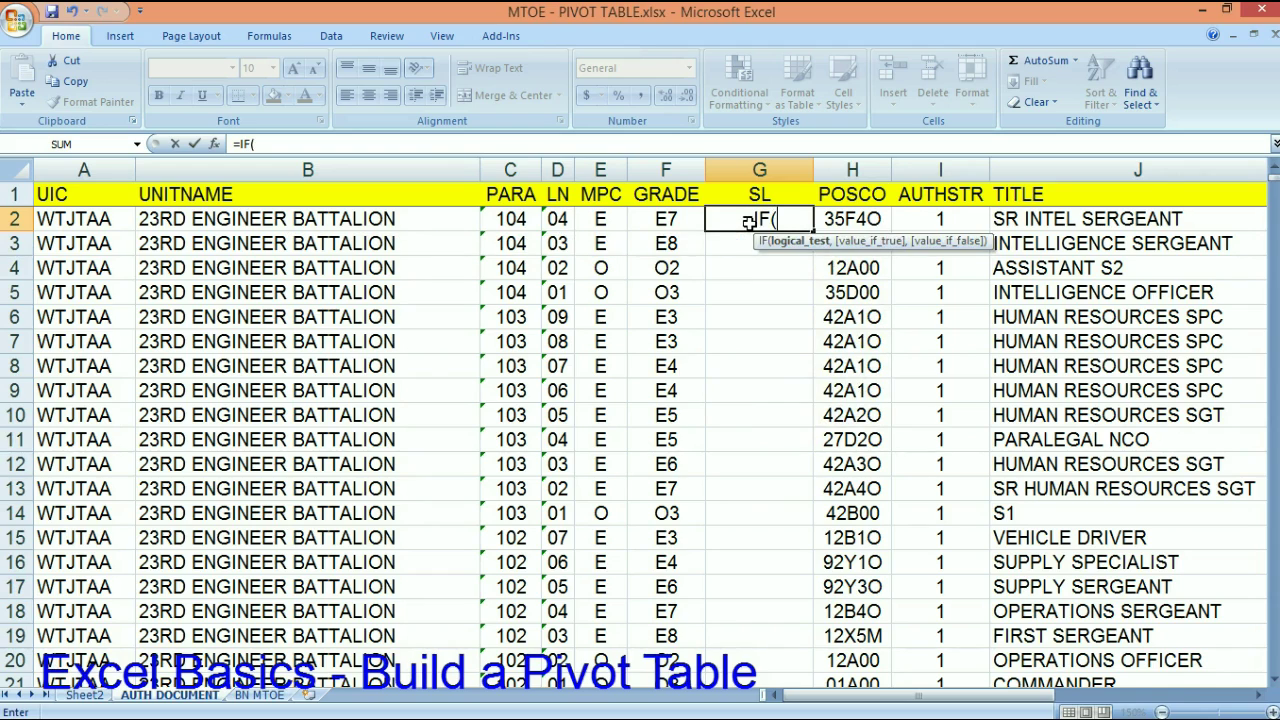
click(604, 219)
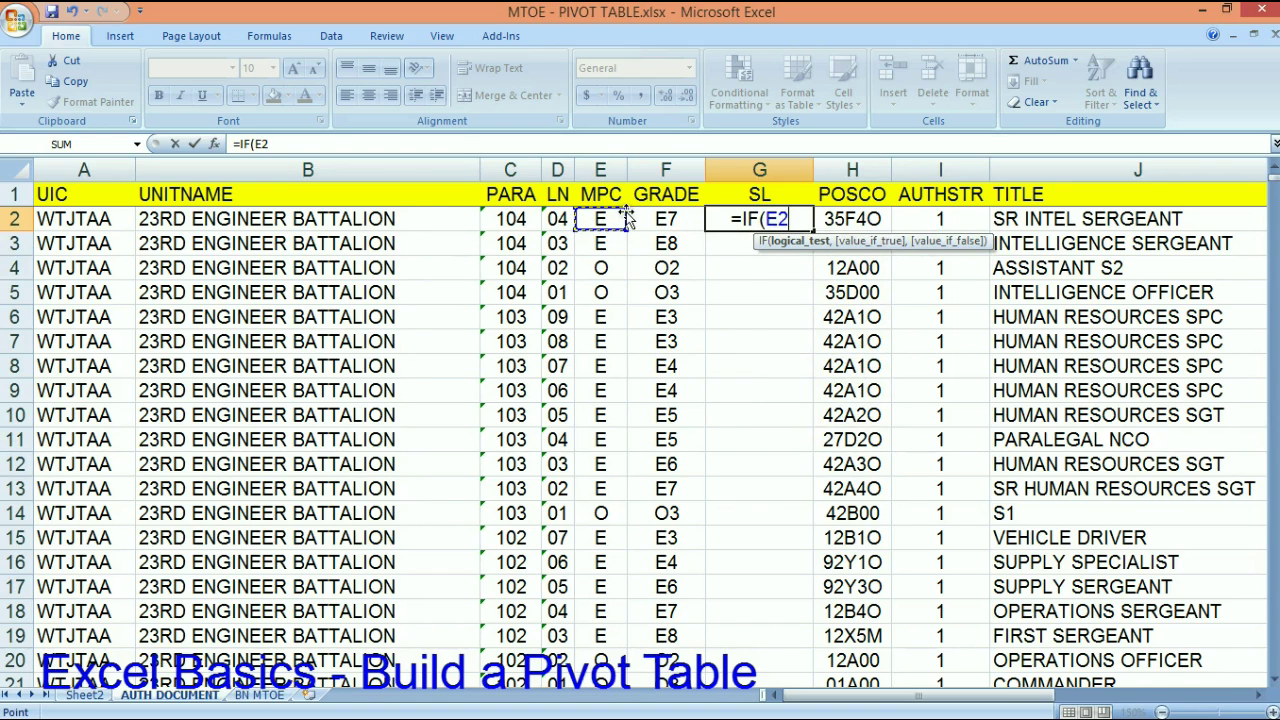
text(=")
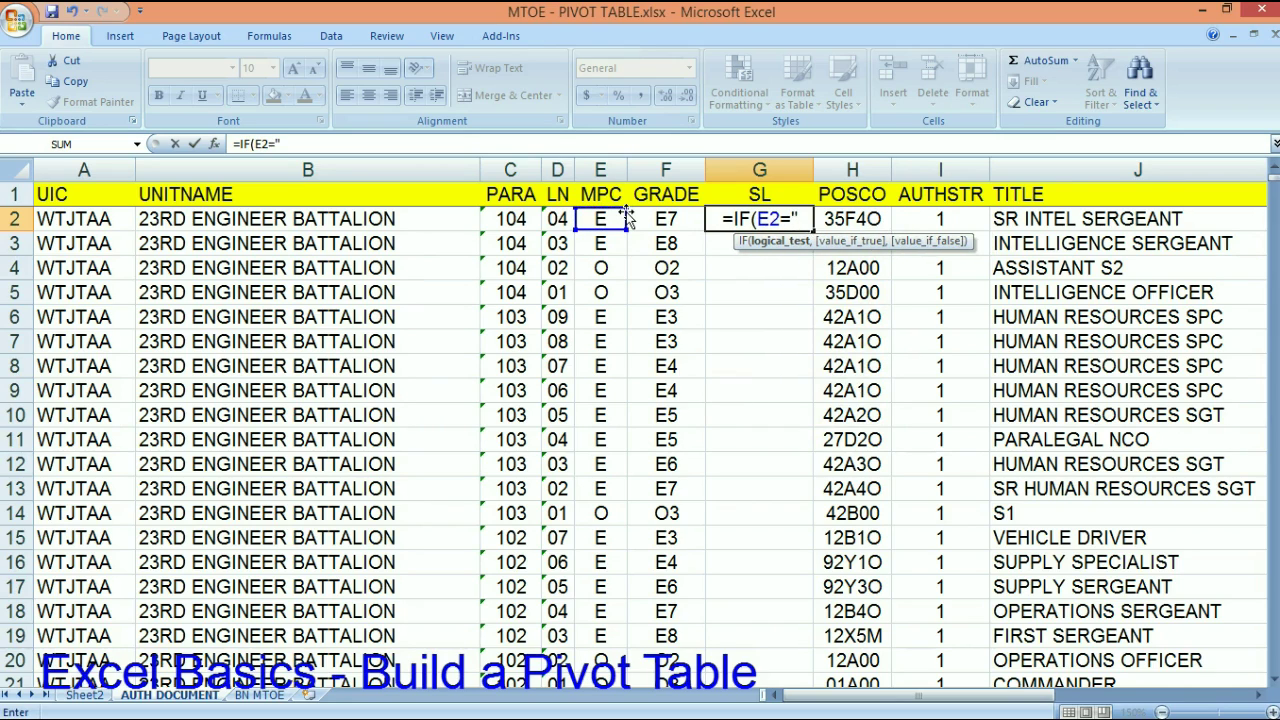
text(E")
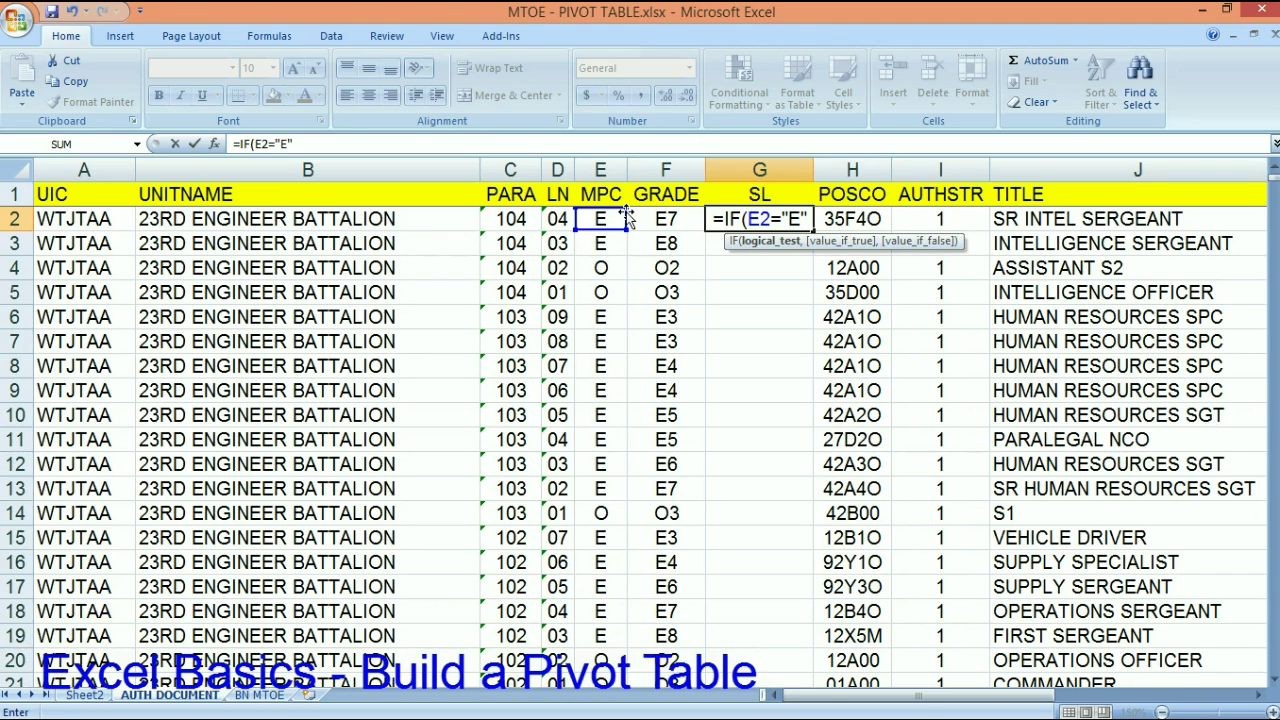
text(,)
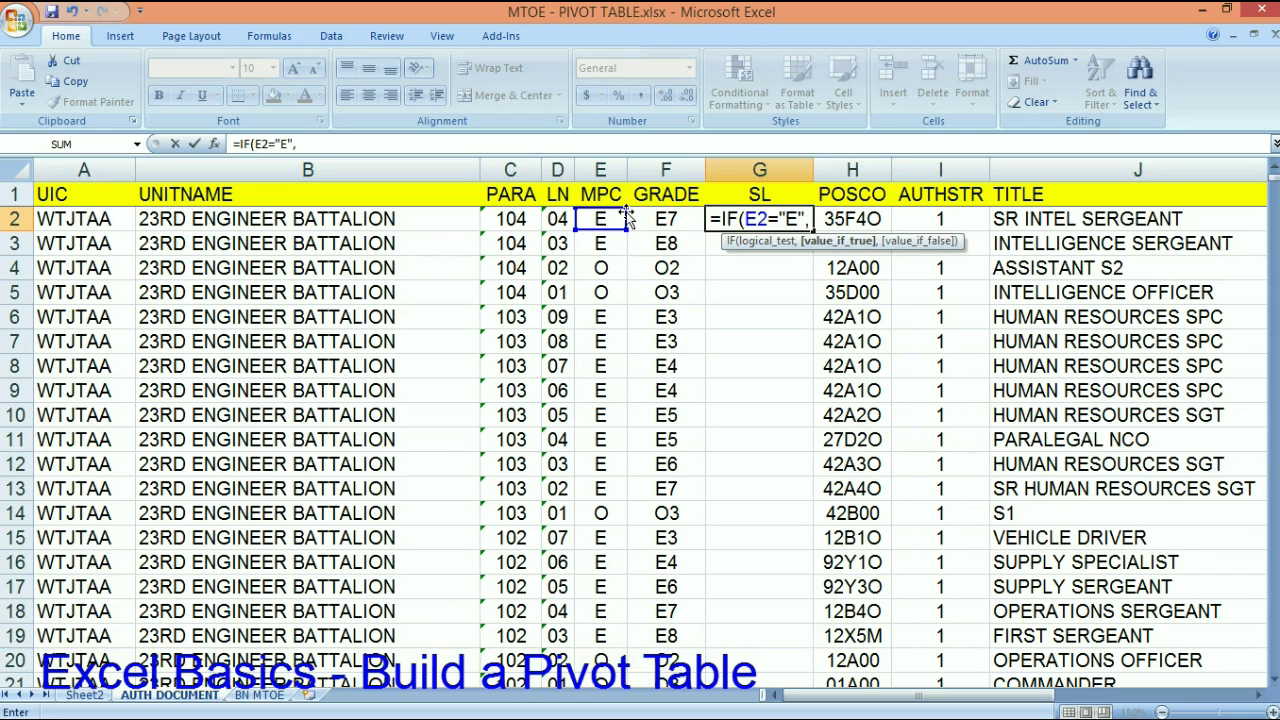
Make the IF formula's true result "SL" & MID(H2,4,1), joining the prefix to the fourth POSCO character.
text("SL")
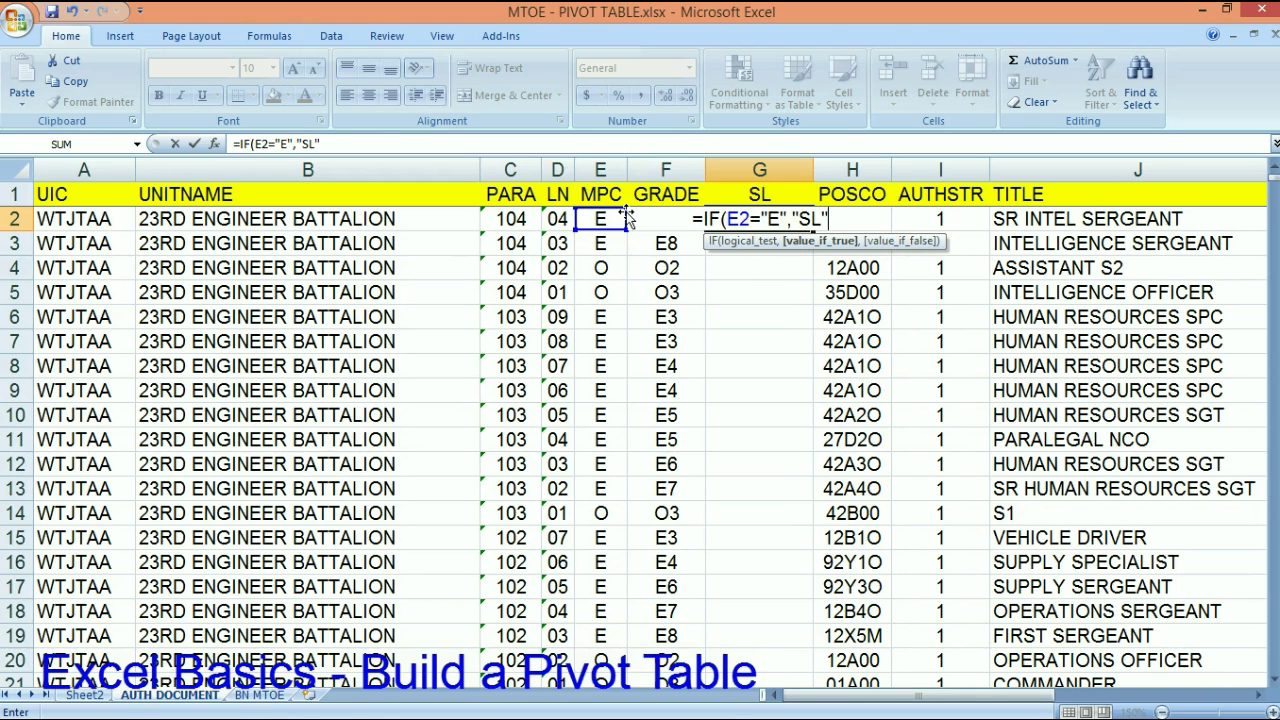
text( &2:)
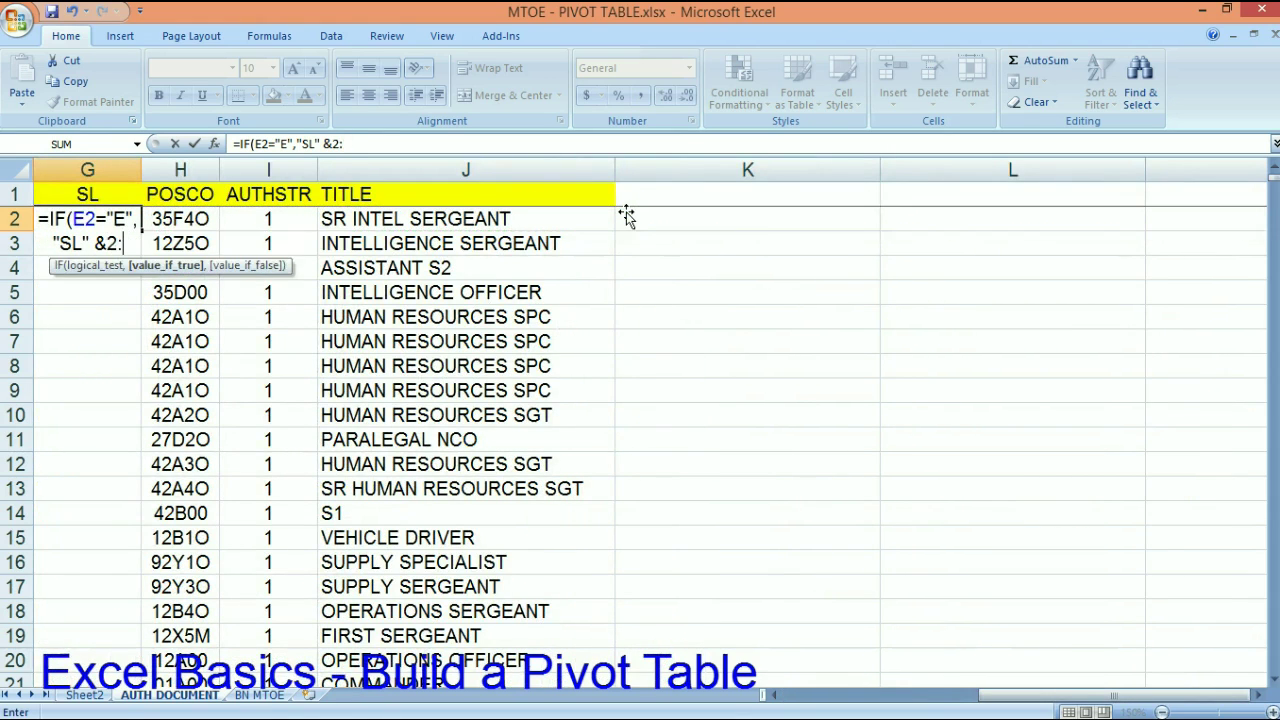
key(BackSpace)
drag(1020, 692, 780, 692)
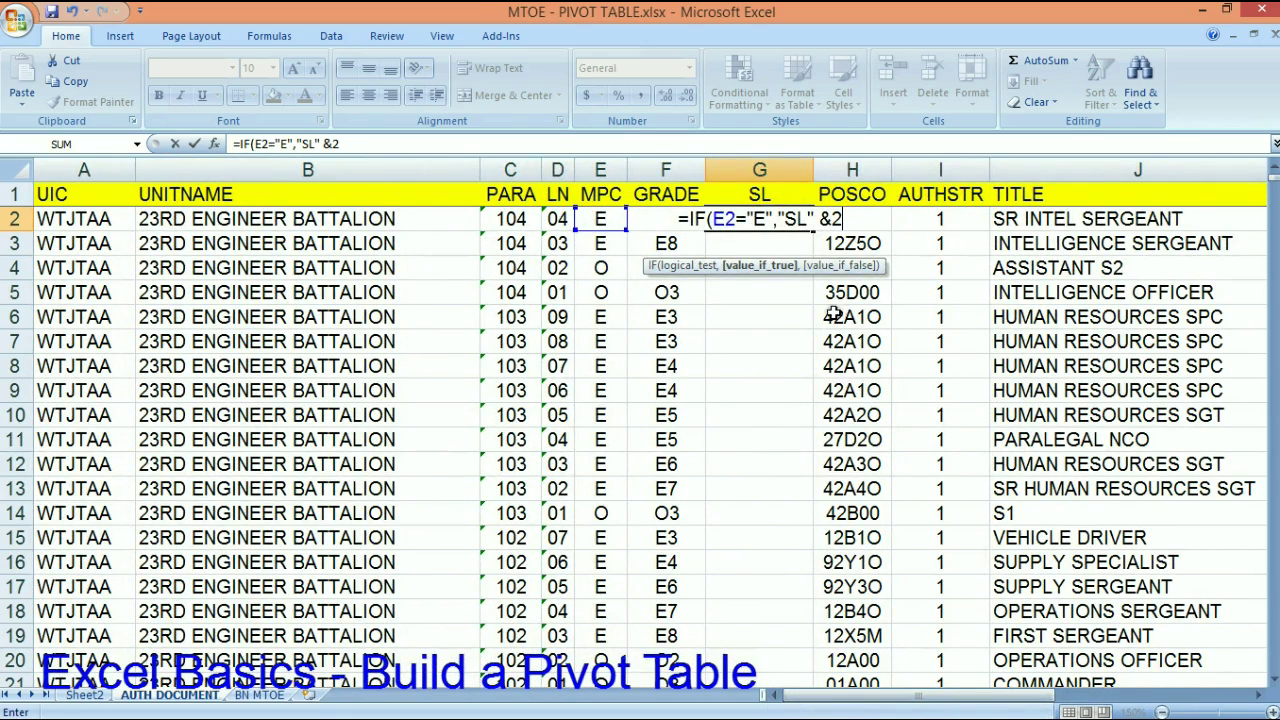
click(834, 218)
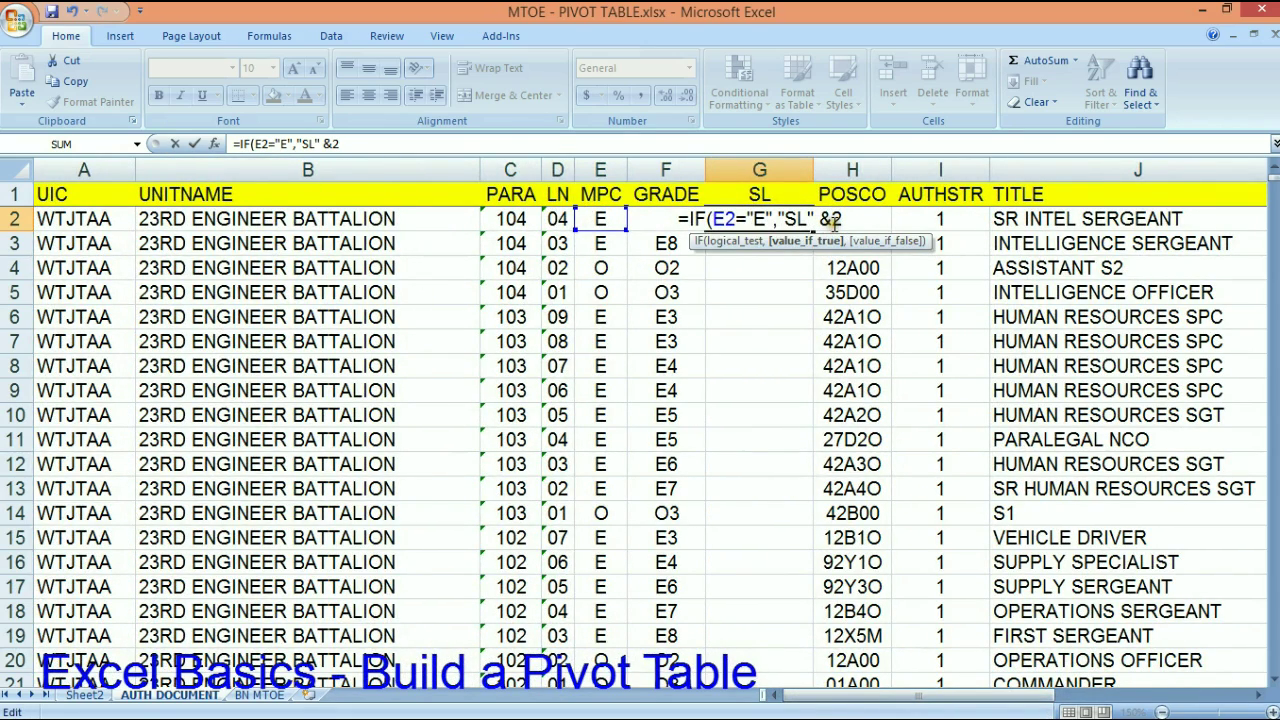
key(BackSpace)
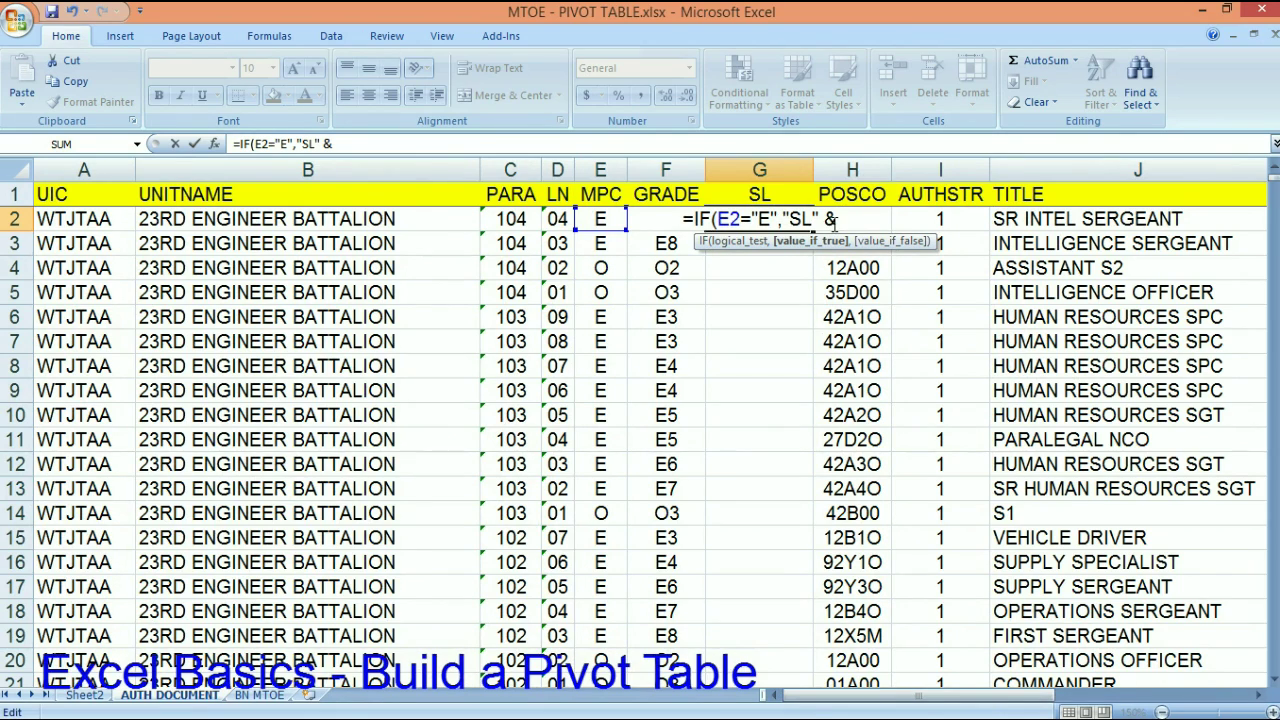
text(M)
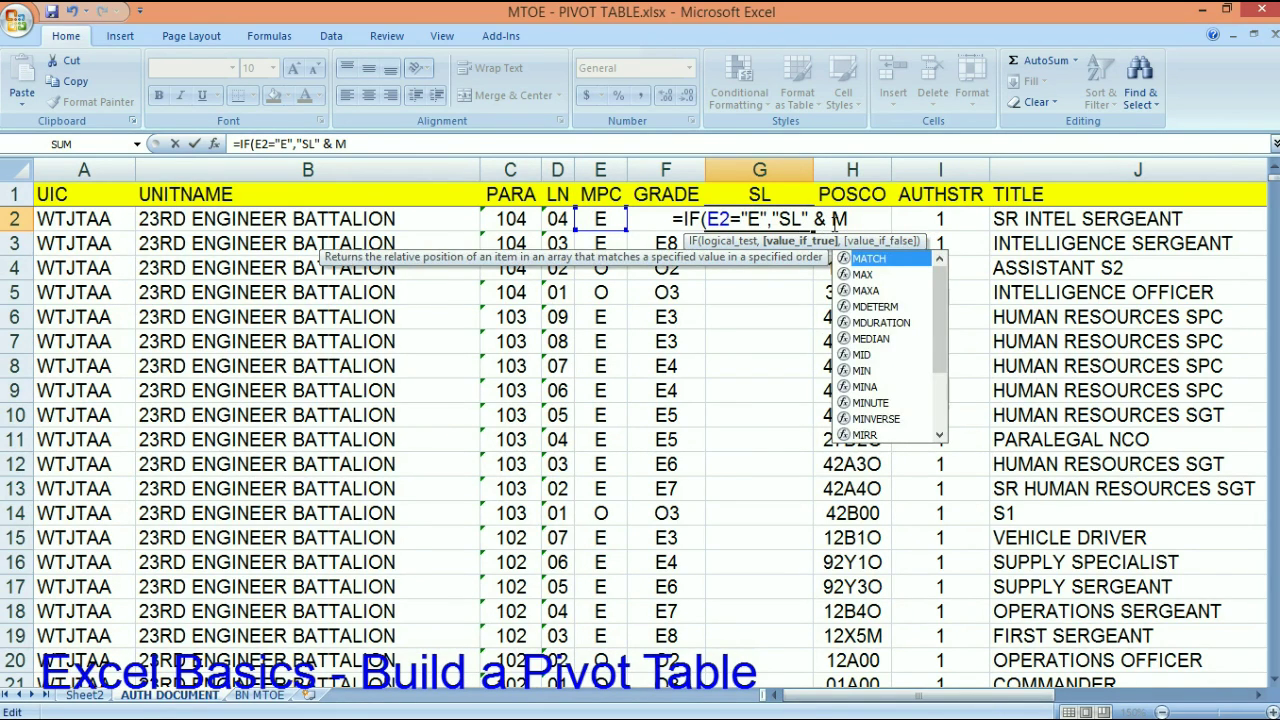
text(id()
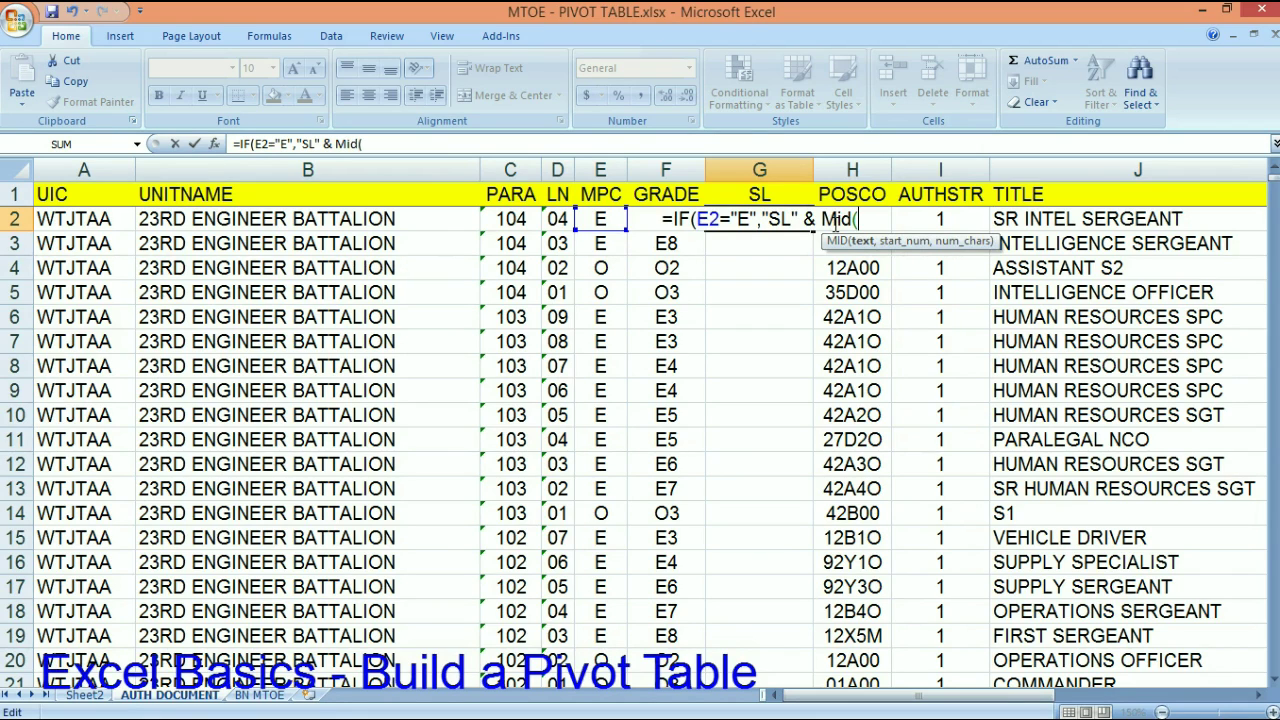
text(H)
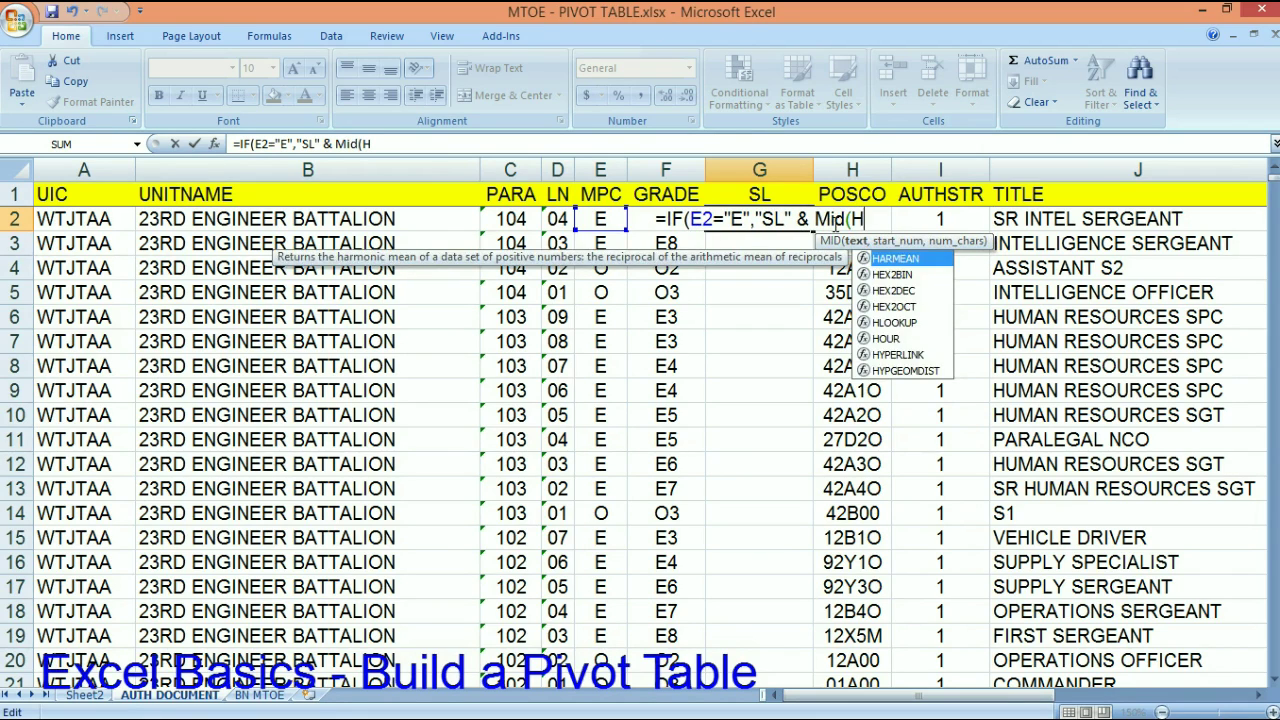
text(2,)
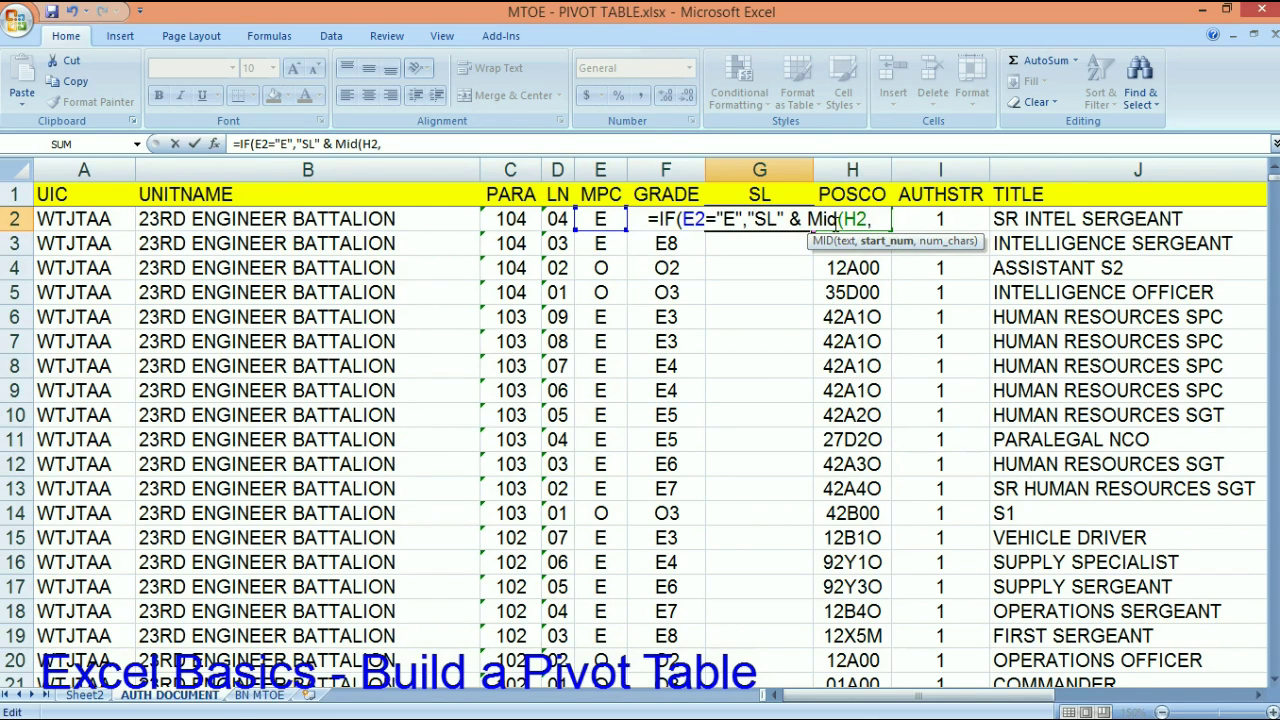
text(4,)
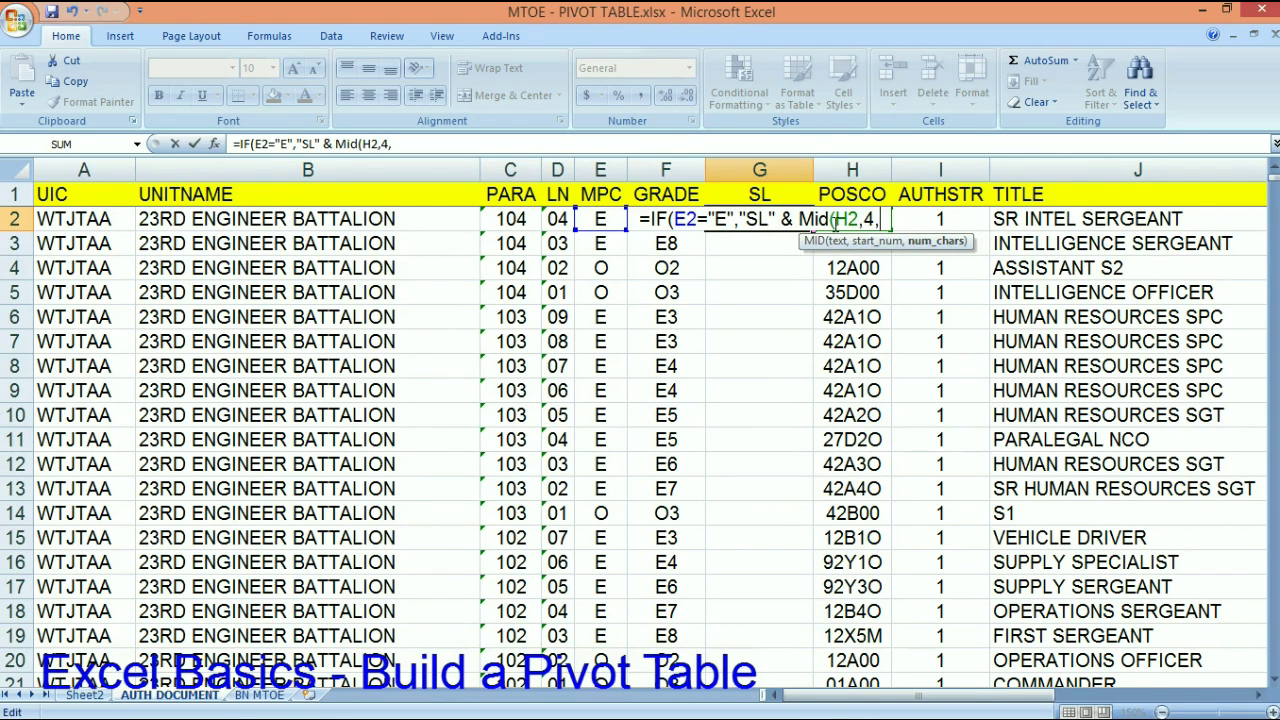
text(1)
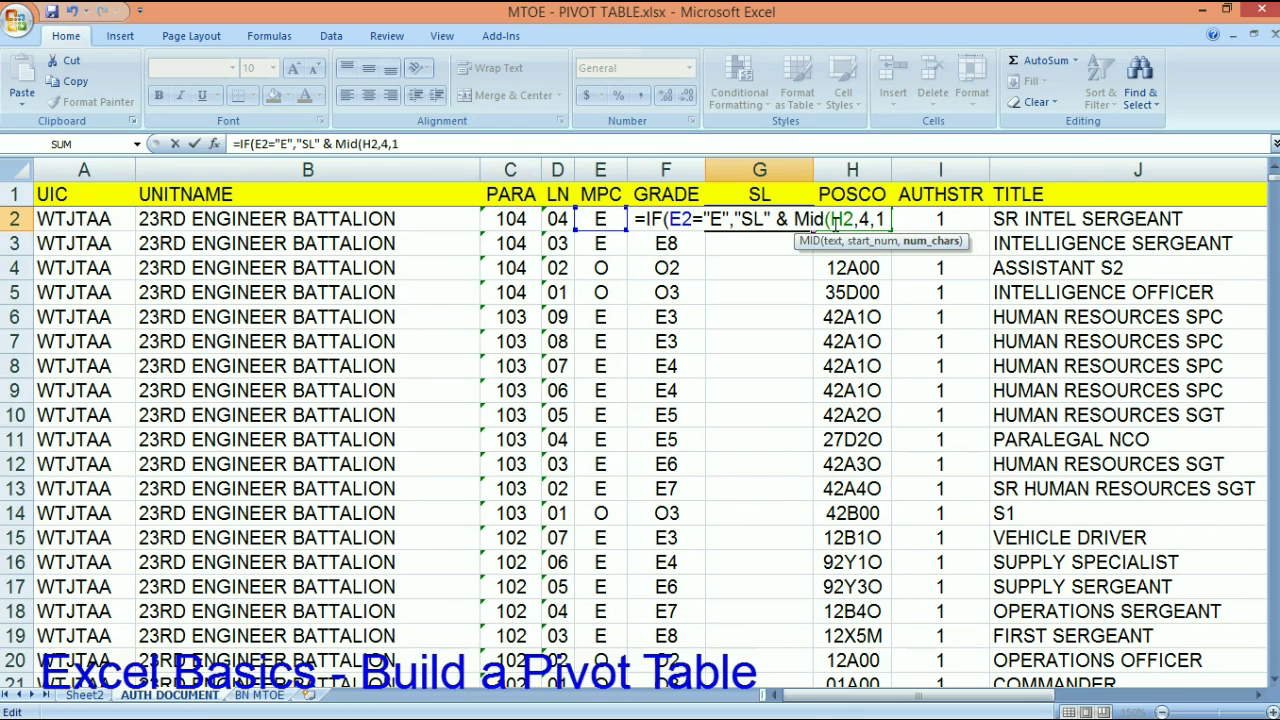
text())
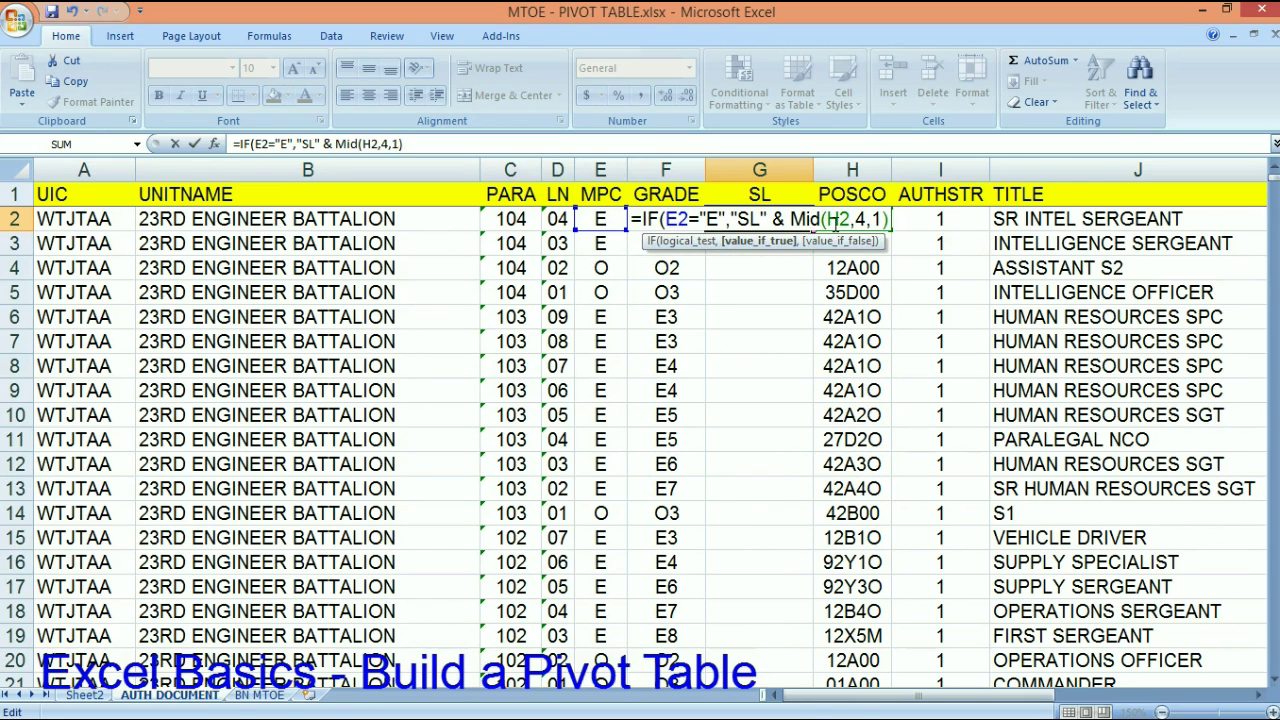
Complete the G2 formula with F2 as the false result, giving =IF(E2="E","SL" & MID(H2,4,1),F2).
text(,)
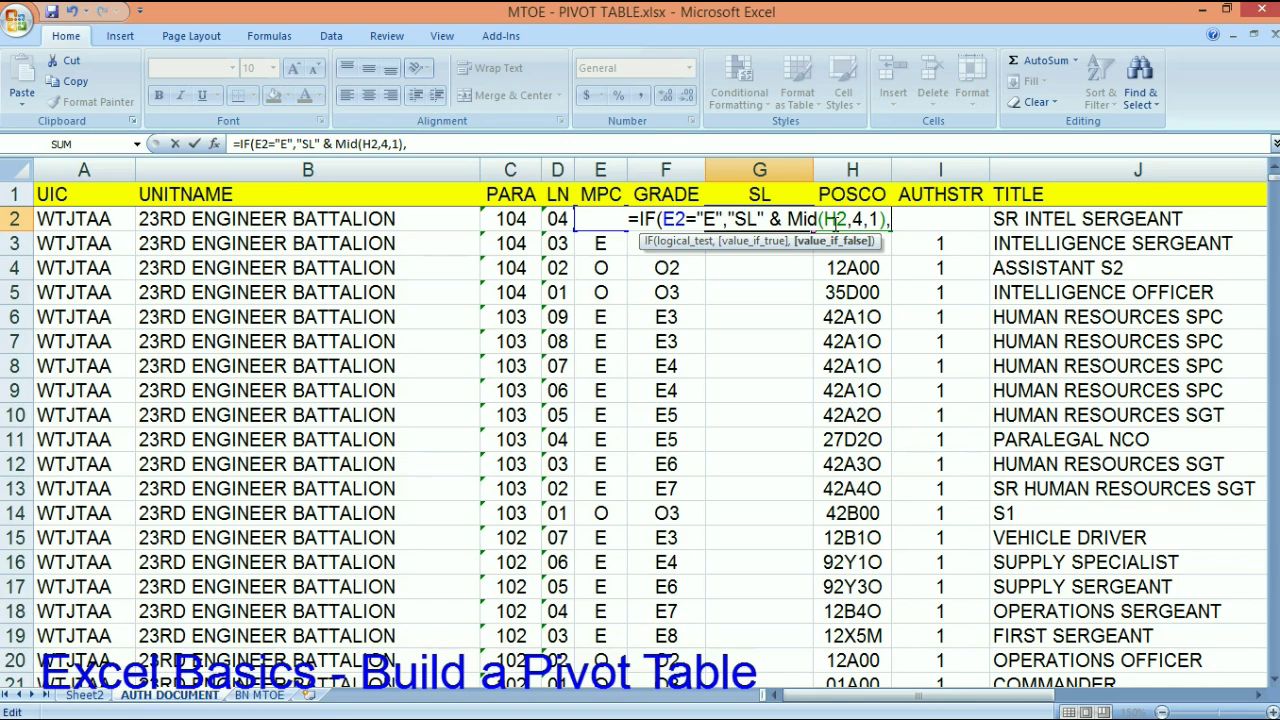
text(F)
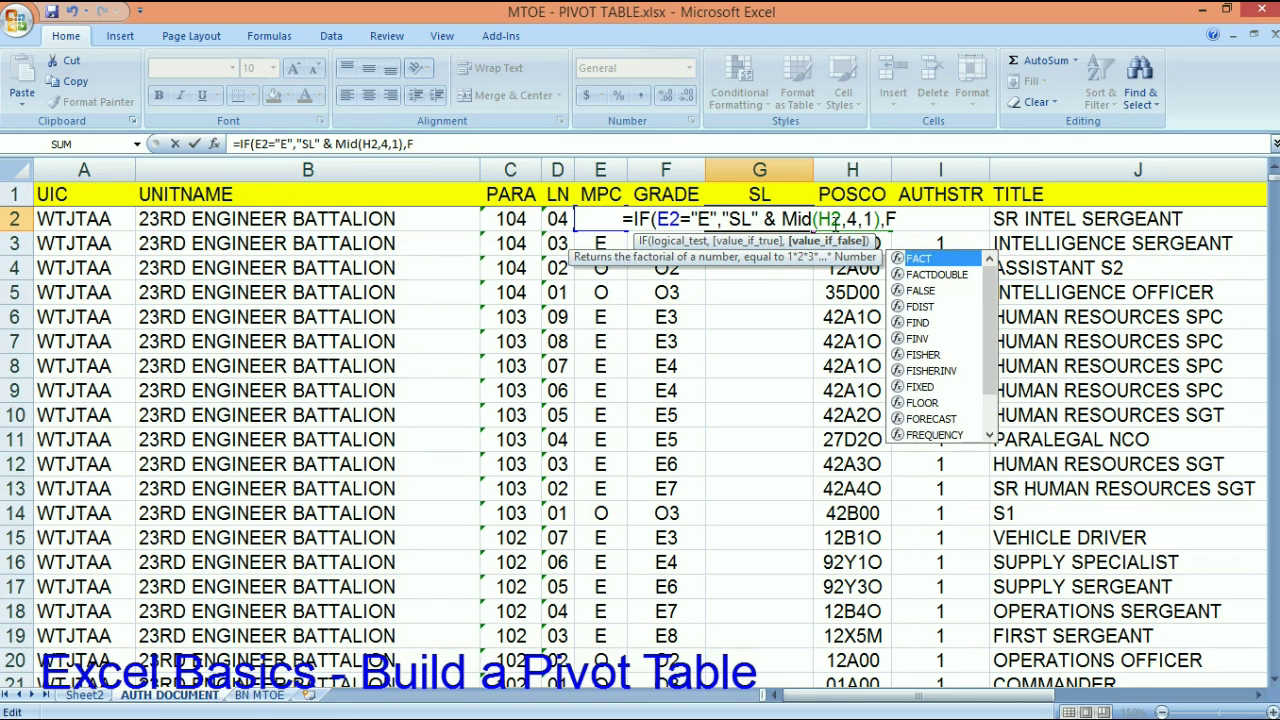
text(2)
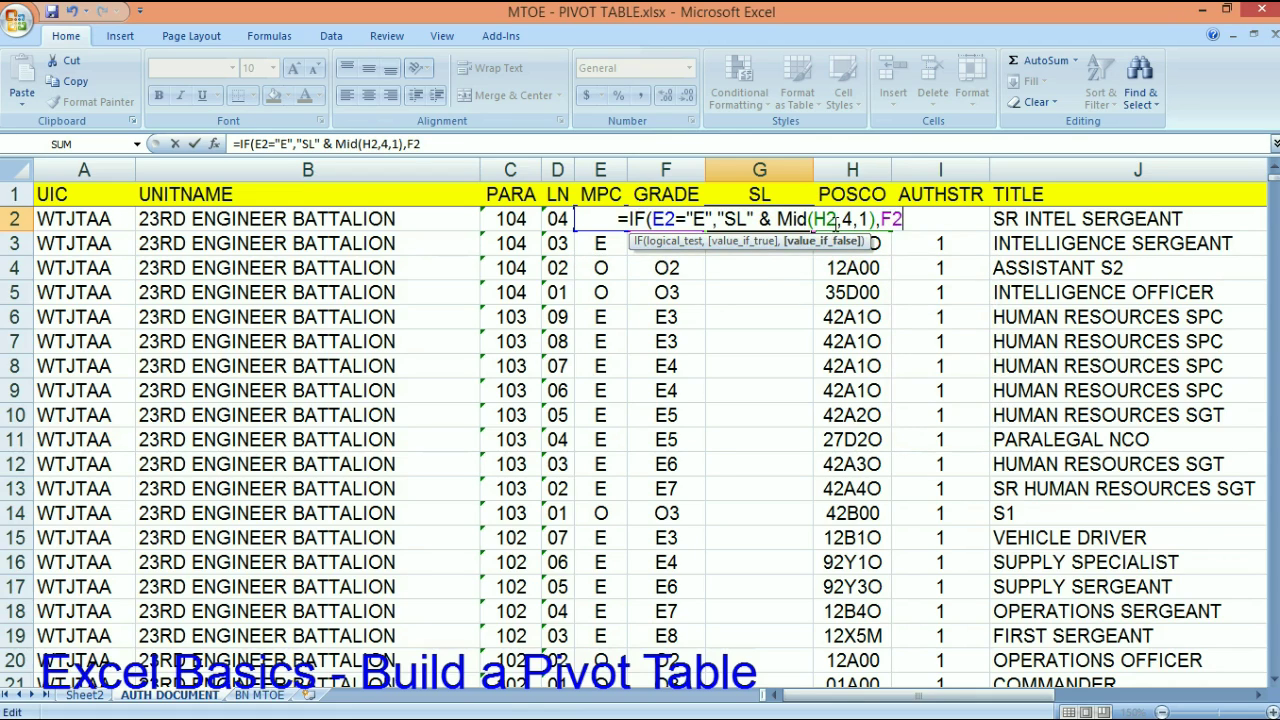
text())
key(Return)
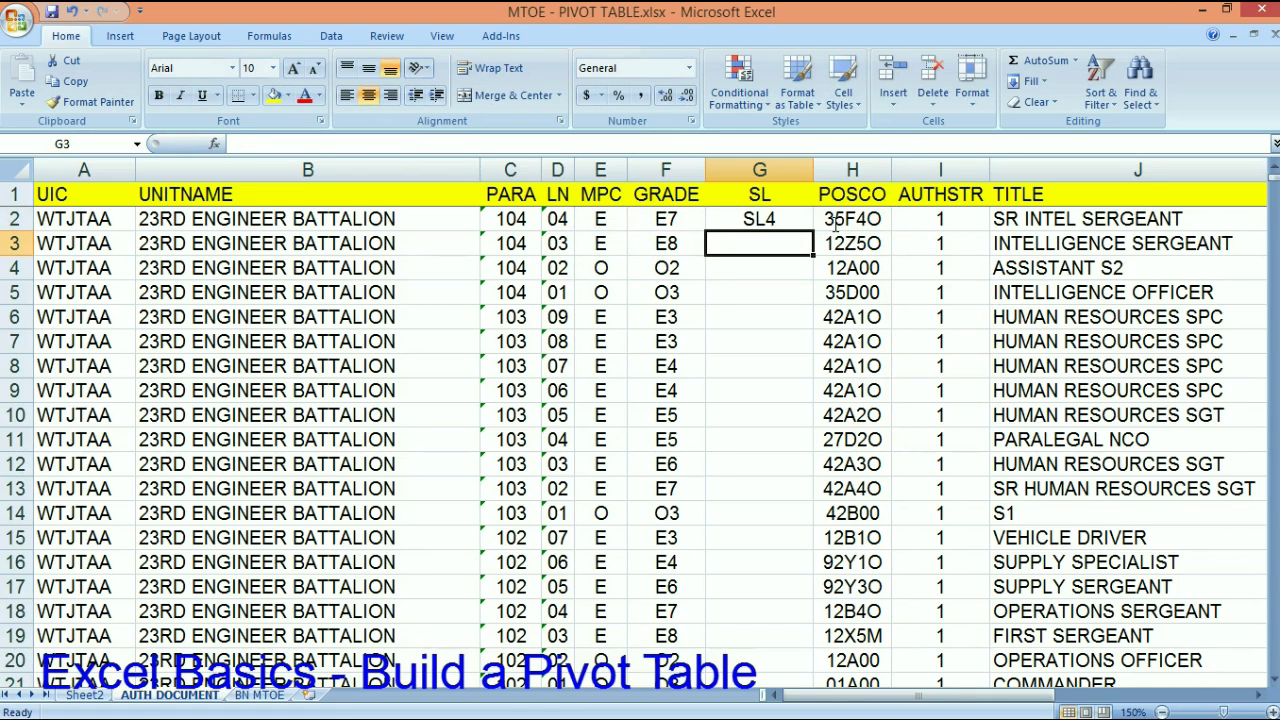
Fill the G2 formula down the whole SL column and save the workbook.
click(780, 214)
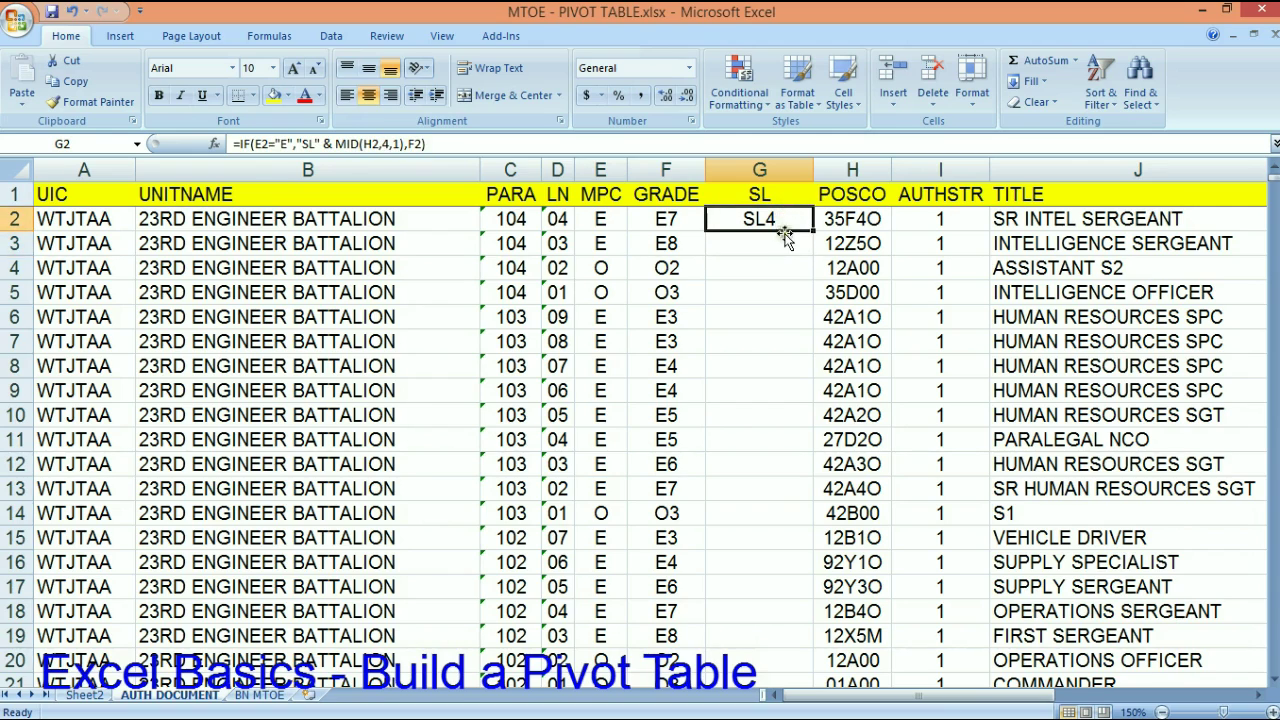
drag(815, 230, 820, 252)
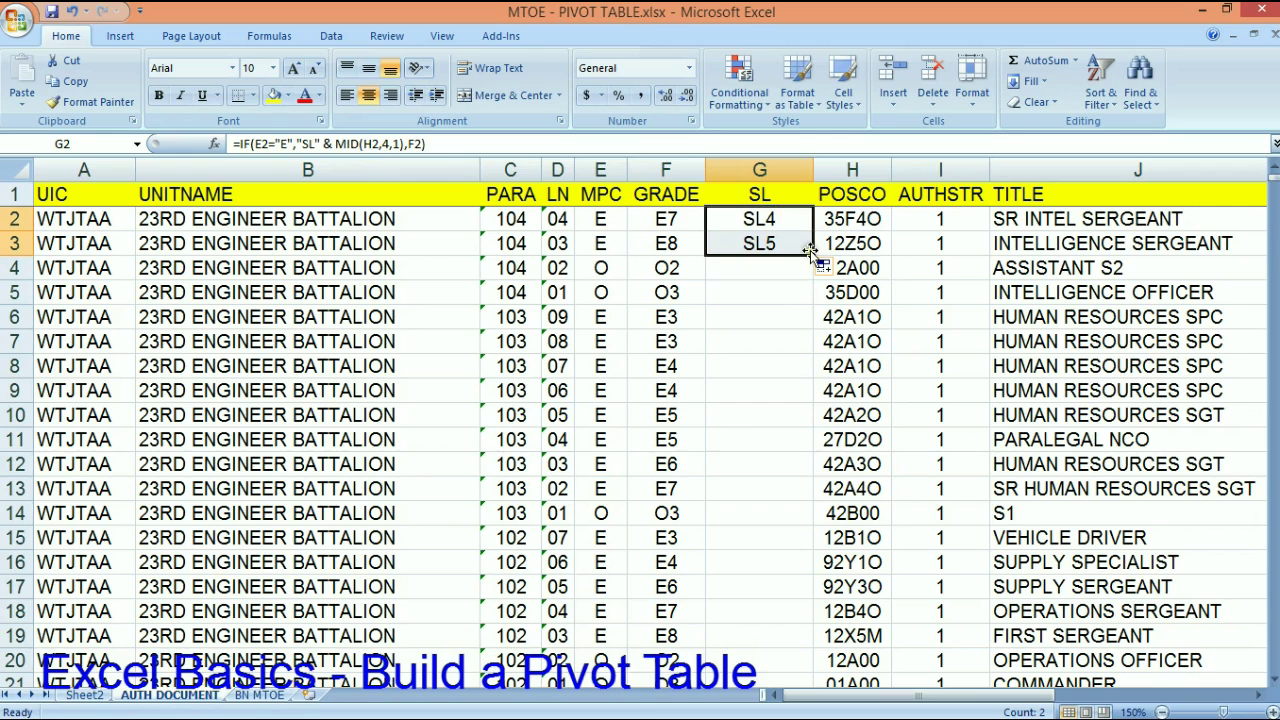
drag(814, 256, 811, 321)
double_click(811, 328)
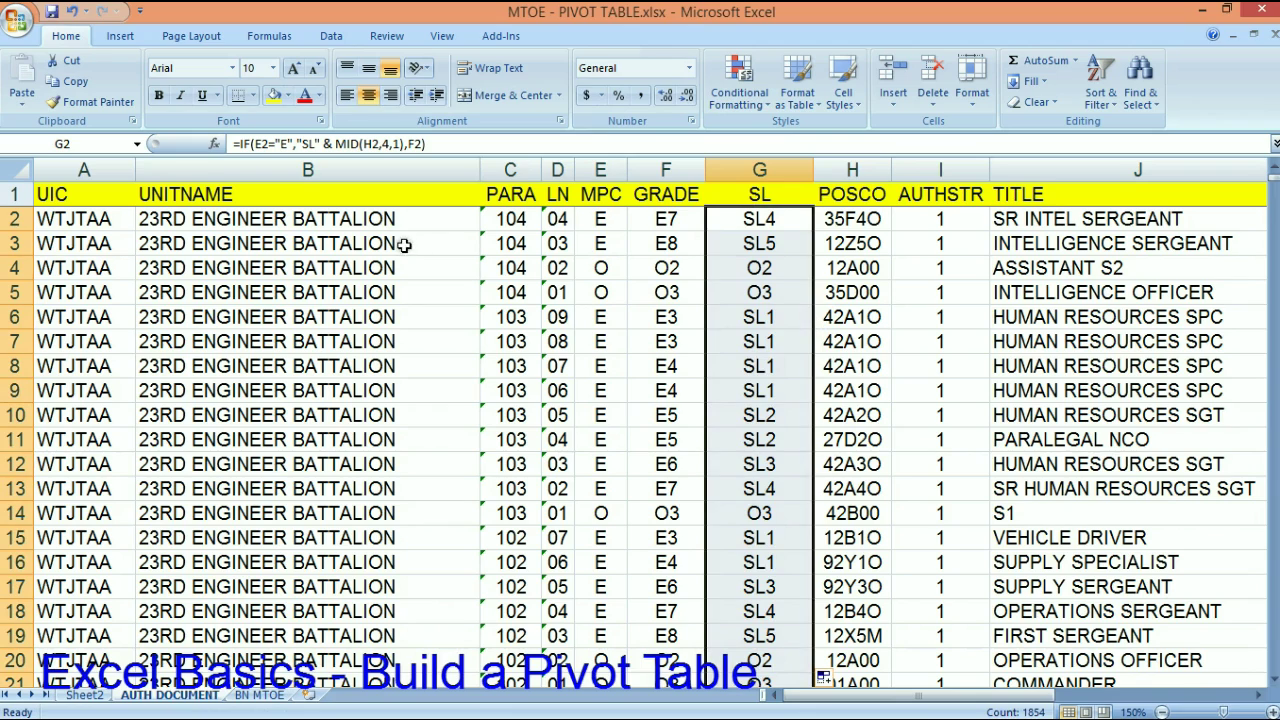
click(52, 12)
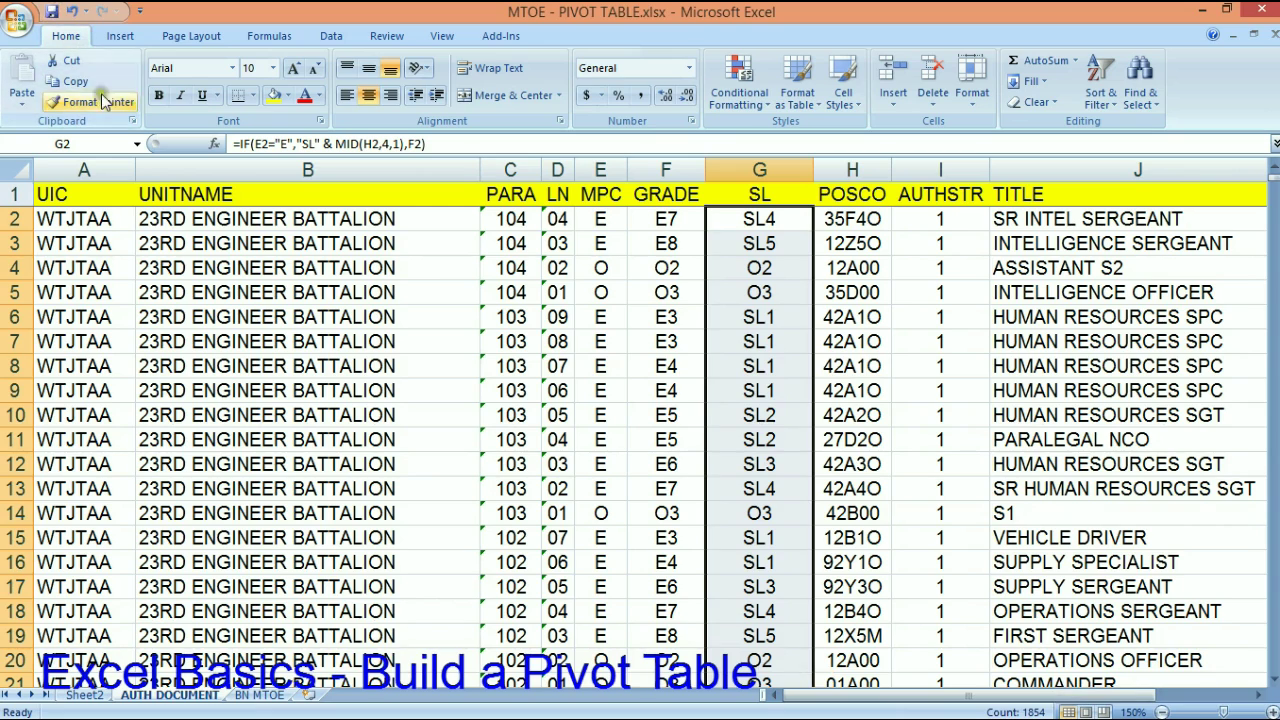
Refresh the PivotTable on Sheet2 with the updated AUTH DOCUMENT data.
click(331, 36)
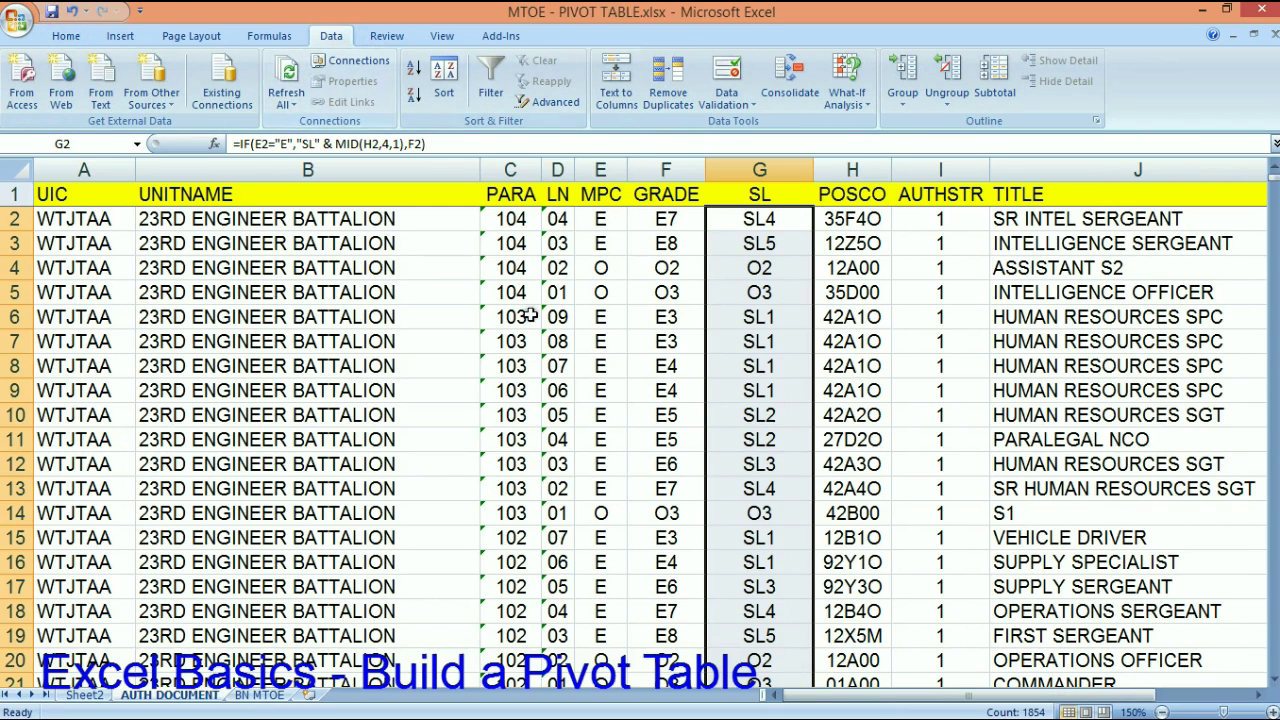
click(102, 695)
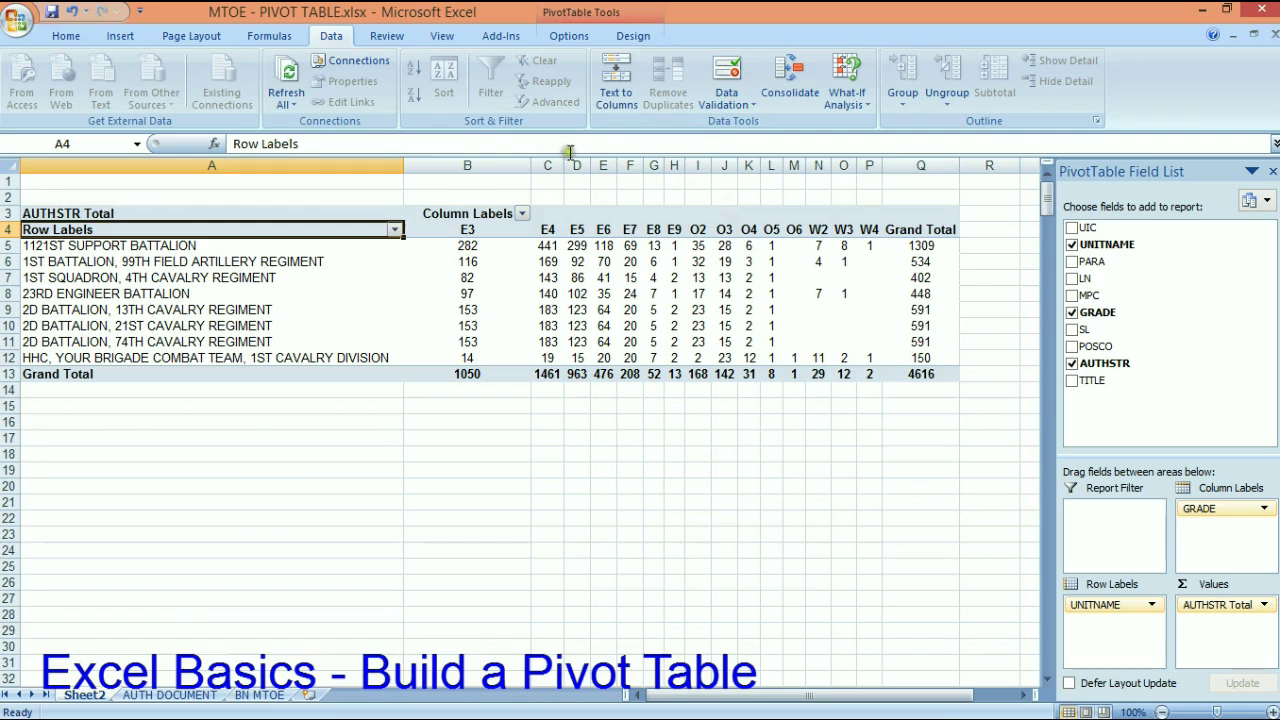
click(285, 80)
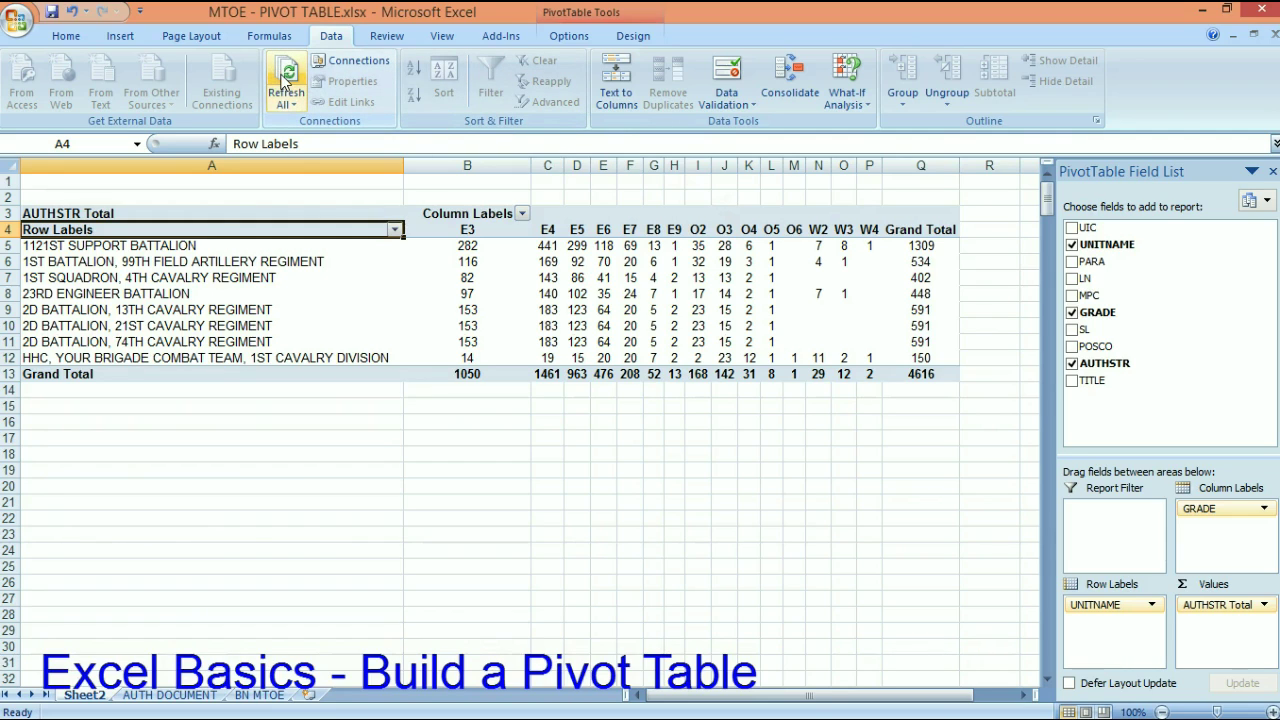
Replace GRADE with SL as the PivotTable's column field, keeping UNITNAME in the rows.
click(1088, 330)
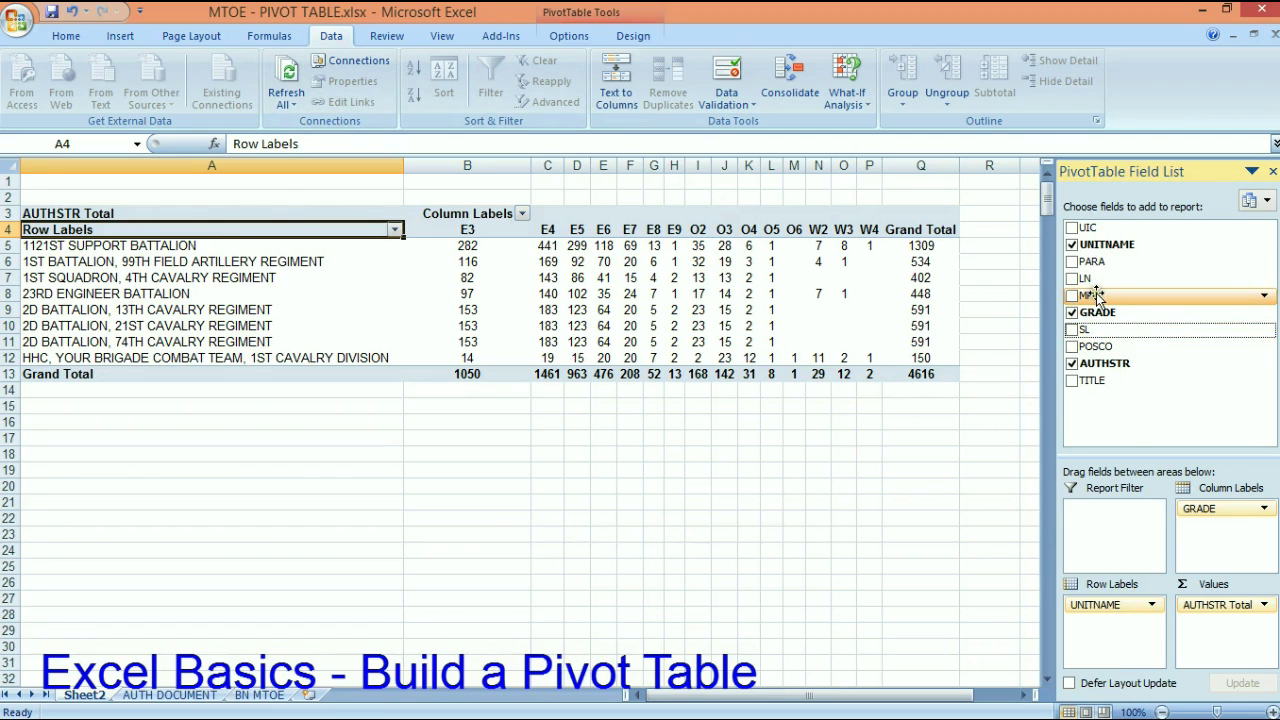
click(1097, 295)
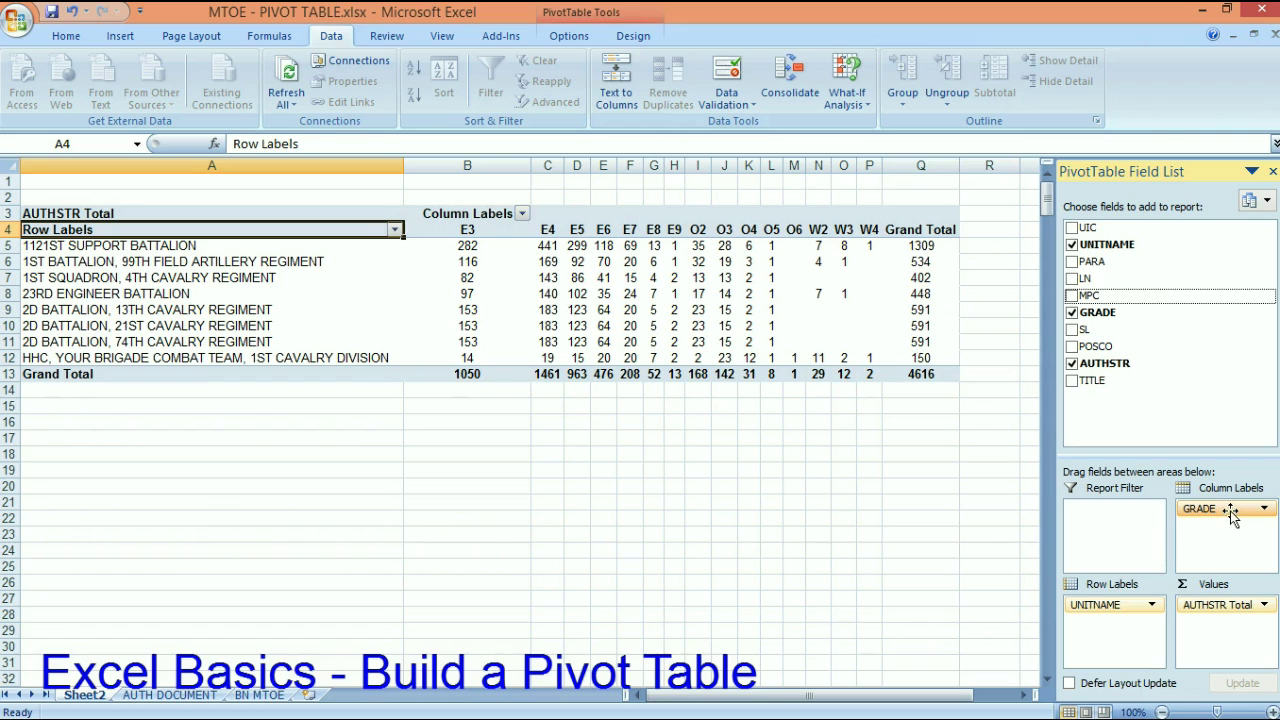
drag(1230, 513, 925, 497)
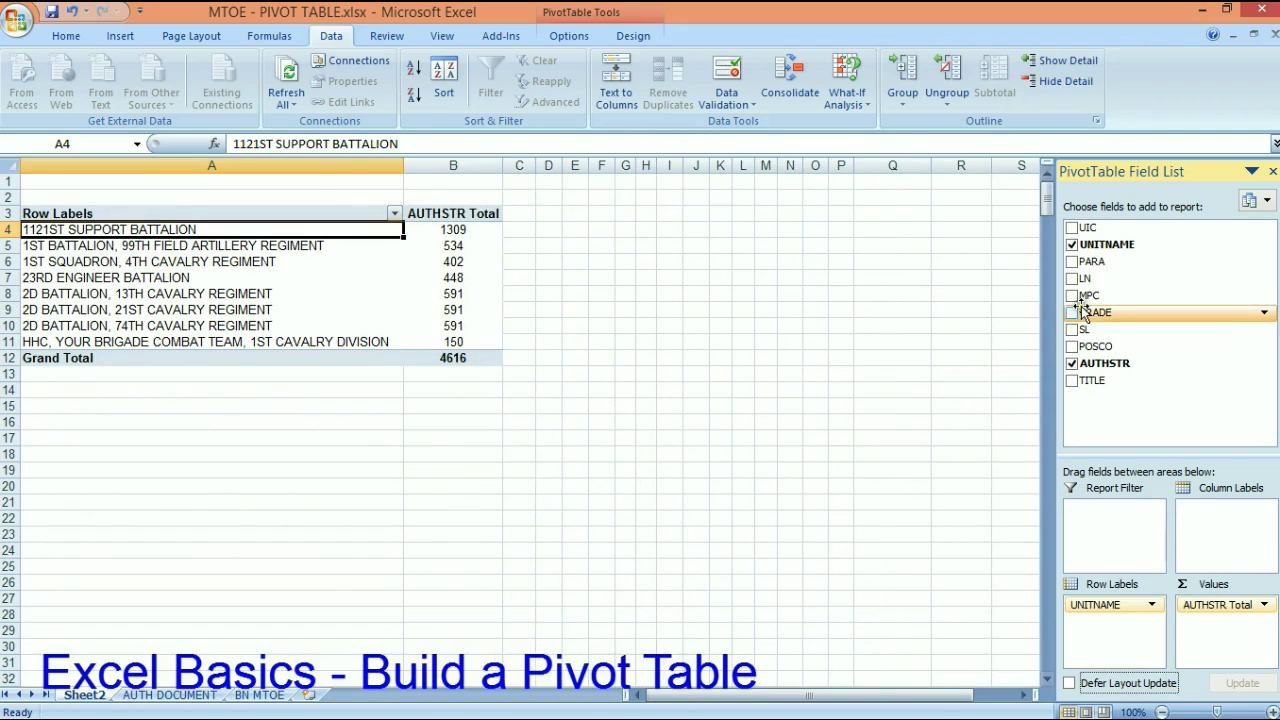
drag(1090, 328, 1208, 526)
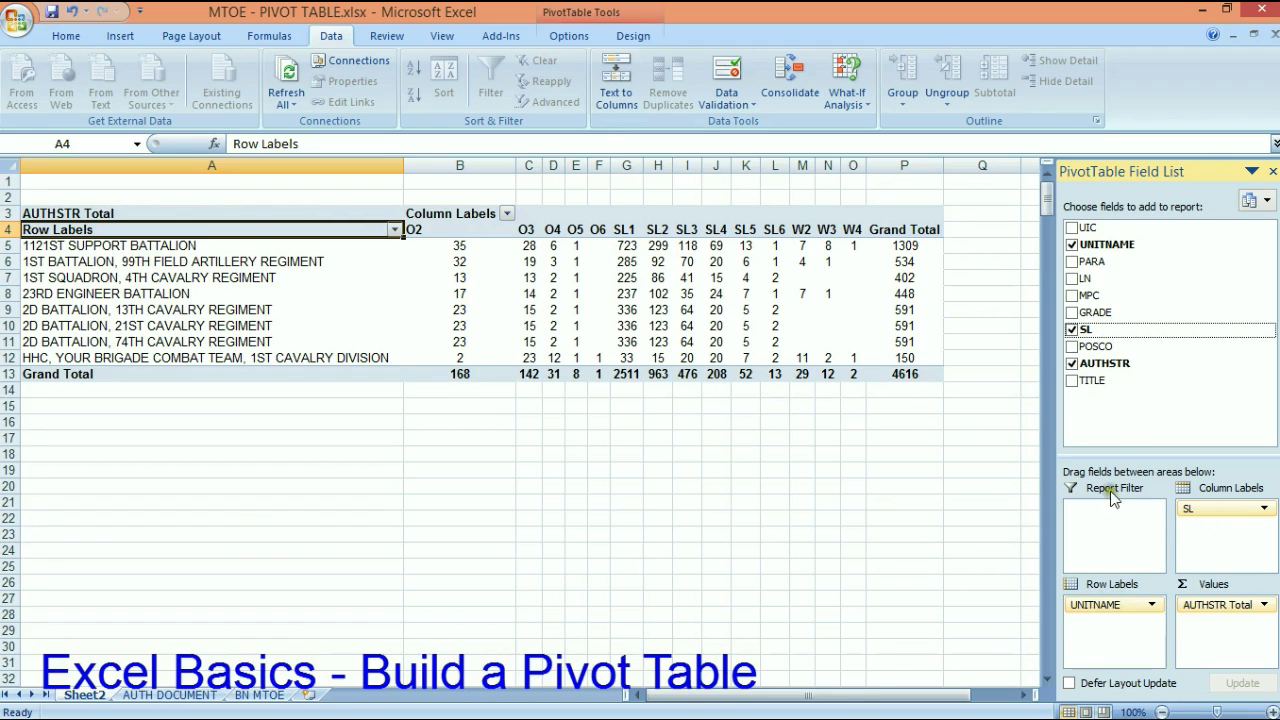
Replace SL with MPC as the PivotTable's column field and narrow column B to fit its numbers.
click(1098, 297)
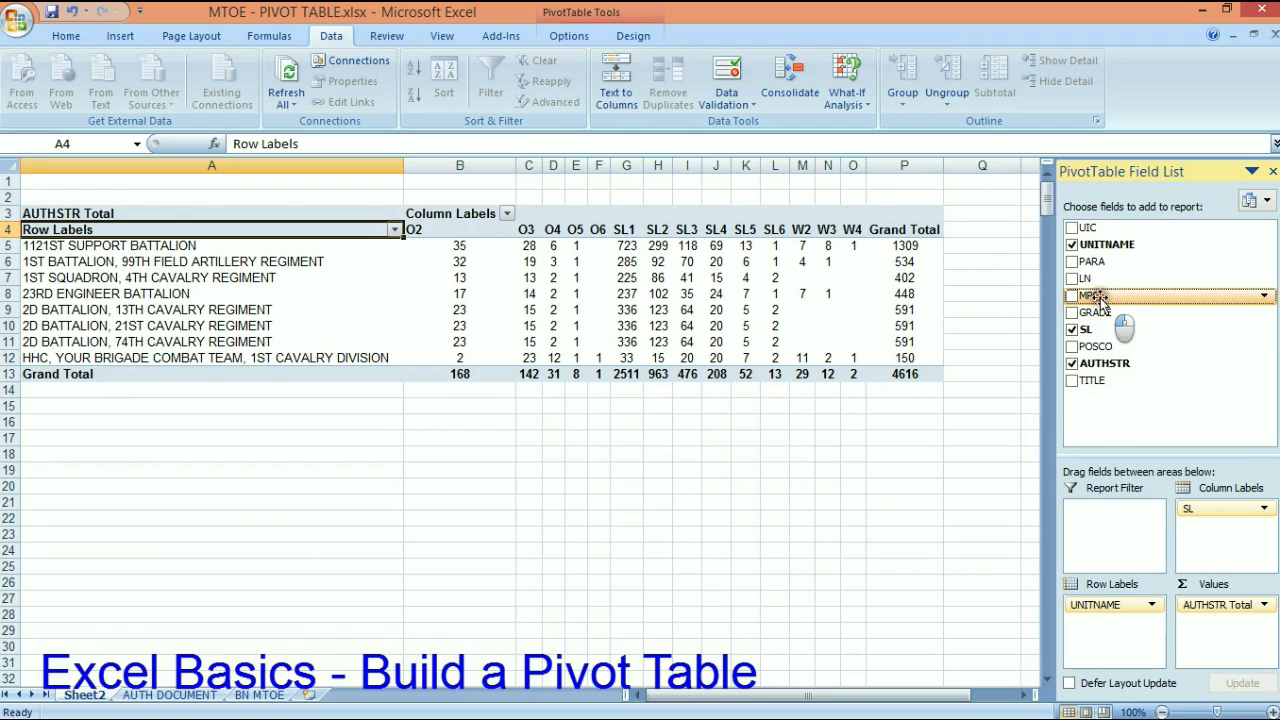
drag(1098, 297, 846, 484)
click(1207, 510)
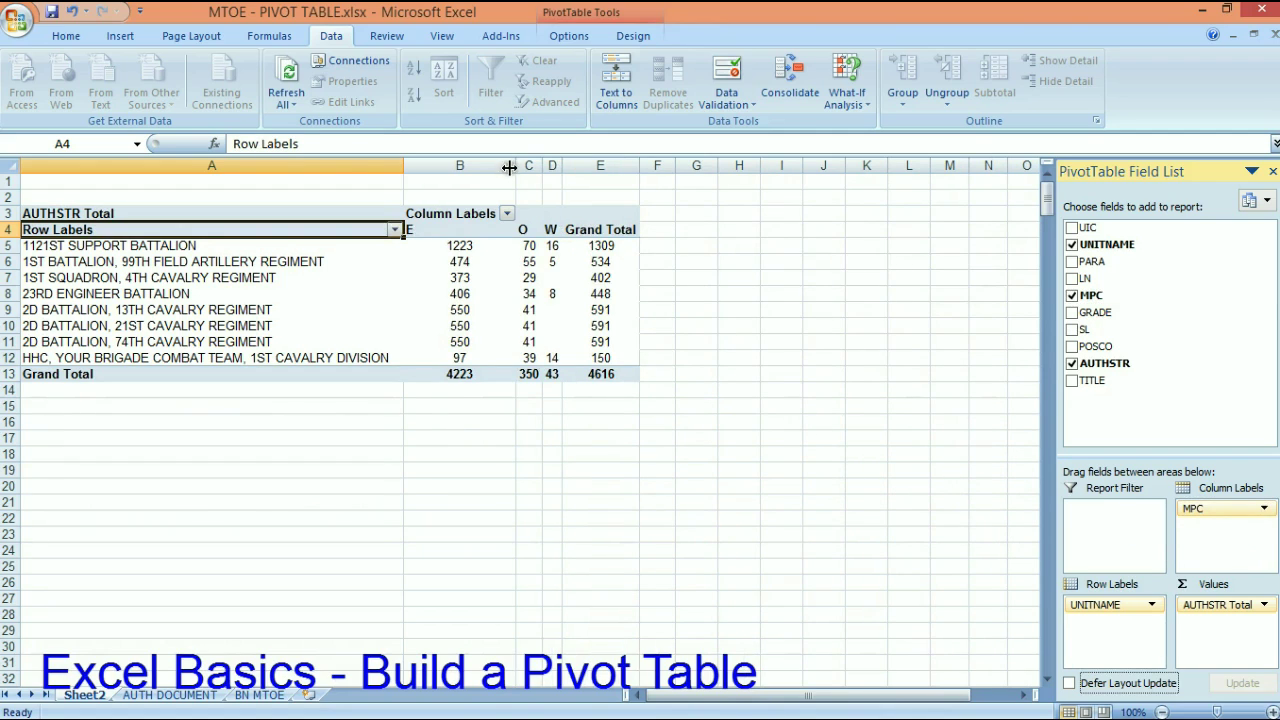
drag(511, 166, 437, 164)
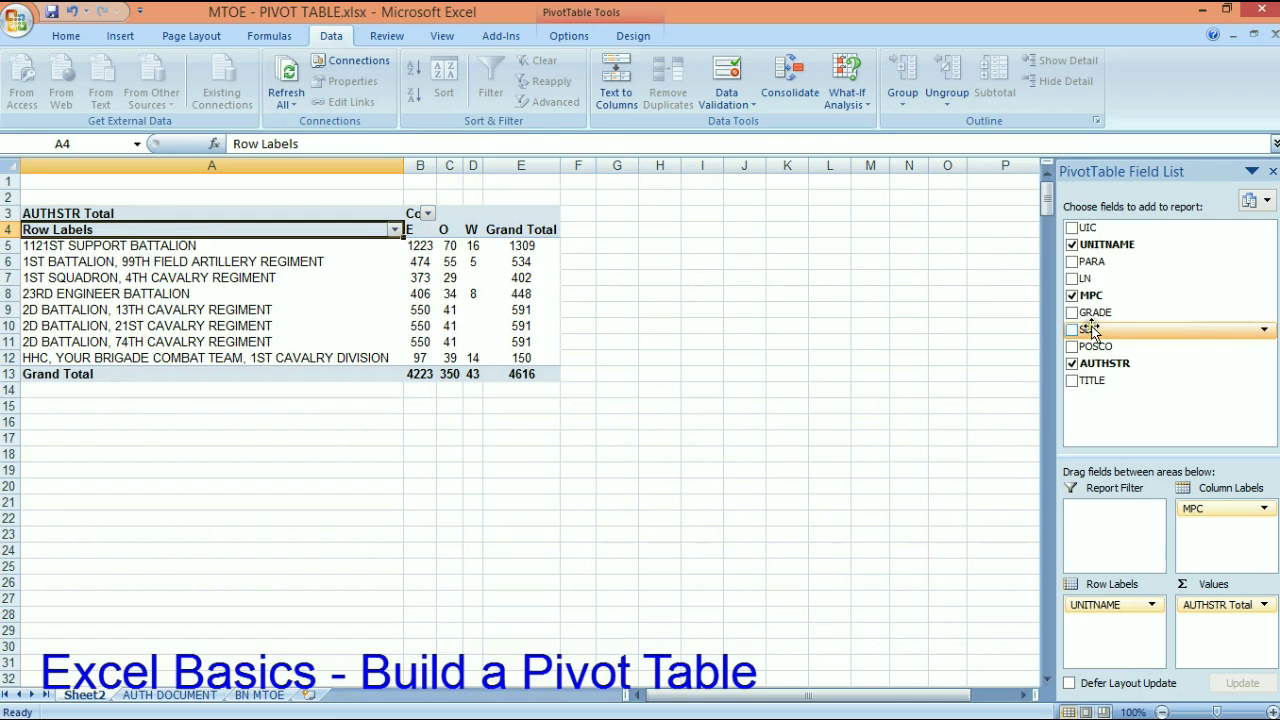
Replace UNITNAME with POSCO in the row labels, remove MPC from the columns, and look through the POSCO list.
drag(1107, 350, 1098, 632)
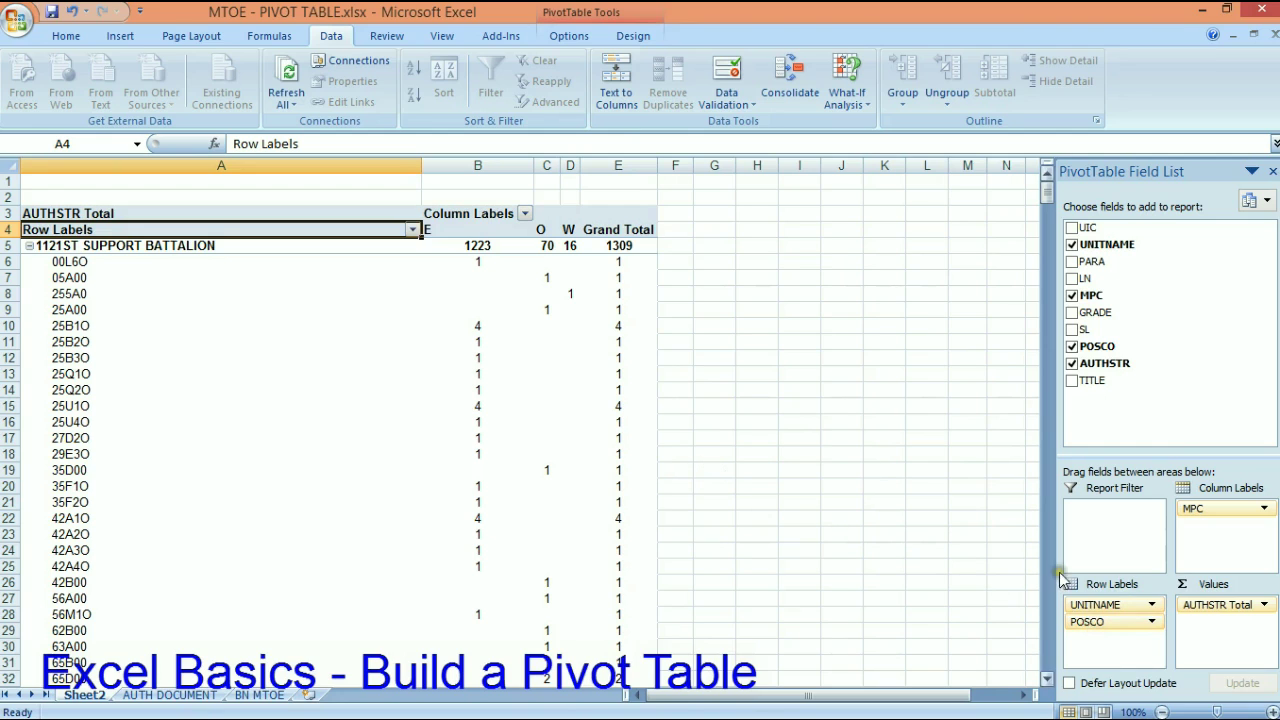
drag(1090, 607, 880, 566)
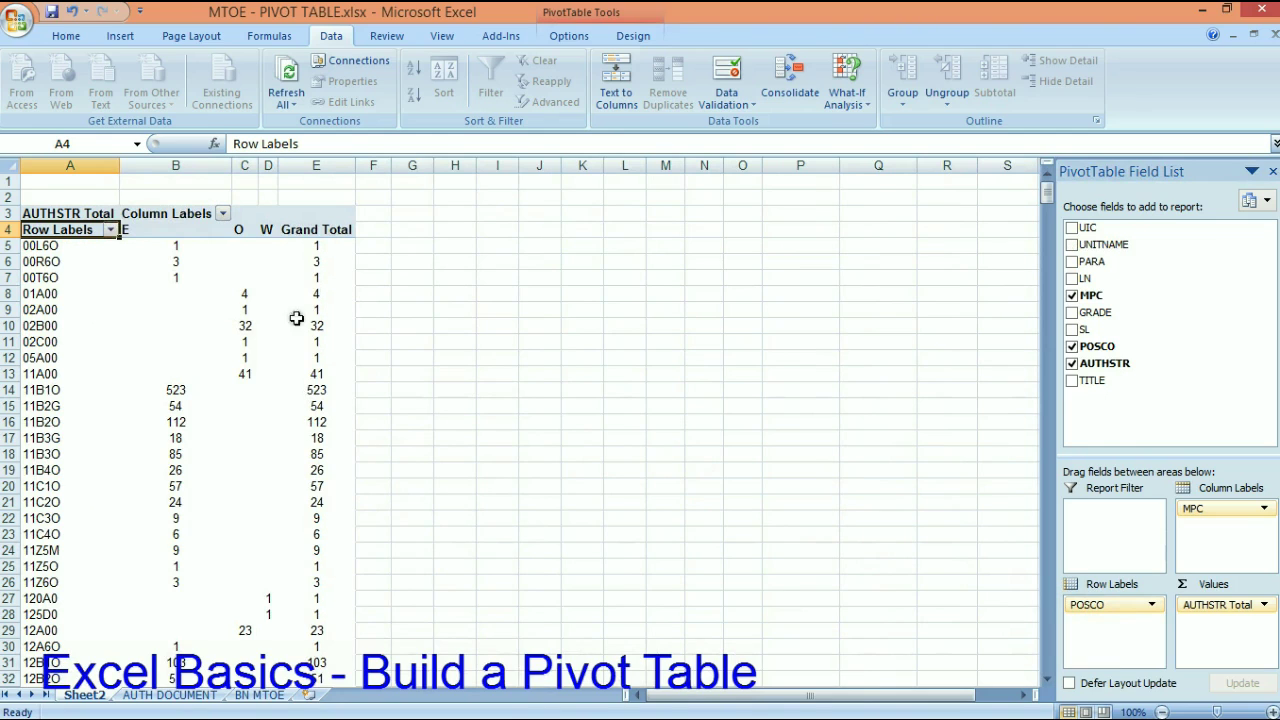
drag(1205, 508, 800, 413)
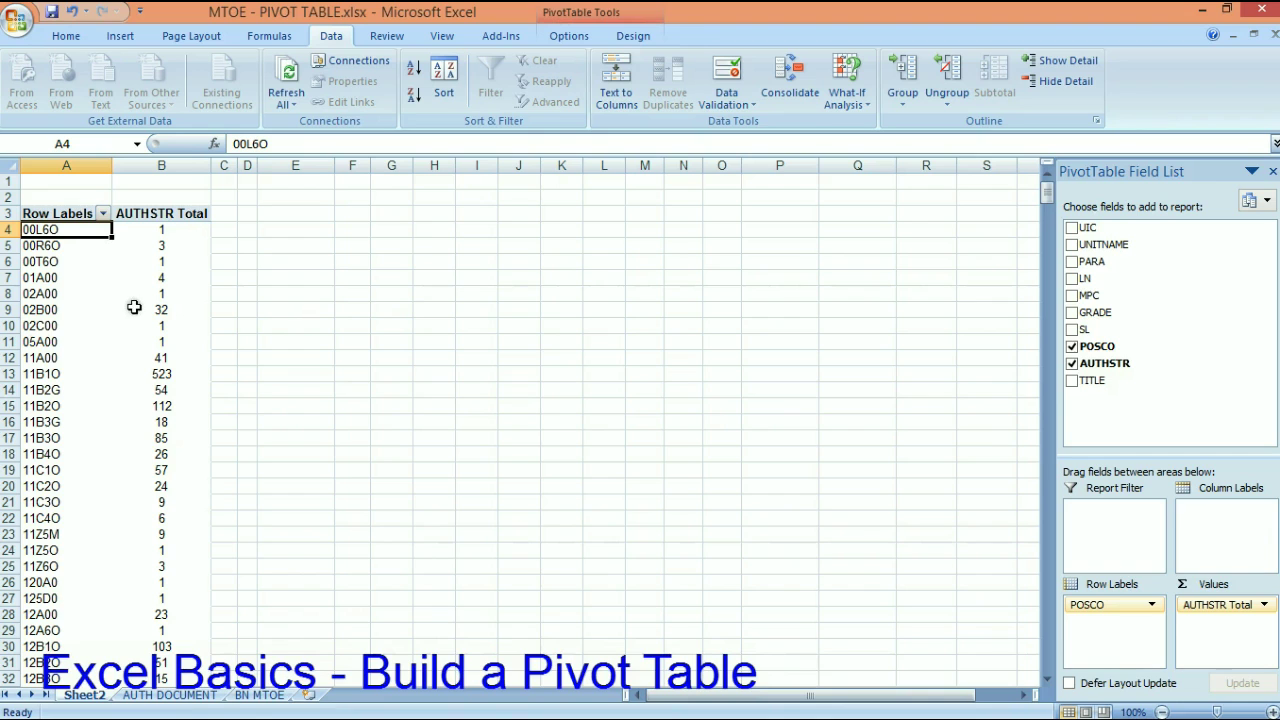
scroll(137, 295, down, 4)
scroll(137, 293, up, 4)
scroll(211, 293, down, 11)
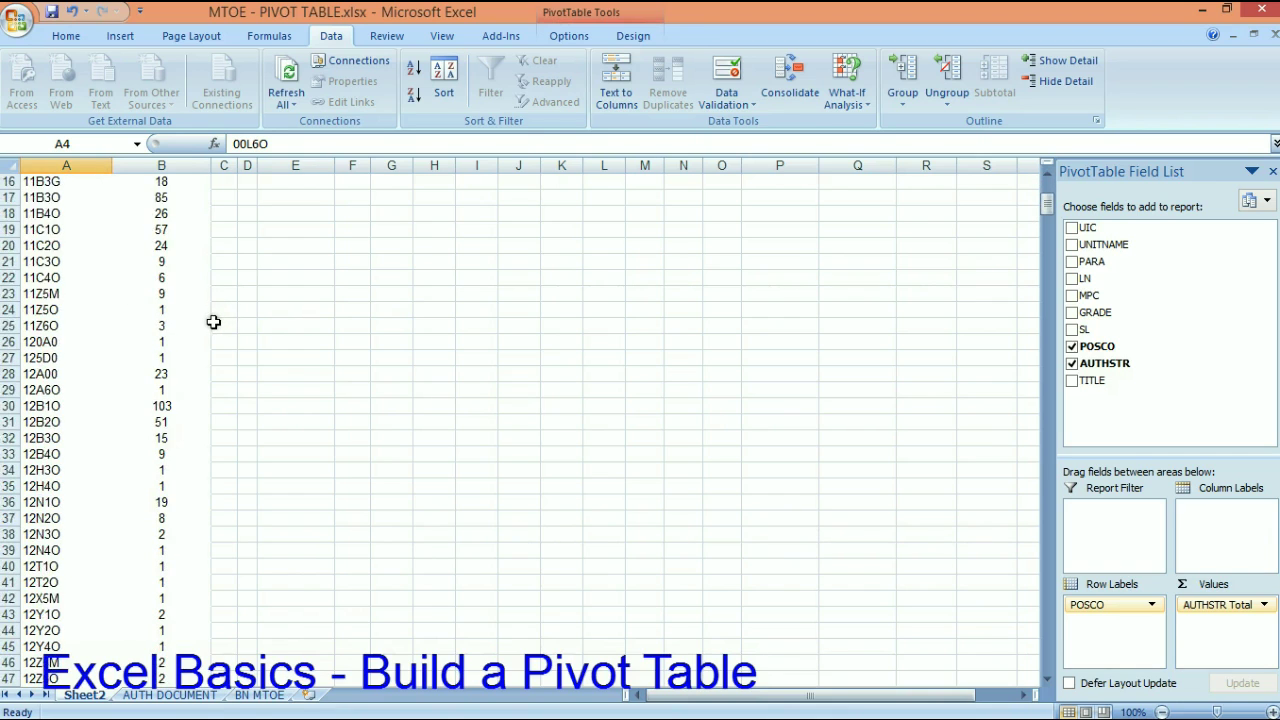
scroll(213, 321, up, 5)
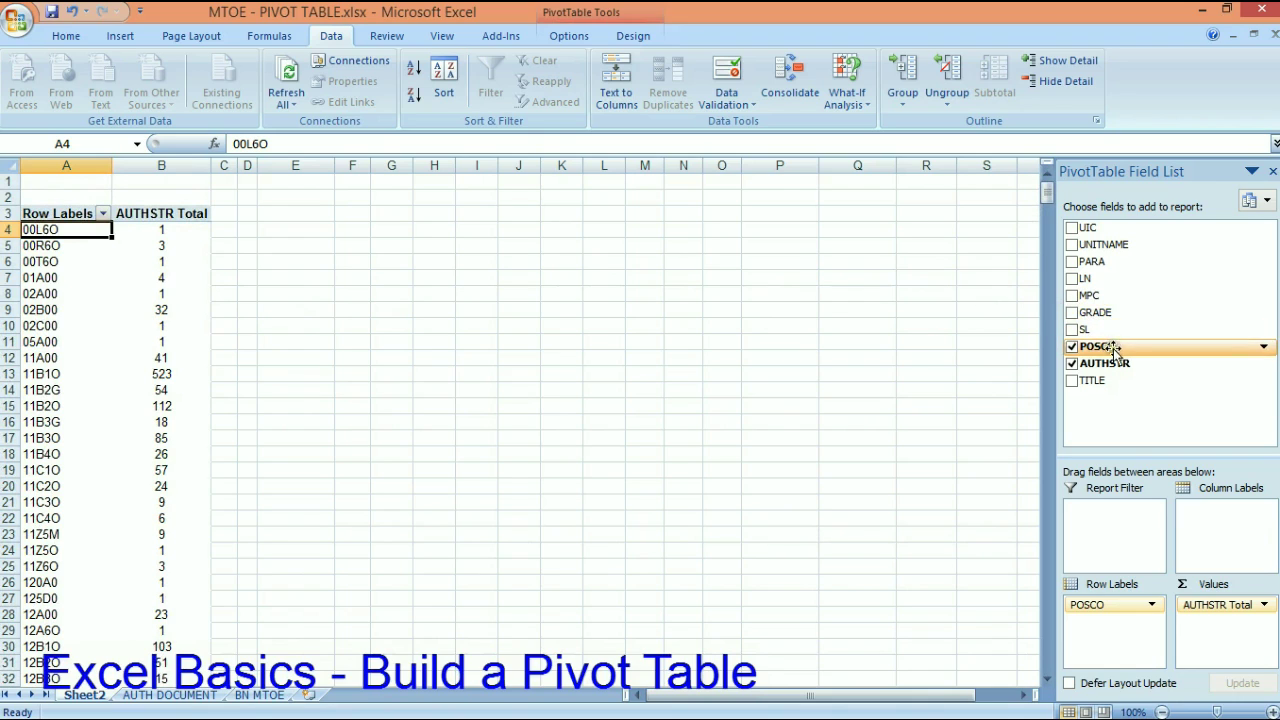
Put UNITNAME back in the row labels in place of POSCO and add GRADE as the column field.
drag(1104, 244, 928, 545)
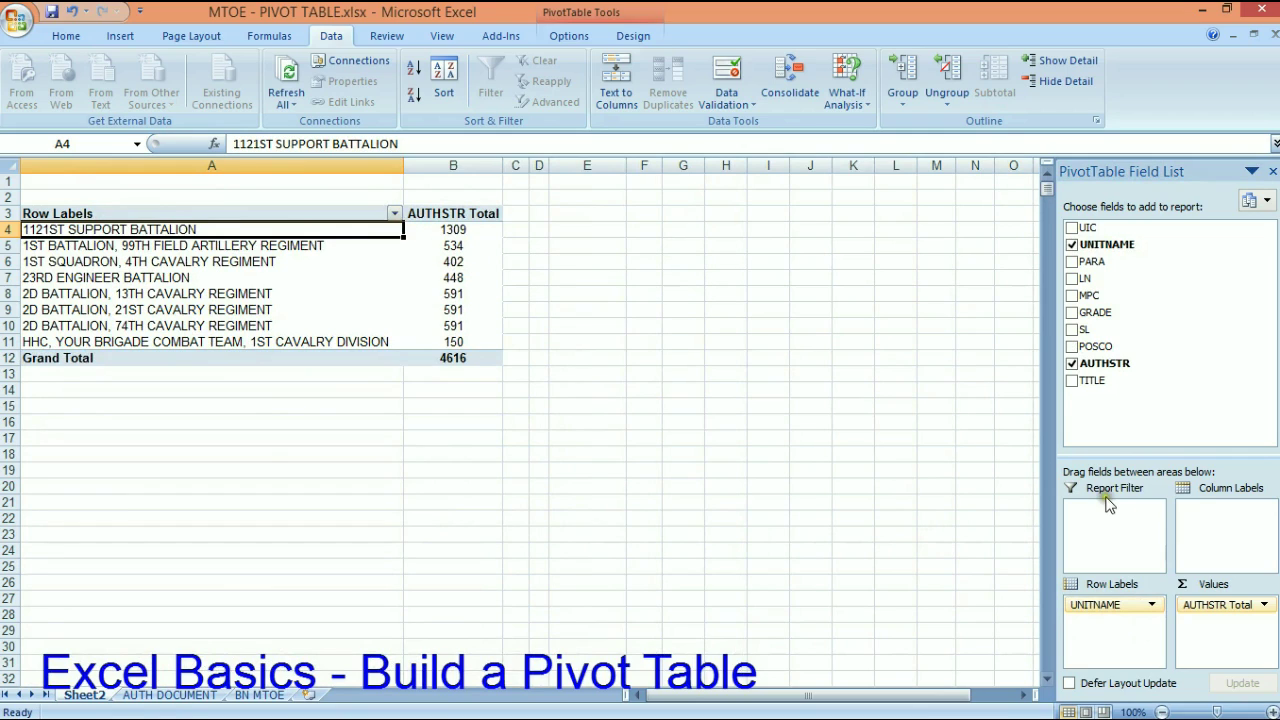
drag(1095, 312, 1210, 527)
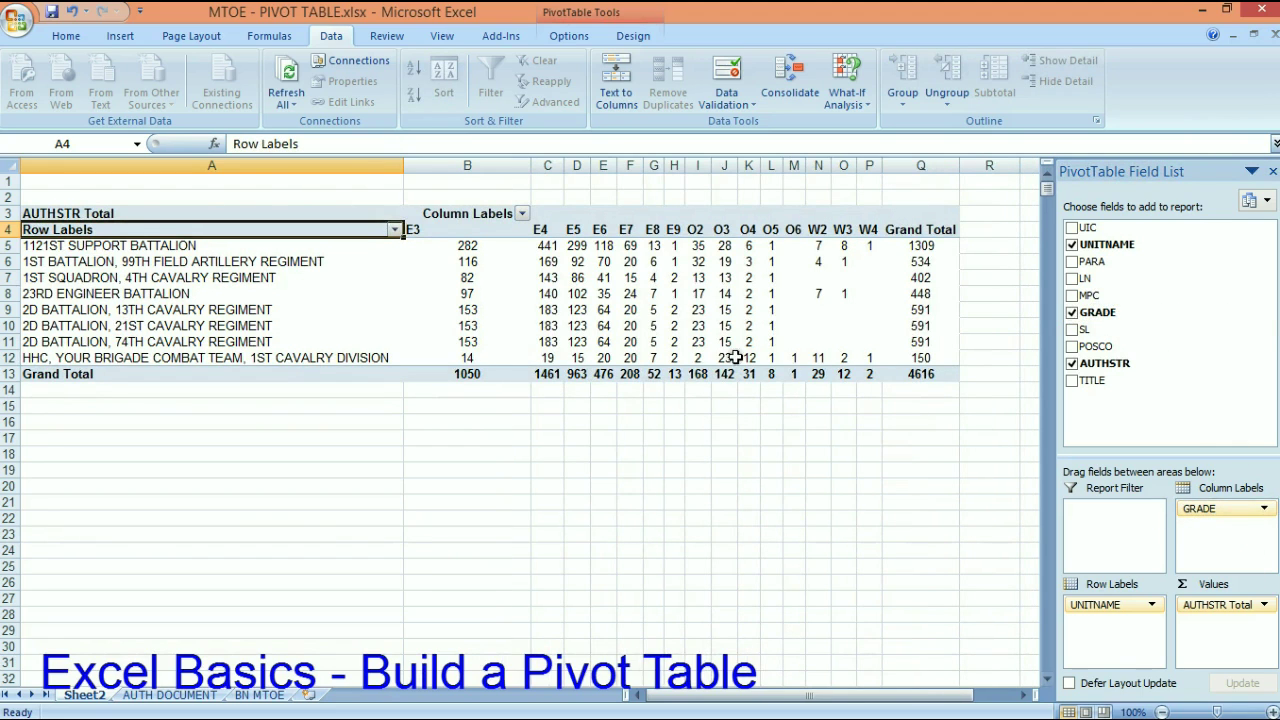
Swap the GRADE column field for SL and narrow column B to fit the O2 numbers.
drag(1238, 508, 880, 467)
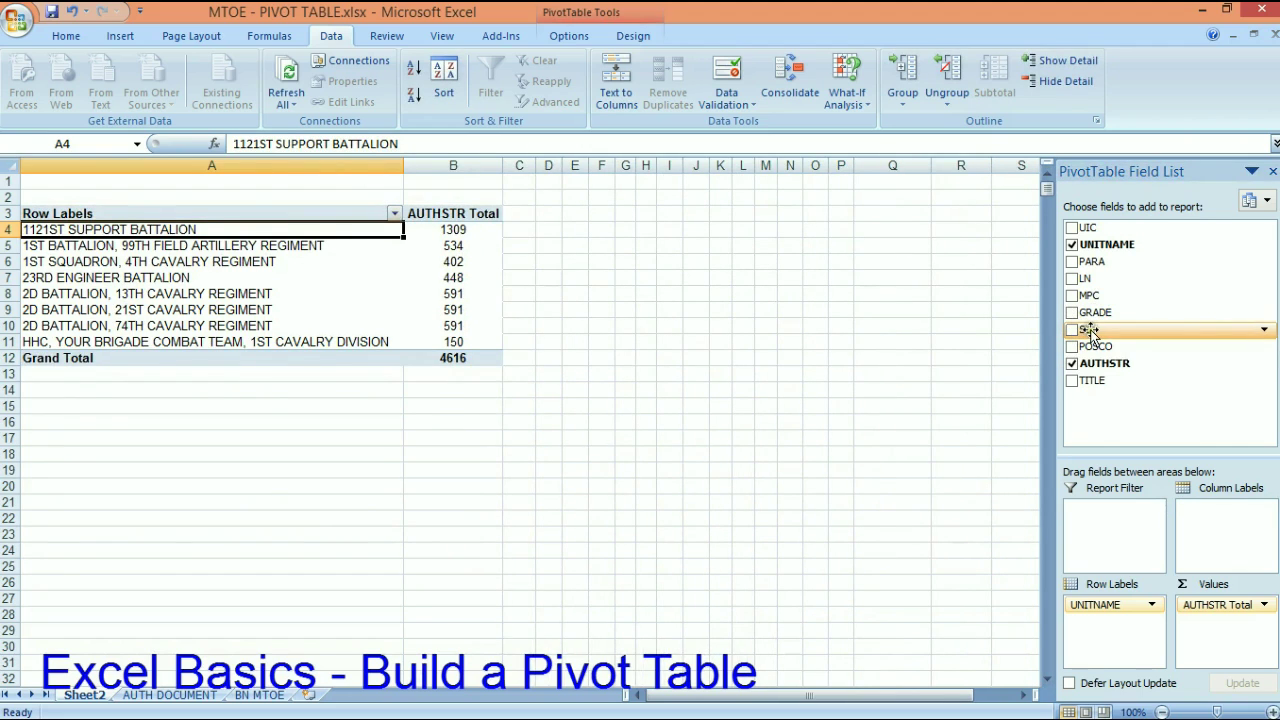
drag(1086, 329, 1190, 522)
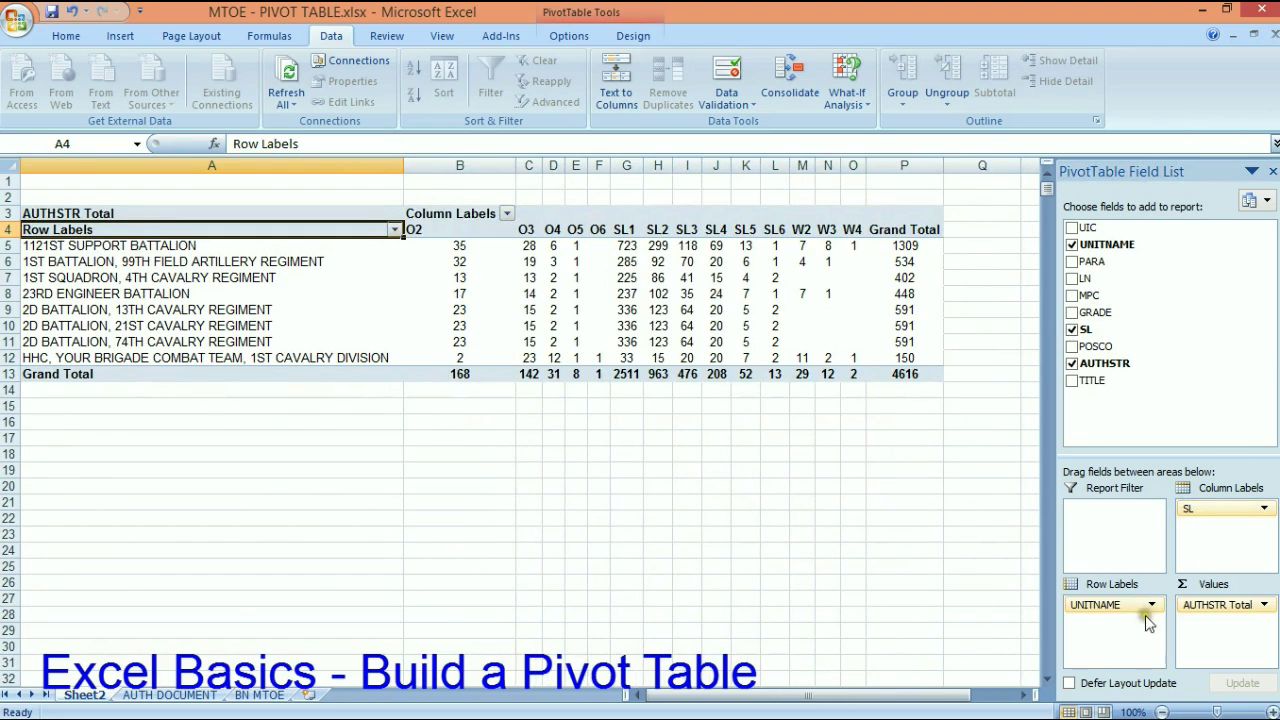
drag(516, 165, 445, 165)
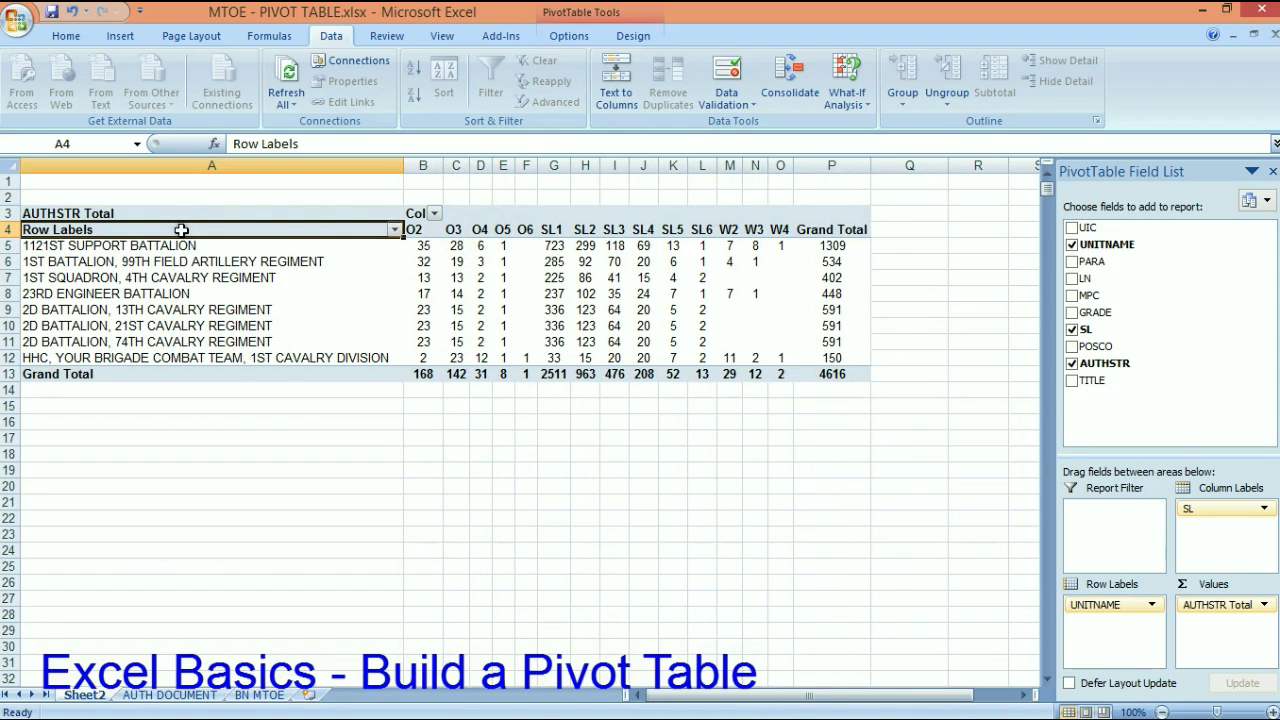
Copy the PivotTable range A4:P13, from the Row Labels header through the grand total, and add a new worksheet.
drag(187, 227, 829, 372)
right_click(405, 305)
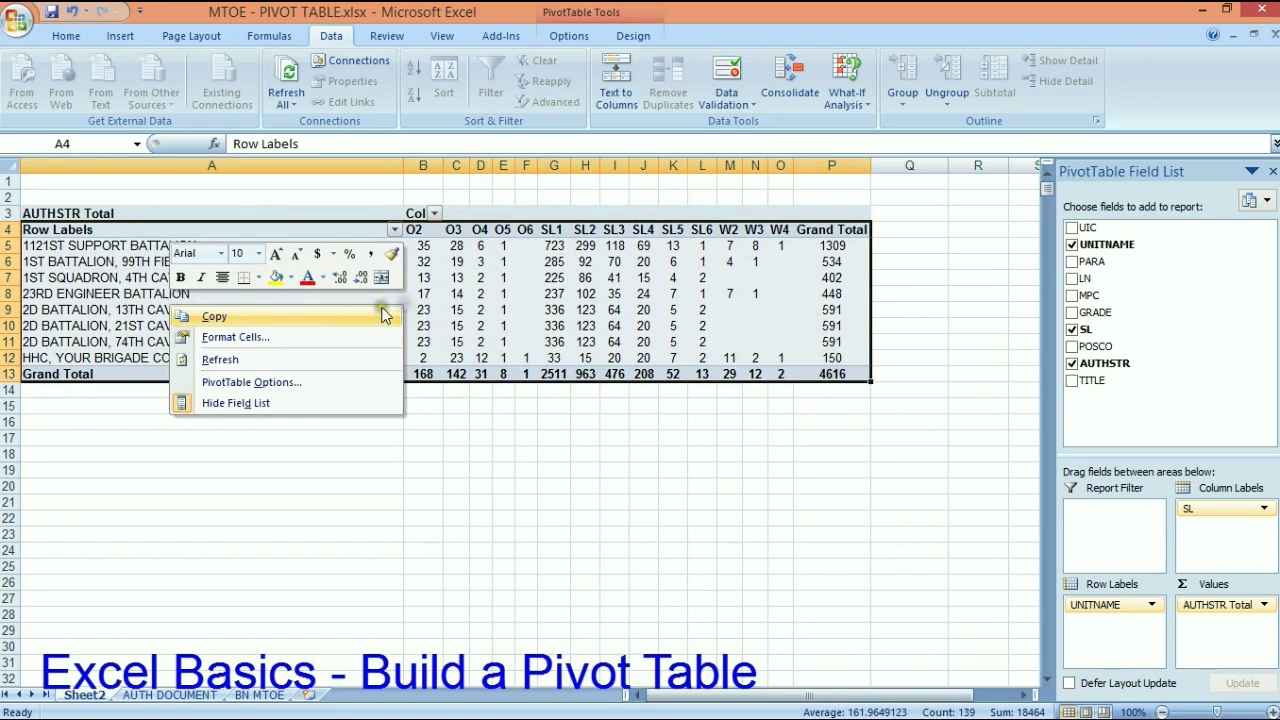
click(358, 317)
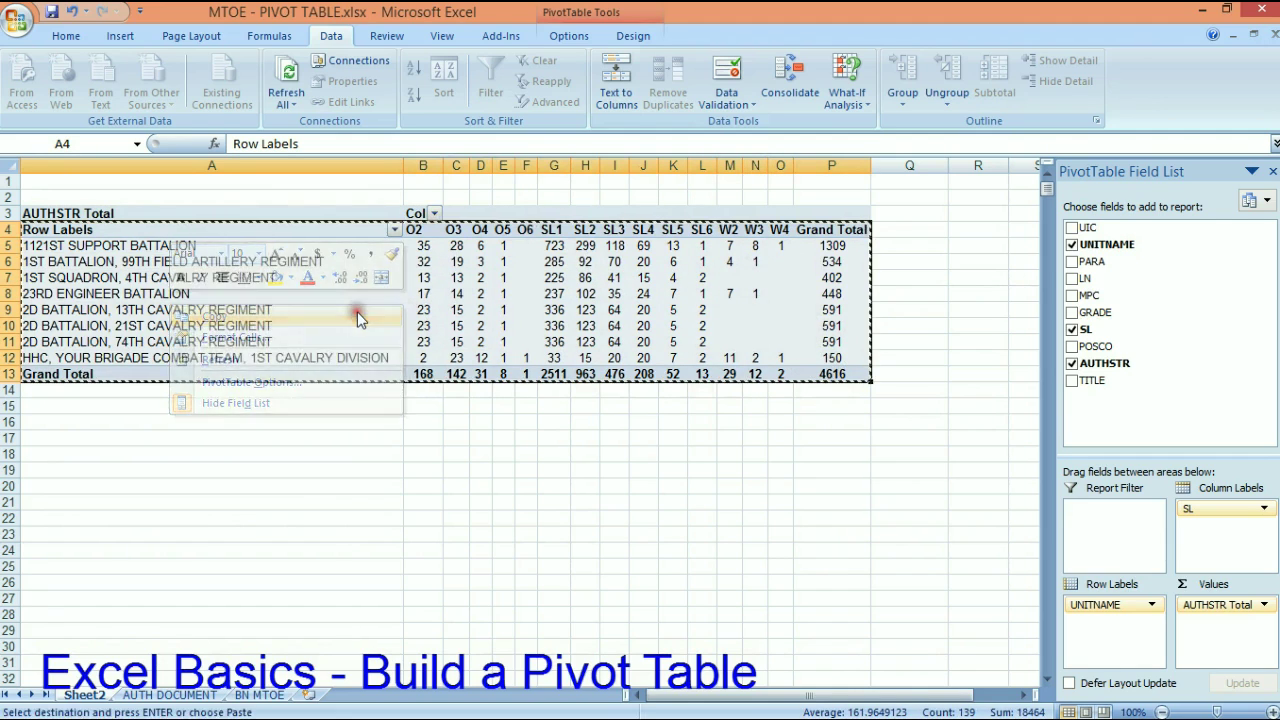
click(310, 693)
Paste the copied range as values only at E4 of the new sheet and autofit all column widths.
right_click(283, 232)
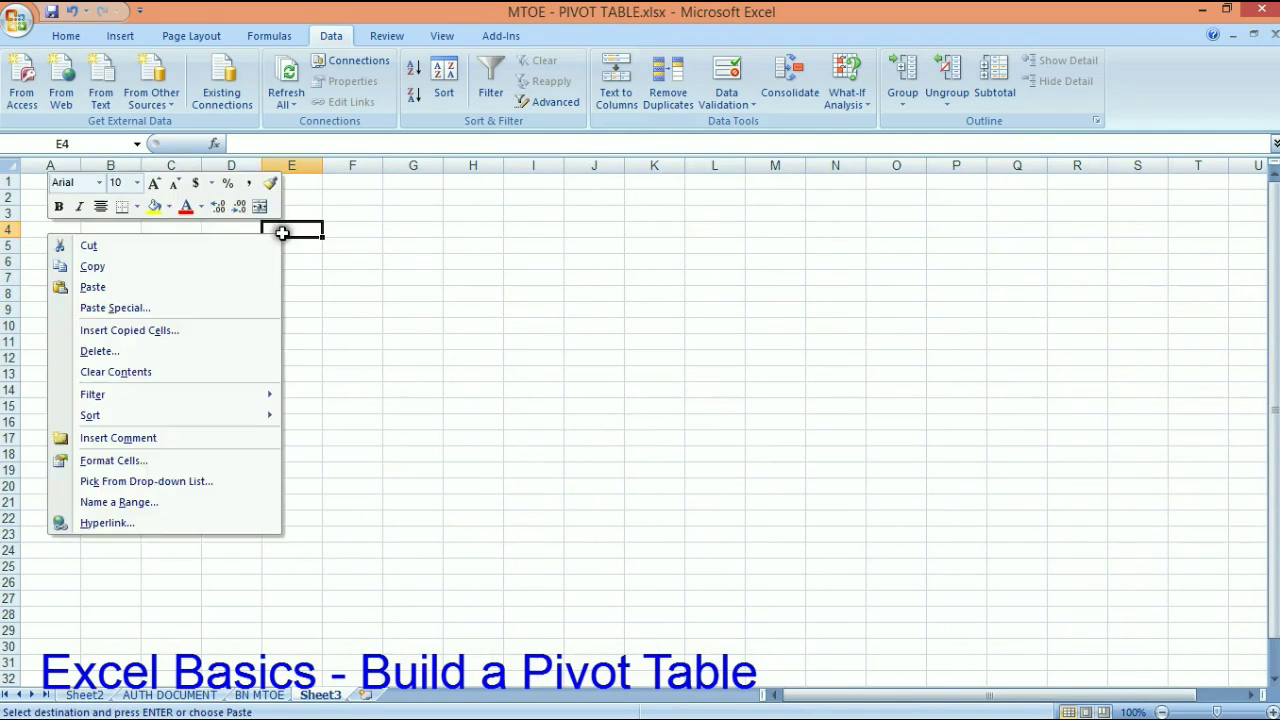
click(252, 307)
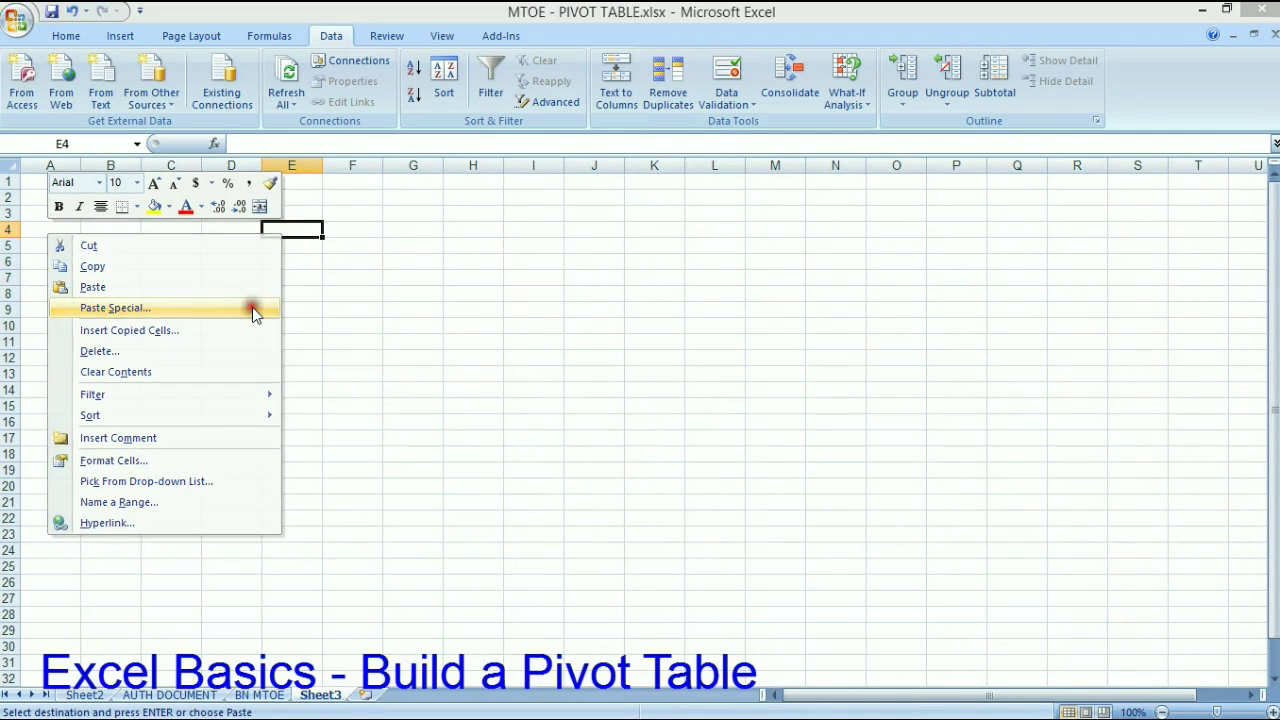
click(127, 235)
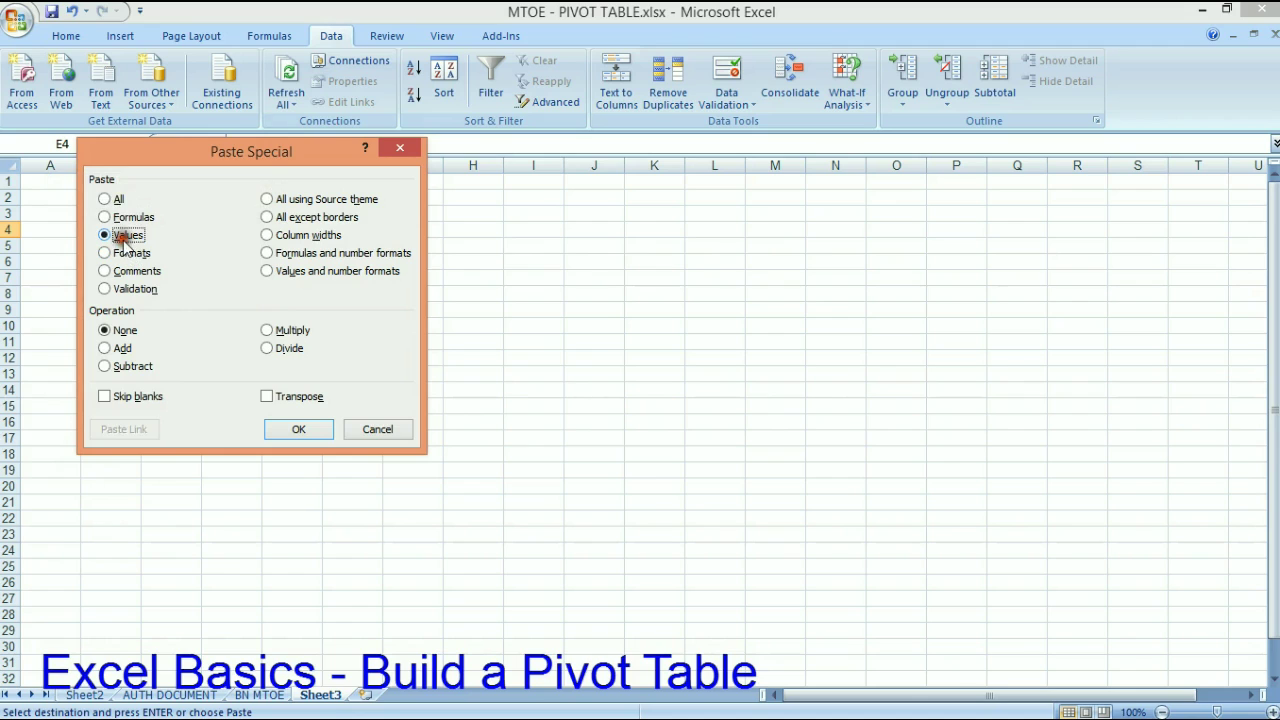
click(298, 429)
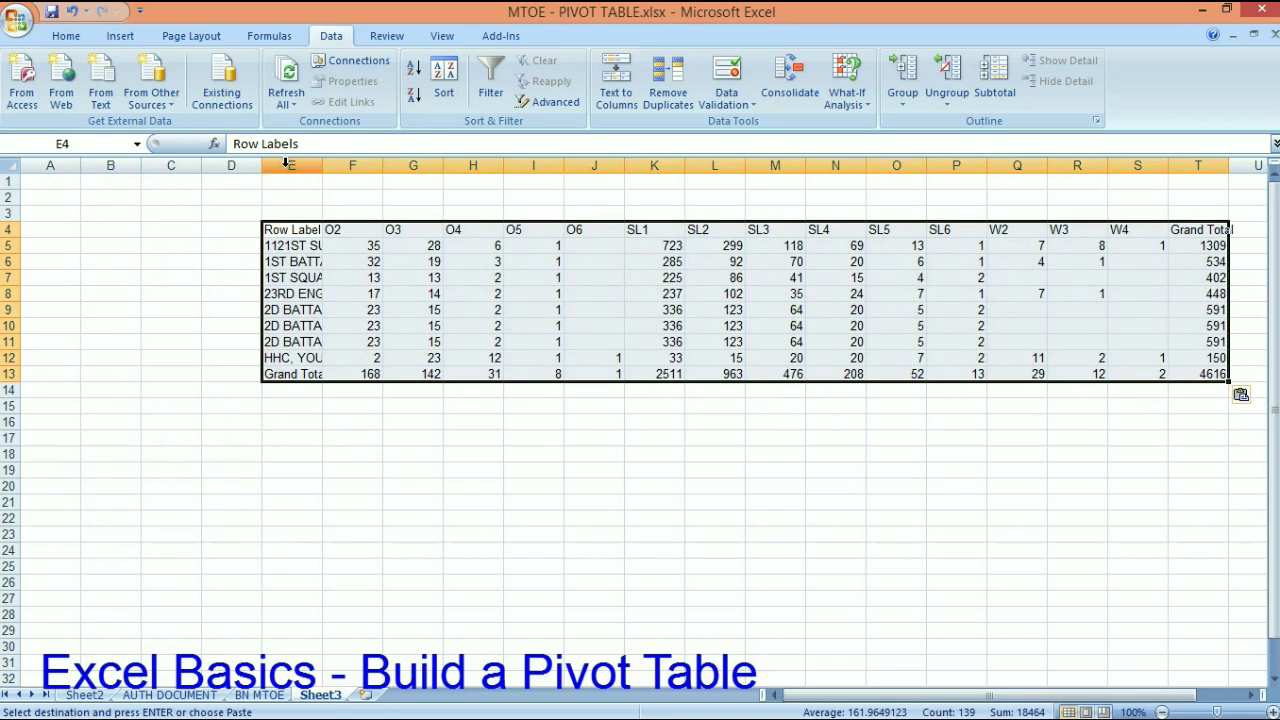
key(ctrl+Home)
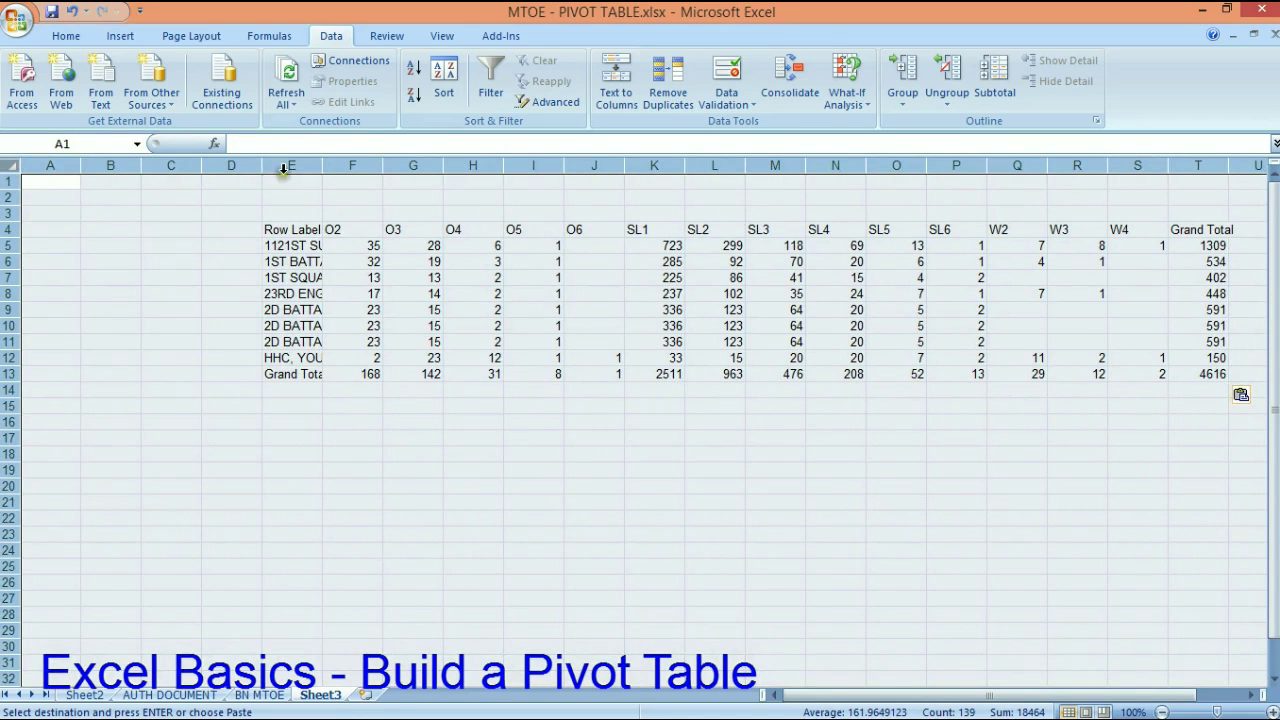
double_click(321, 165)
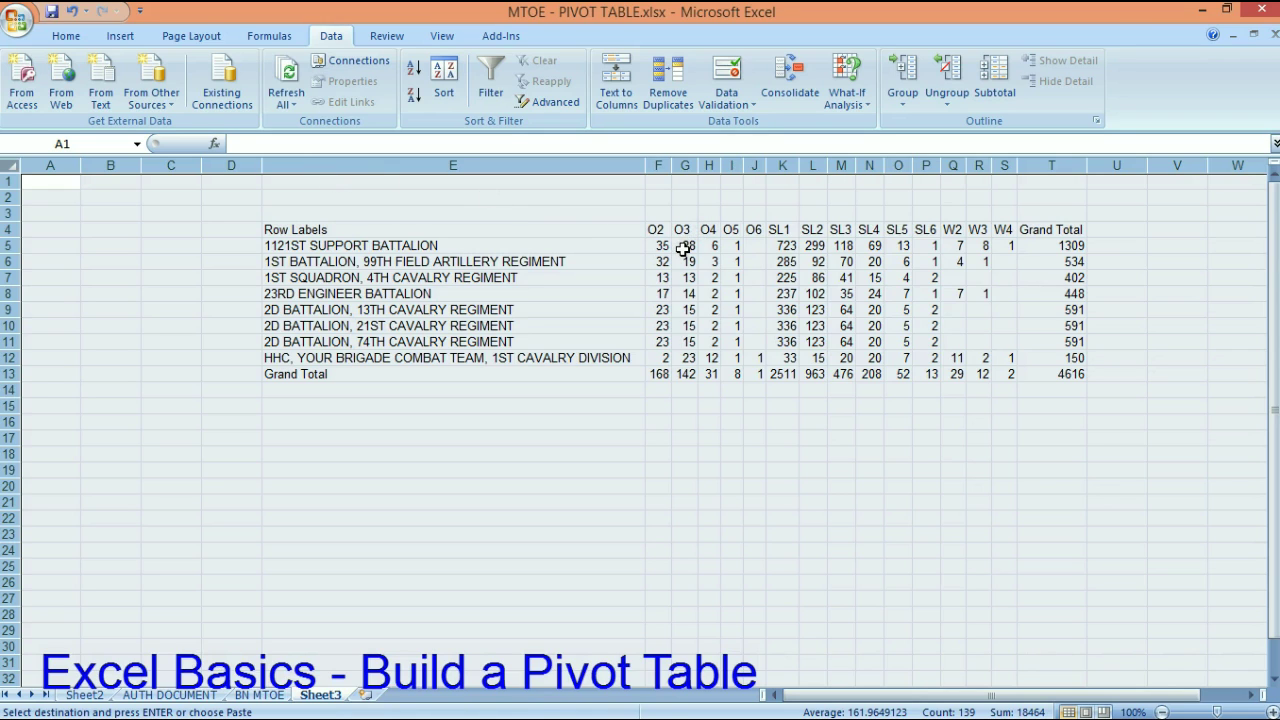
Center the contents of the pasted table E4:T13 and apply all borders to it.
drag(455, 230, 1038, 377)
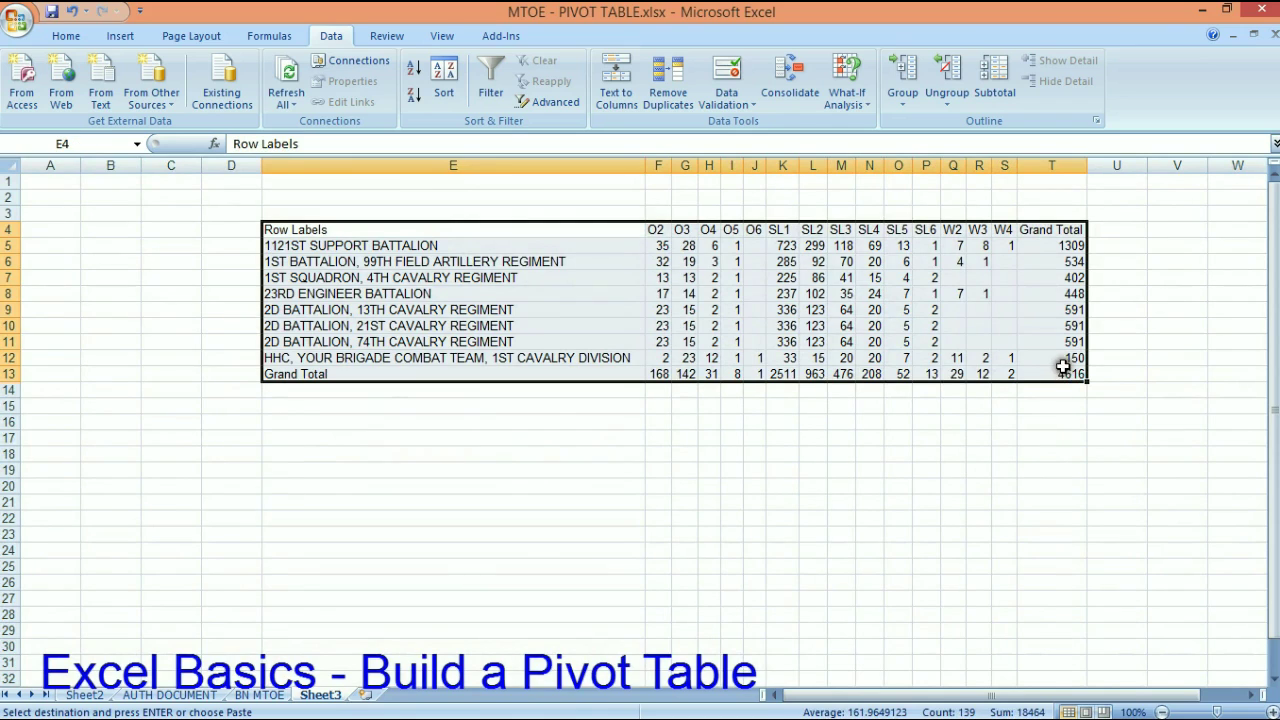
click(66, 36)
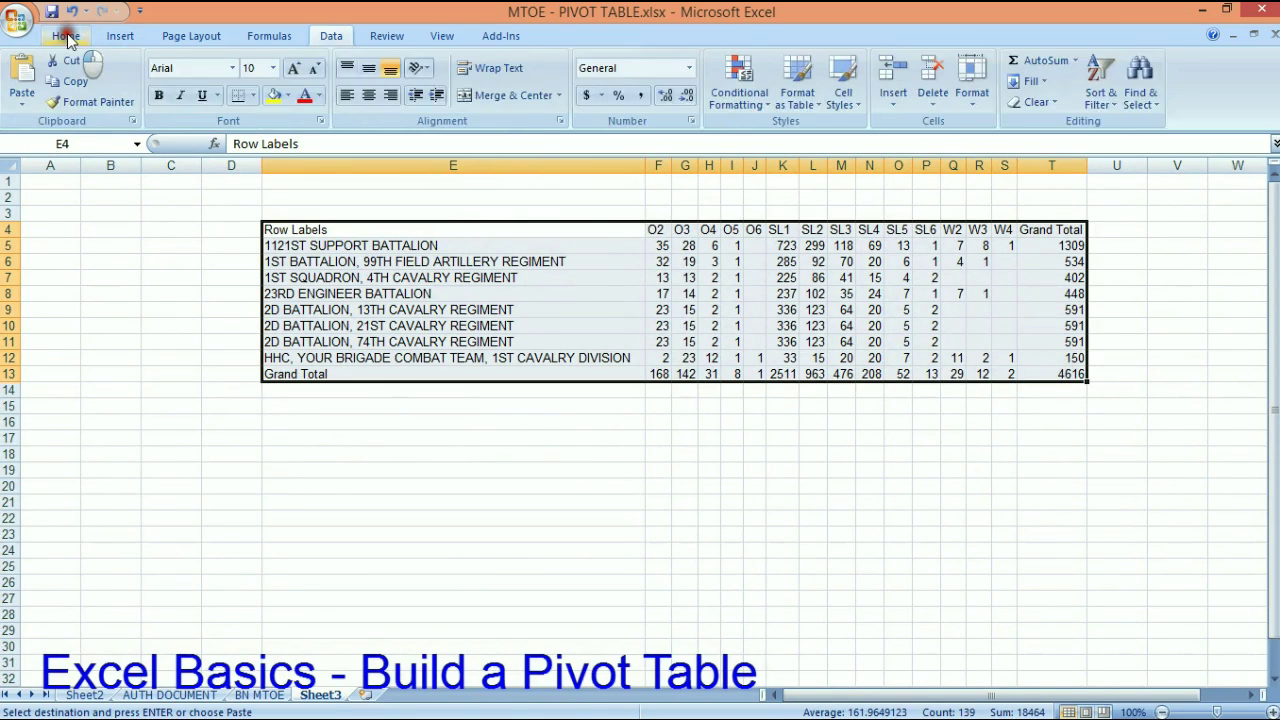
click(369, 95)
click(253, 95)
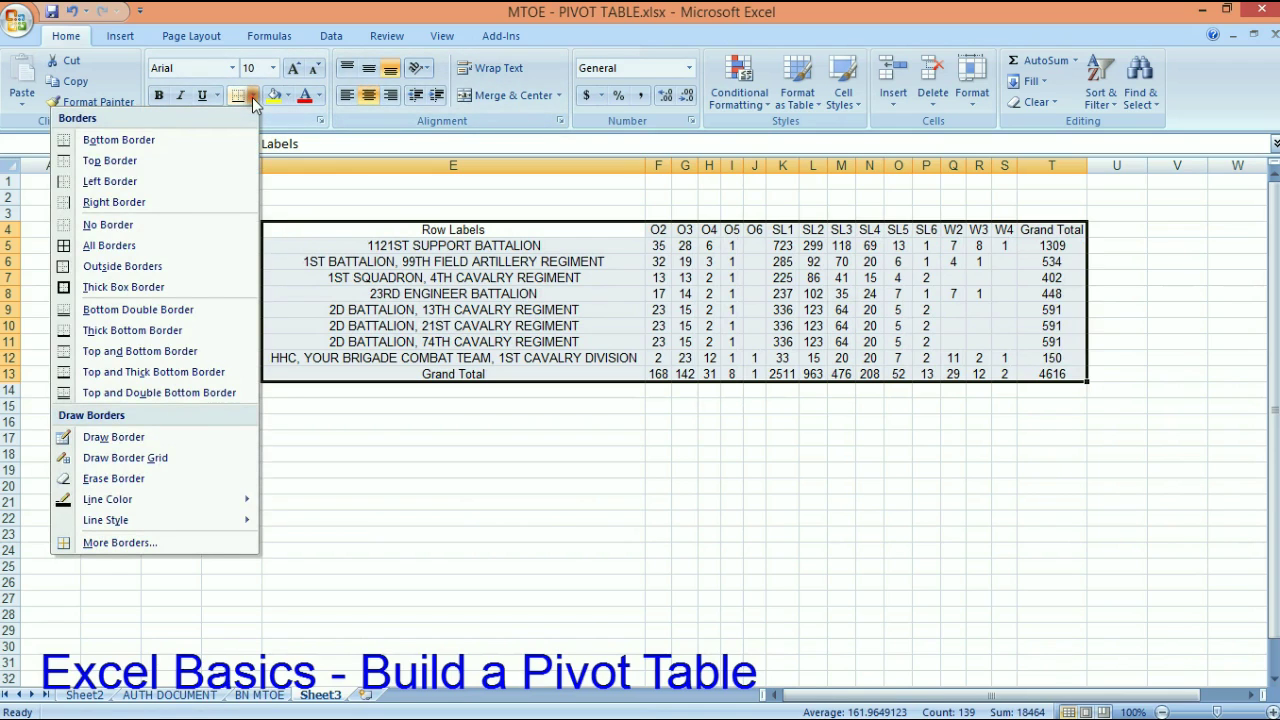
click(206, 245)
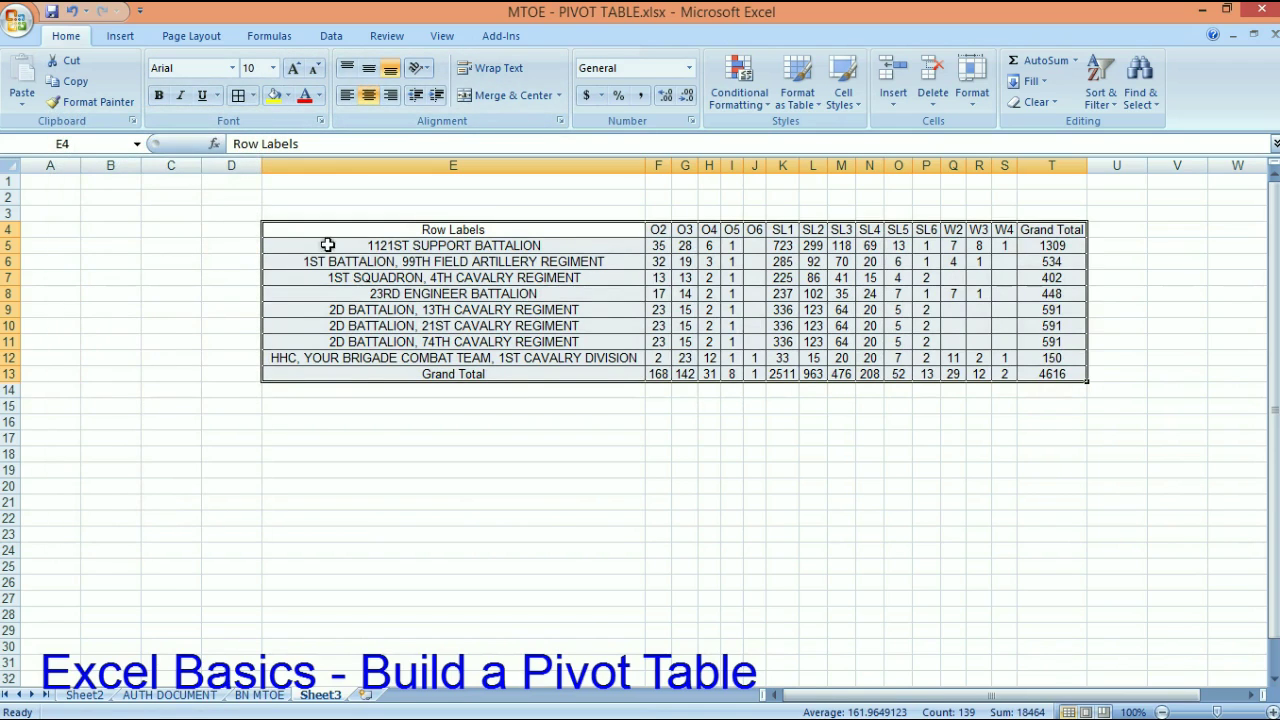
Hide columns F through J, which hold the officer grades O2 to O6.
click(752, 259)
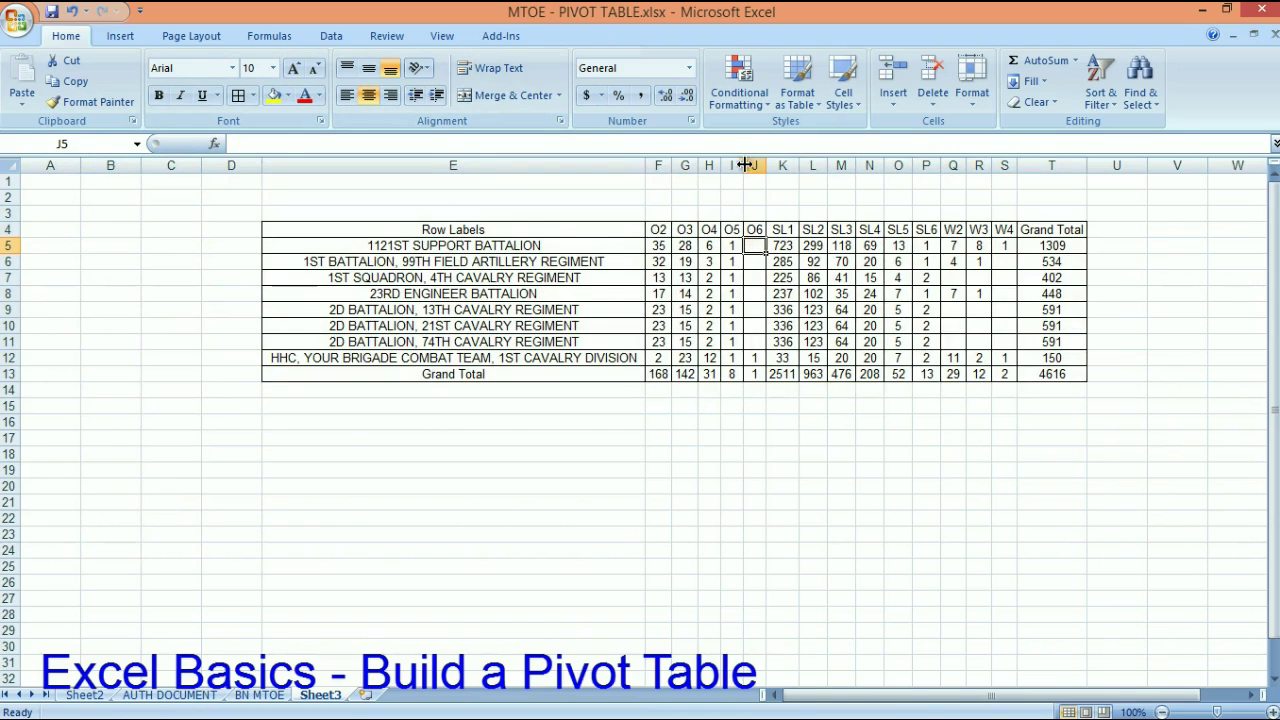
drag(755, 165, 658, 165)
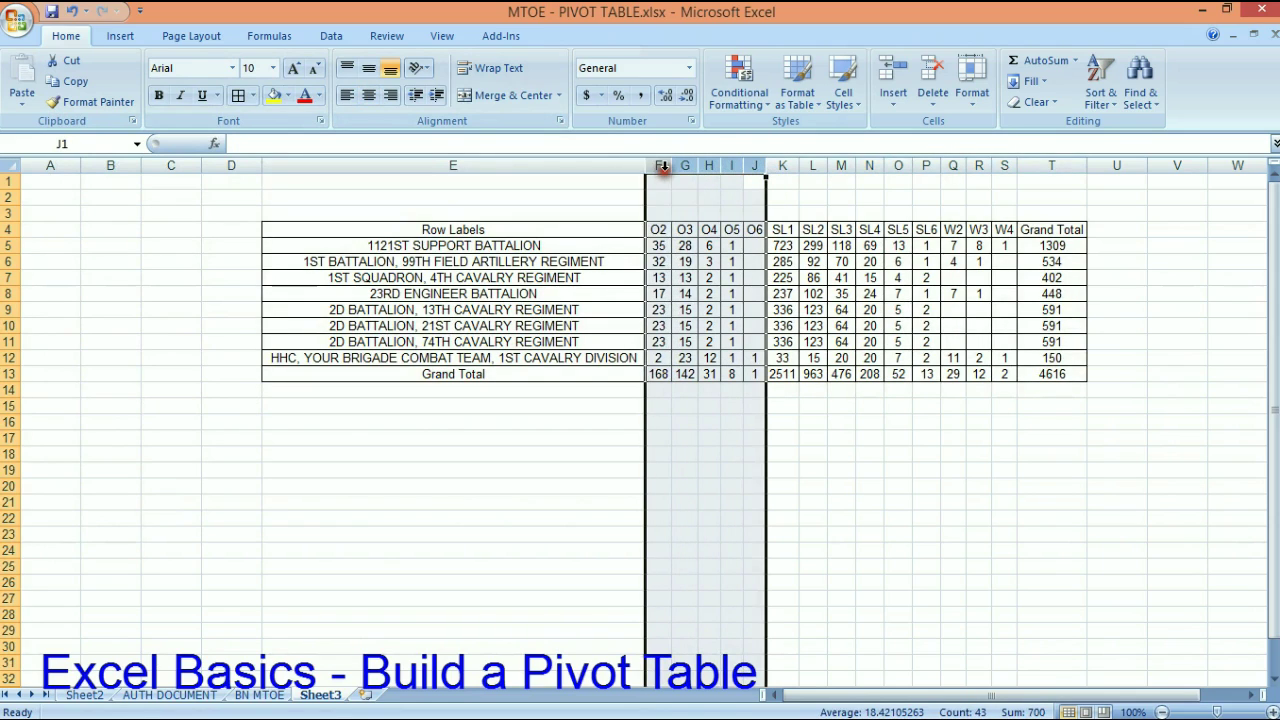
right_click(658, 167)
click(562, 373)
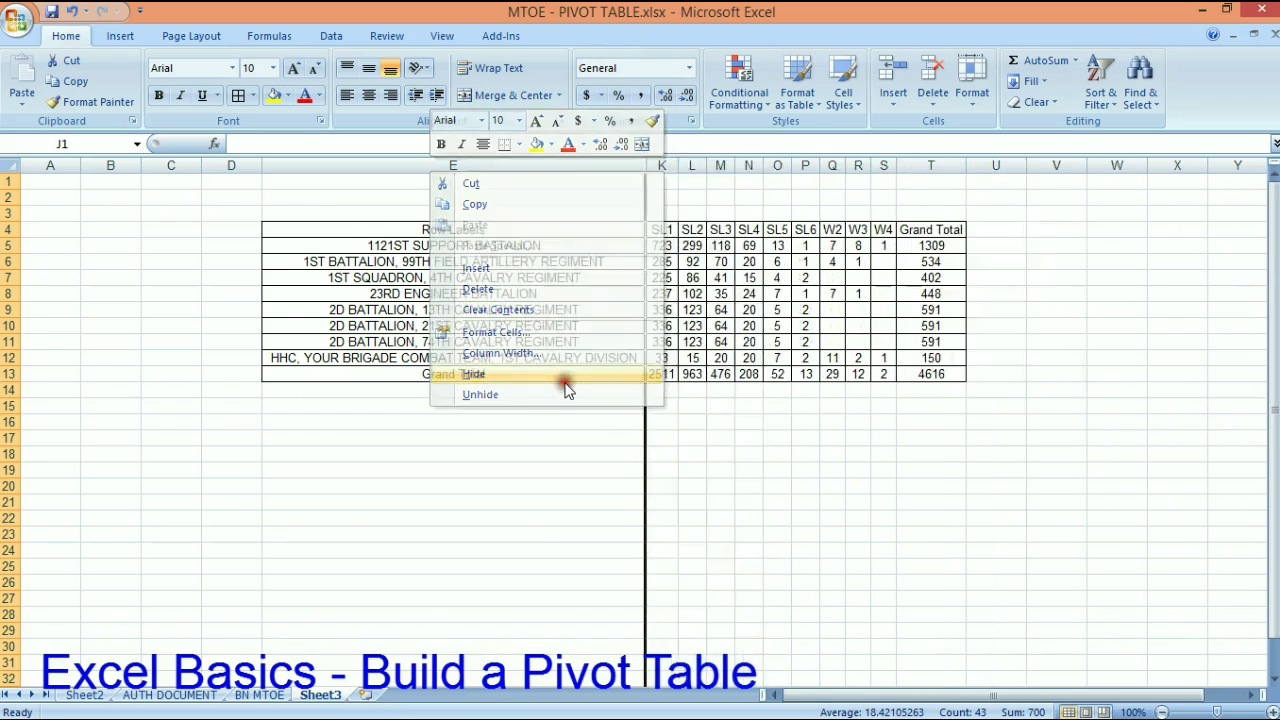
Hide columns Q through S, which hold the warrant officer grades W2 to W4.
drag(832, 165, 873, 165)
right_click(873, 167)
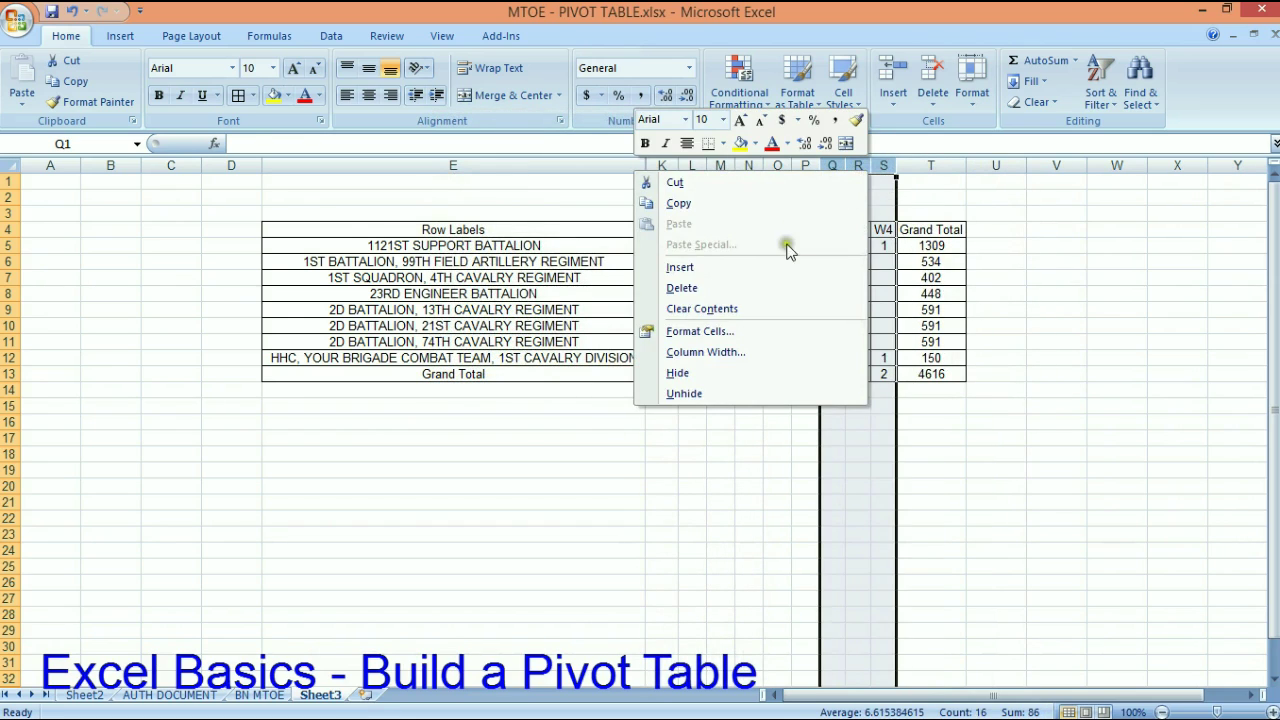
click(749, 374)
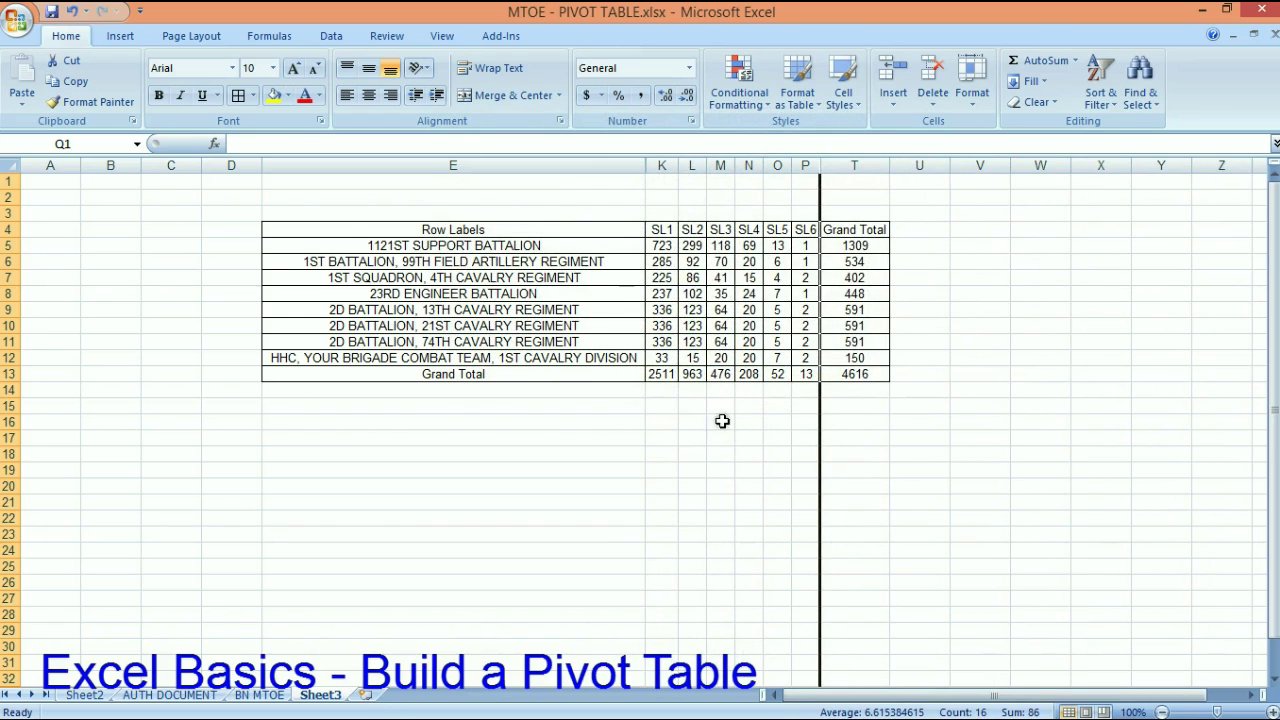
drag(465, 245, 476, 366)
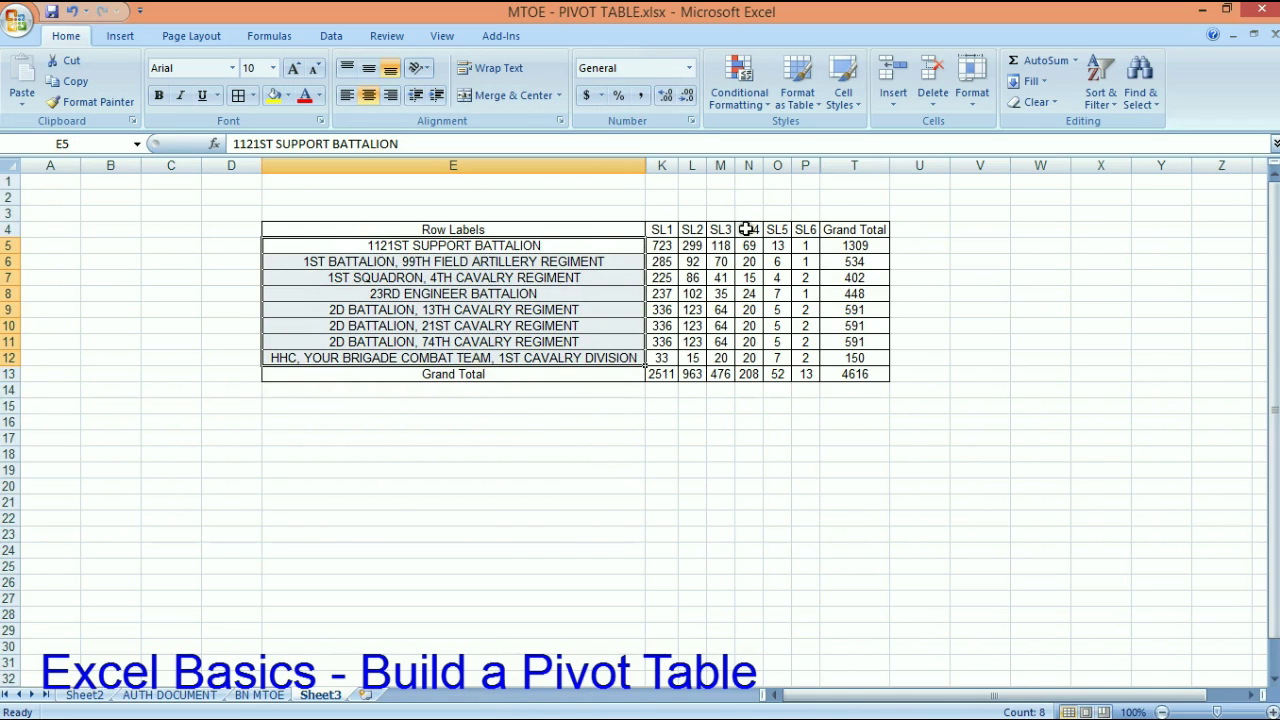
click(660, 376)
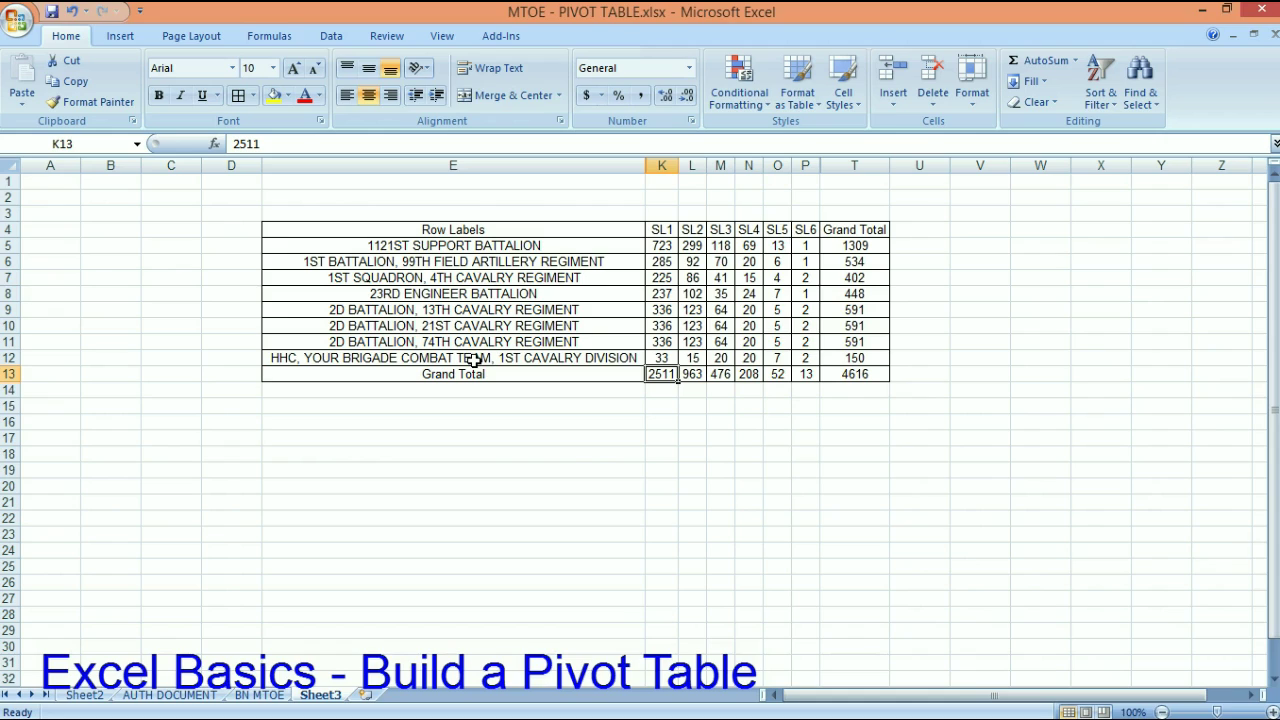
Examine the paragraph numbers in the PARA column of the BN MTOE sheet.
click(268, 697)
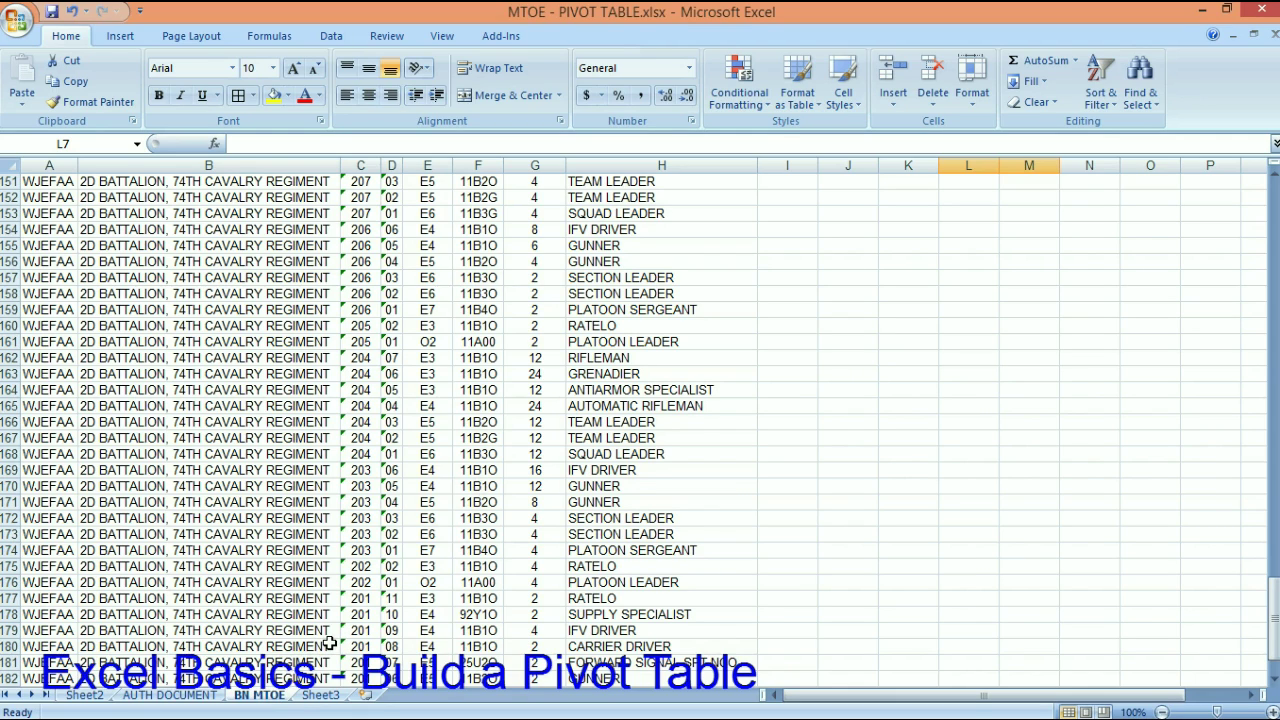
click(62, 185)
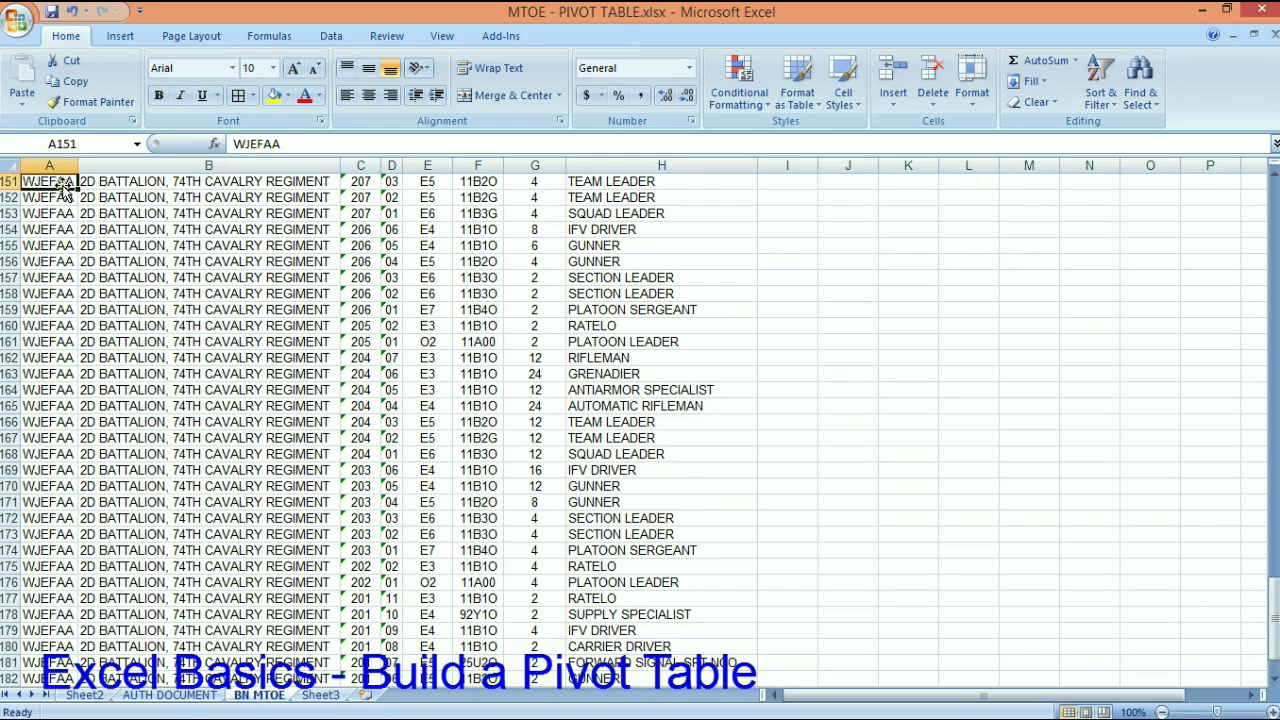
scroll(352, 452, up, 17)
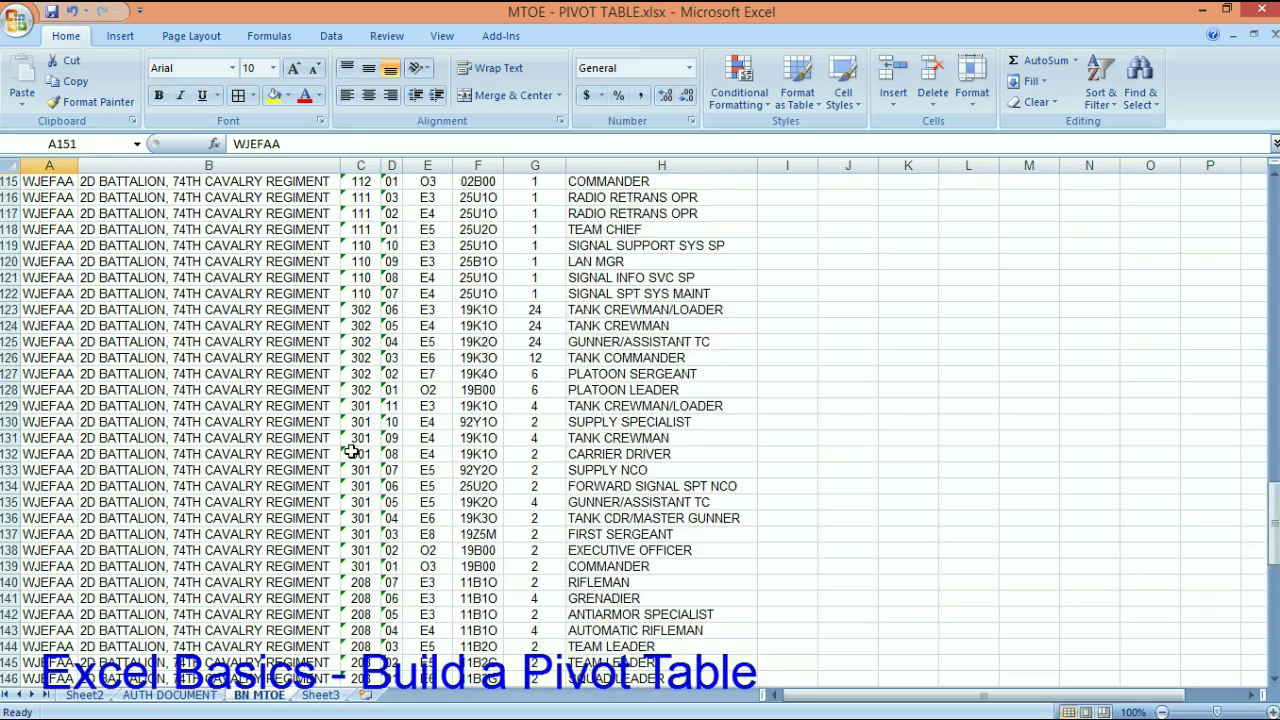
scroll(352, 452, up, 20)
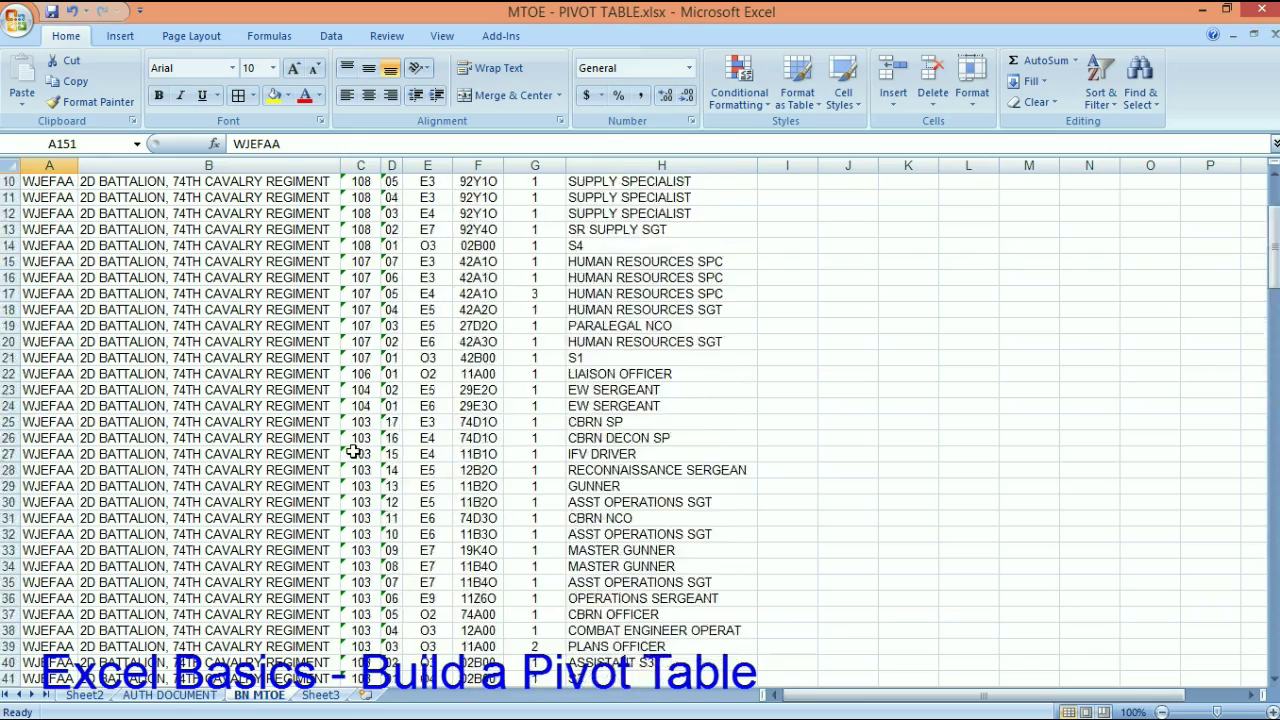
click(361, 166)
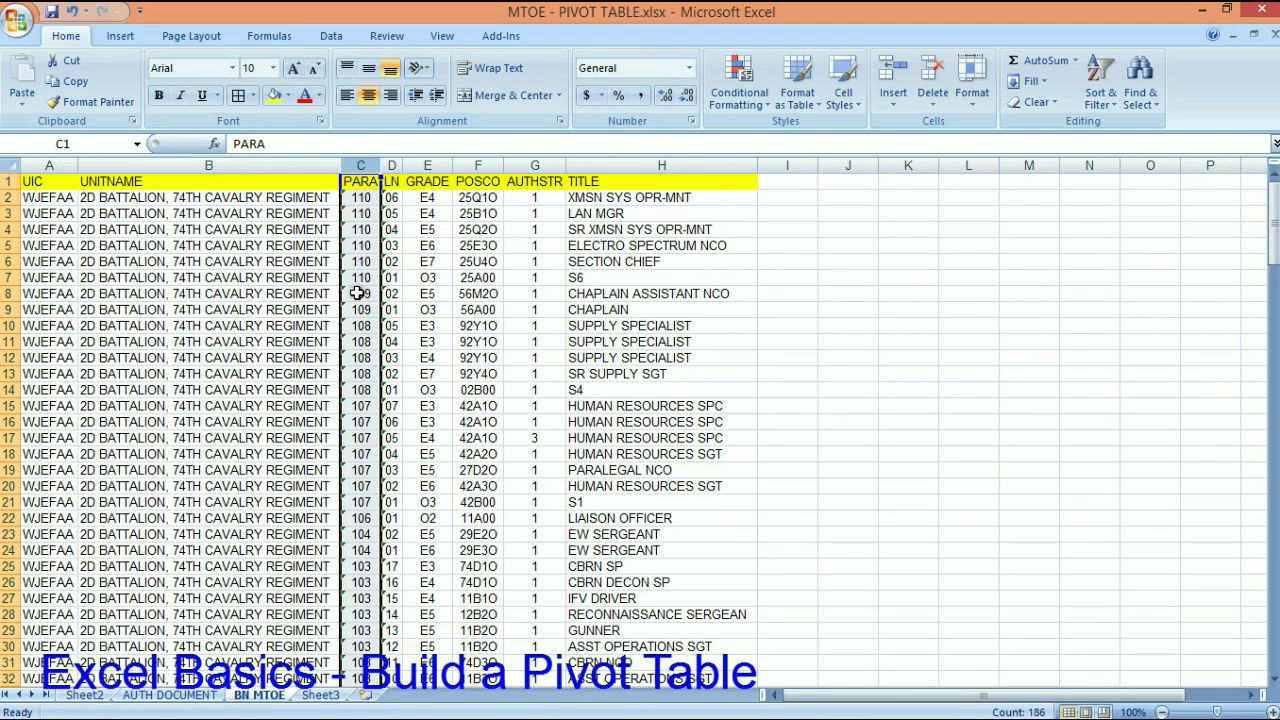
scroll(357, 293, down, 18)
scroll(363, 302, up, 6)
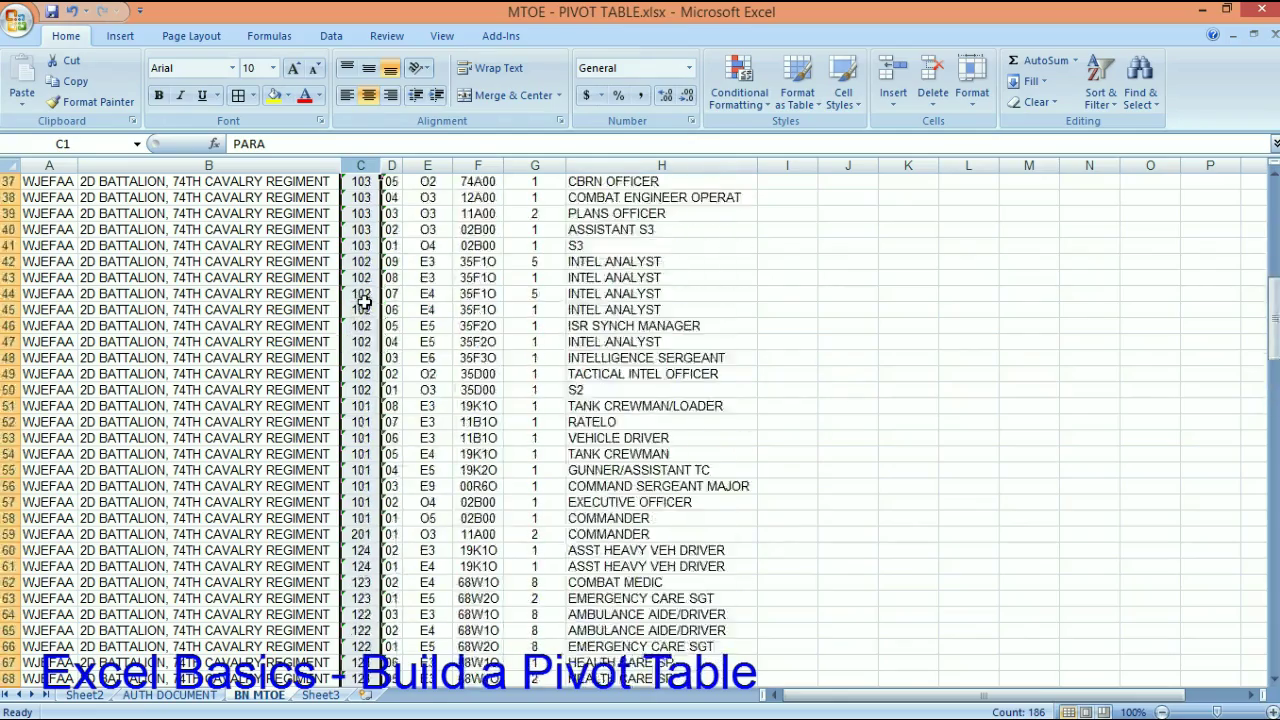
scroll(363, 302, up, 12)
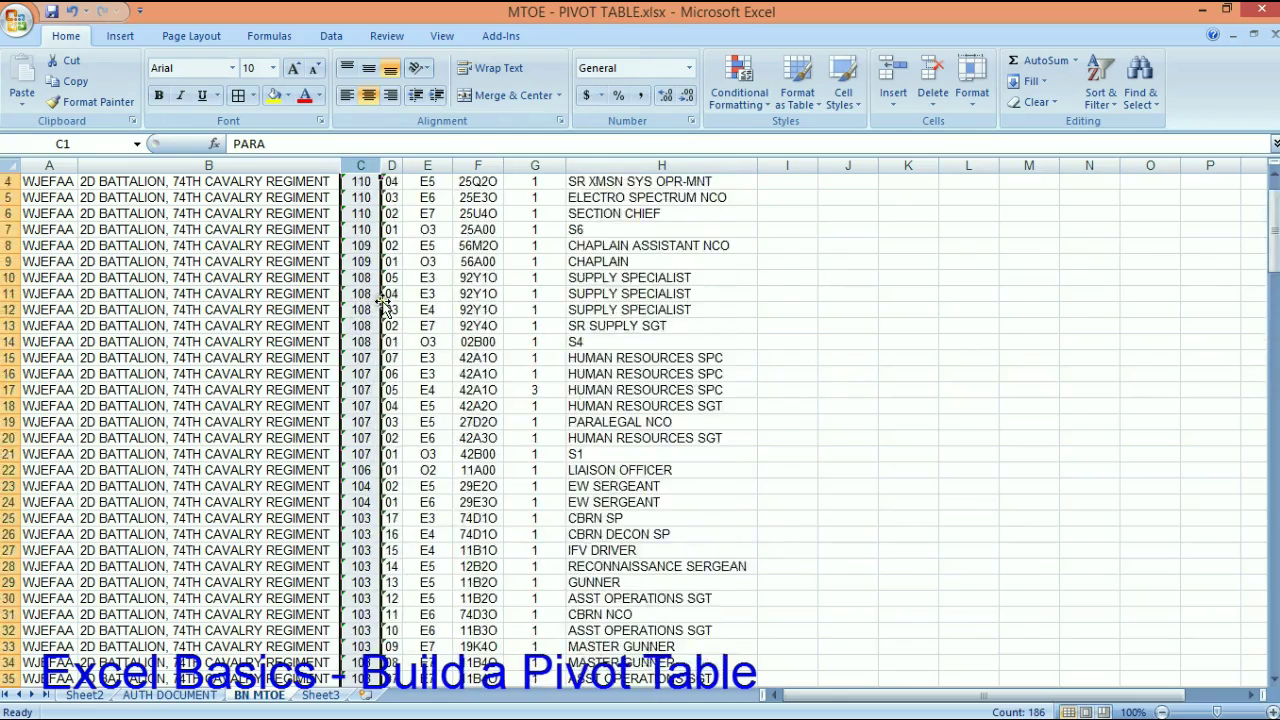
Freeze the top row of the BN MTOE sheet.
click(10, 165)
click(441, 36)
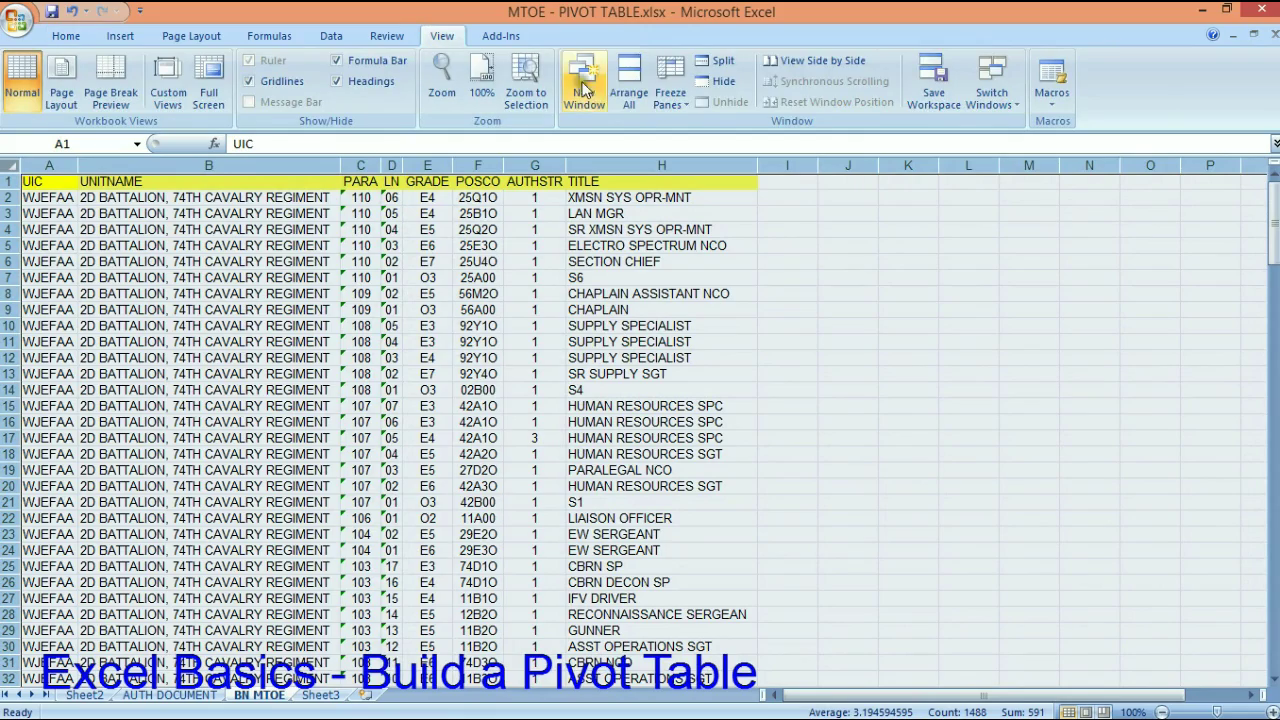
click(670, 92)
click(627, 186)
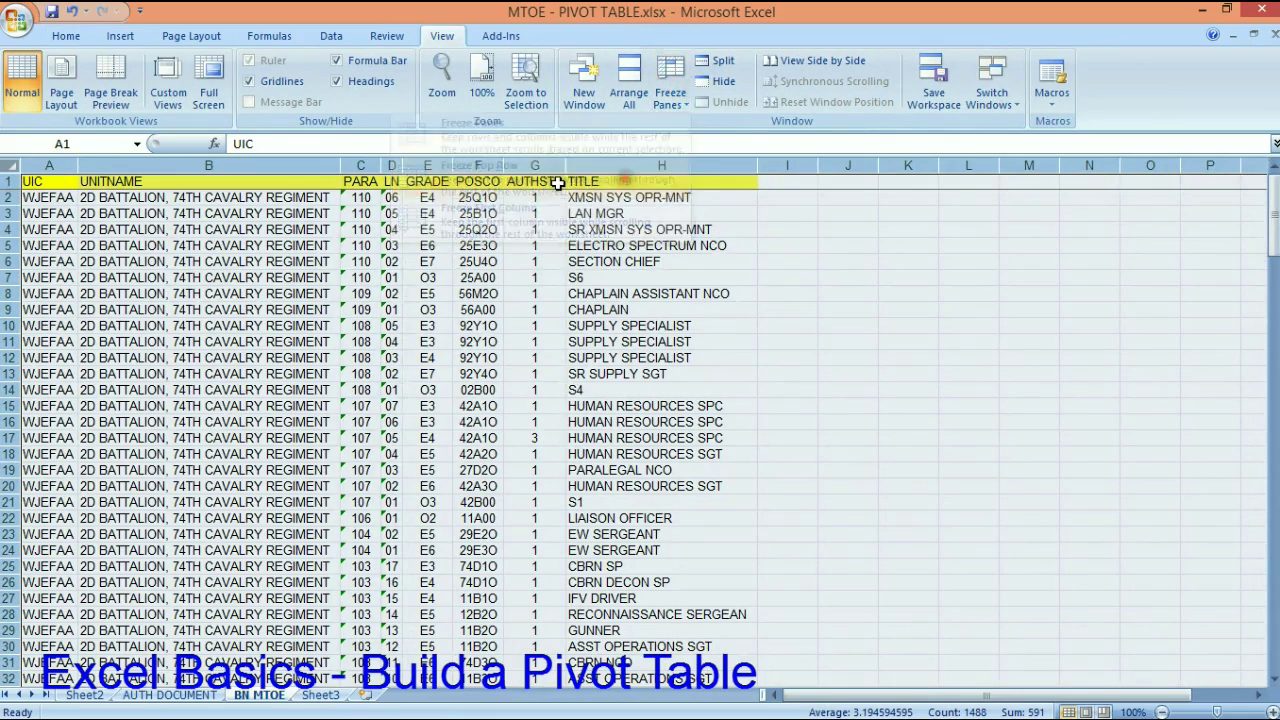
Examine where paragraphs 302, 208 and 201 fall in the BN MTOE list, and check the paragraph 201 First Sergeant's authorized strength.
scroll(420, 285, down, 9)
scroll(420, 285, down, 20)
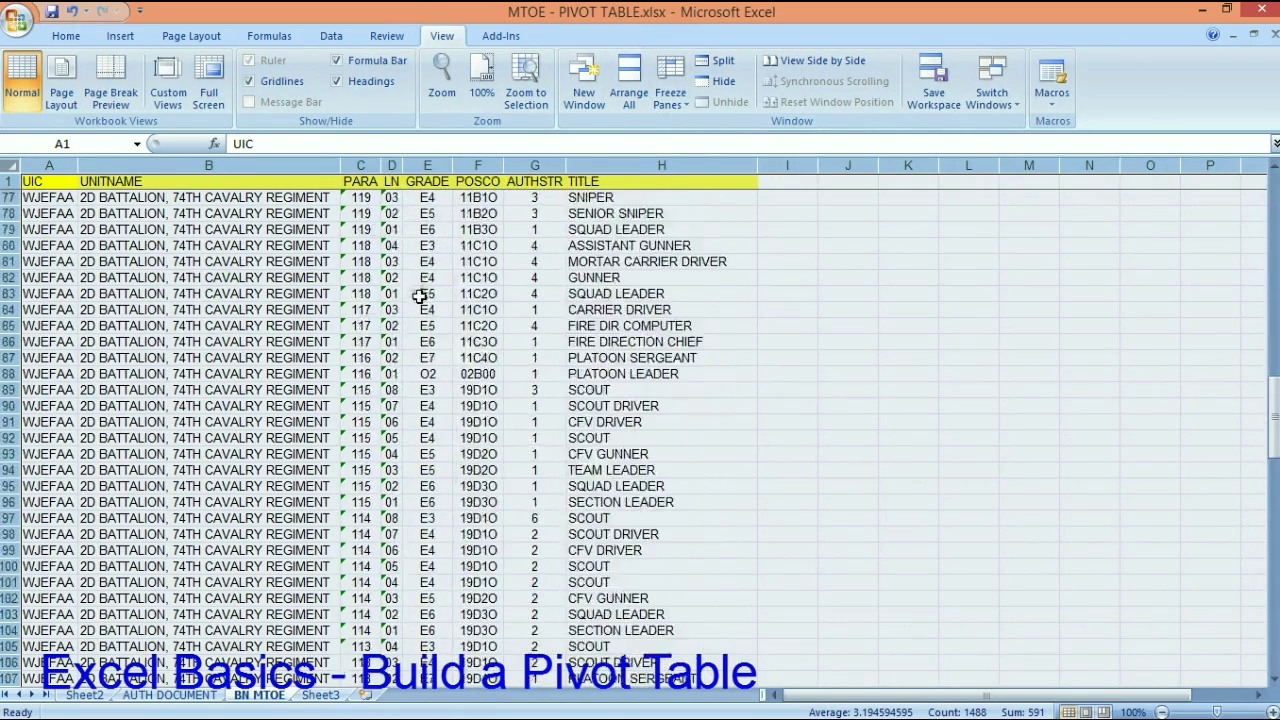
scroll(388, 315, up, 2)
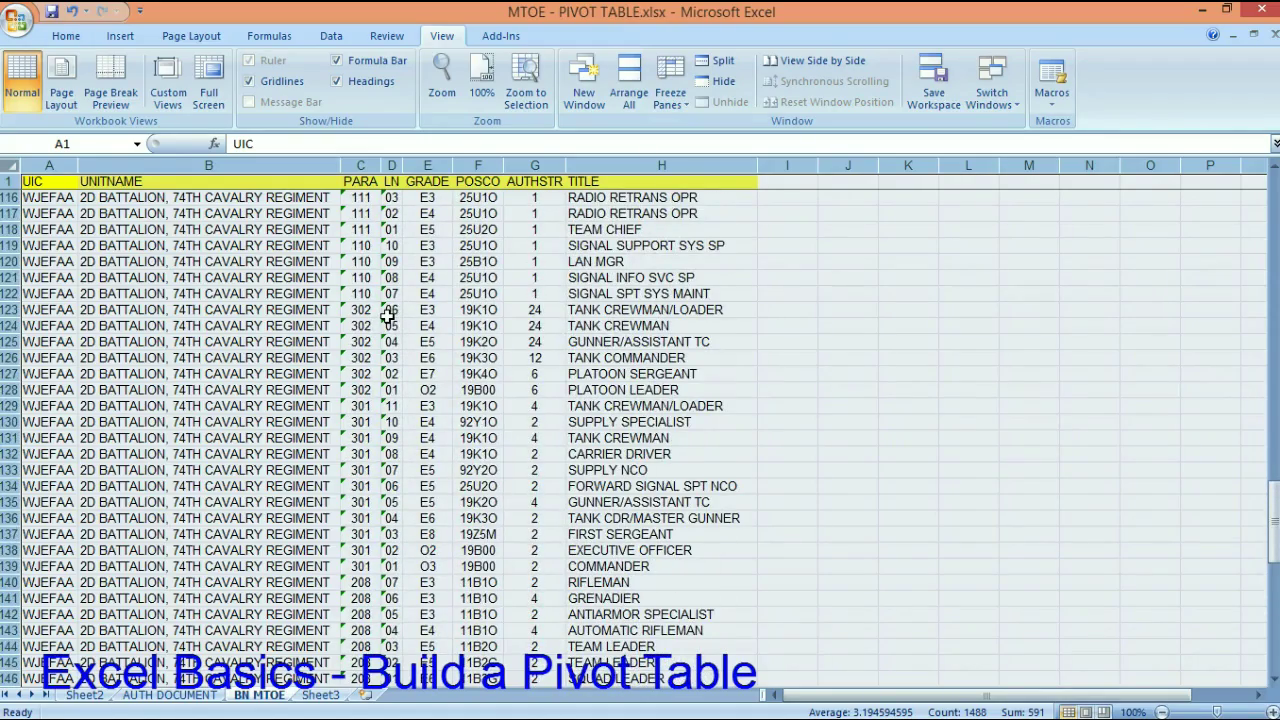
scroll(366, 327, down, 1)
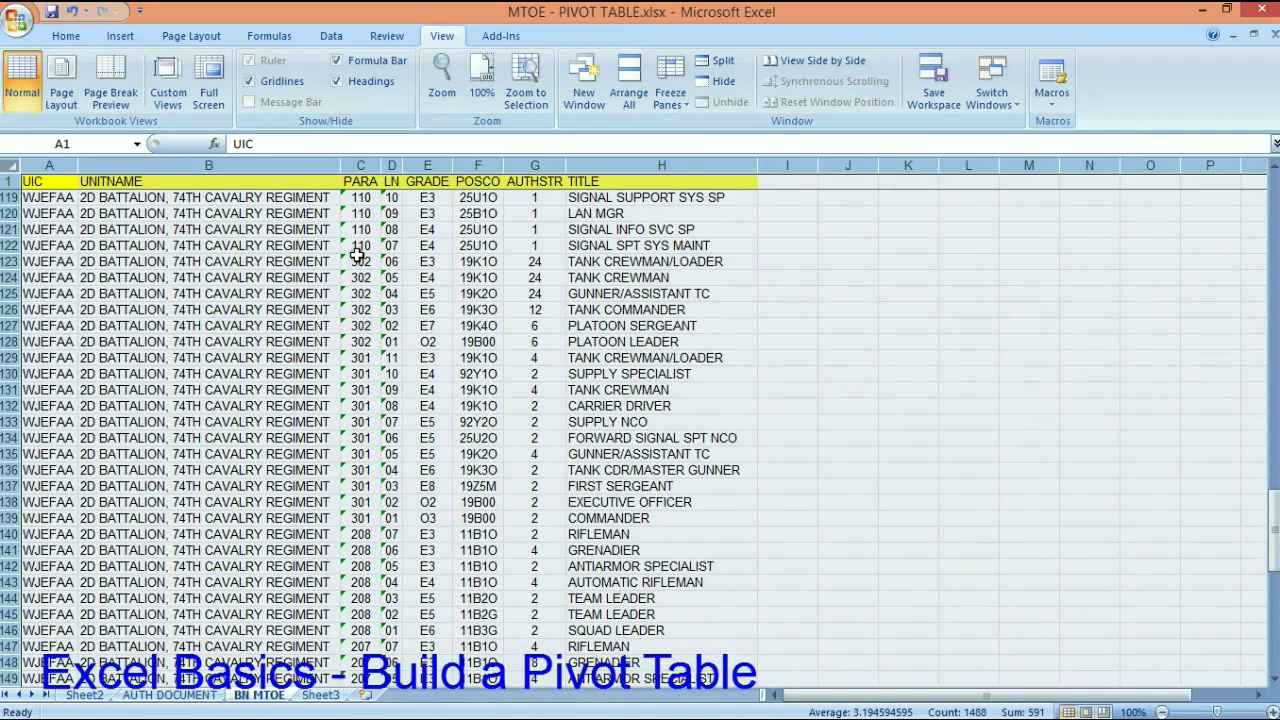
click(13, 268)
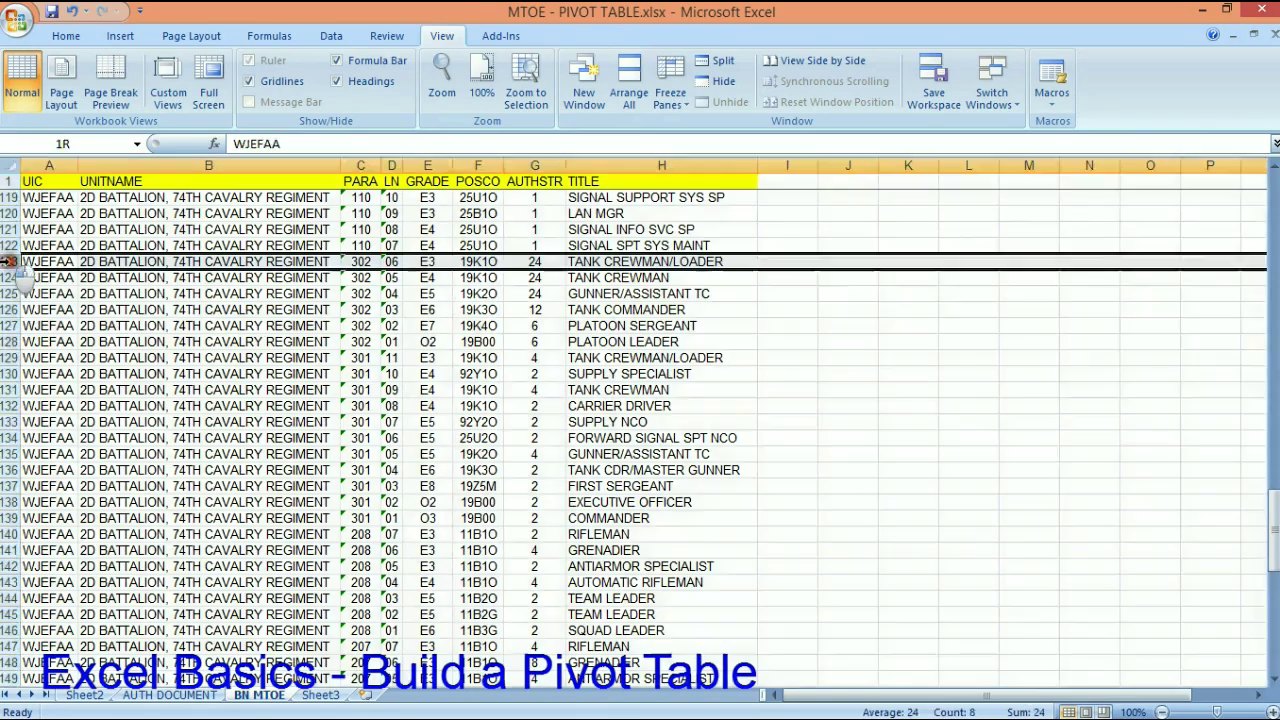
scroll(300, 383, down, 8)
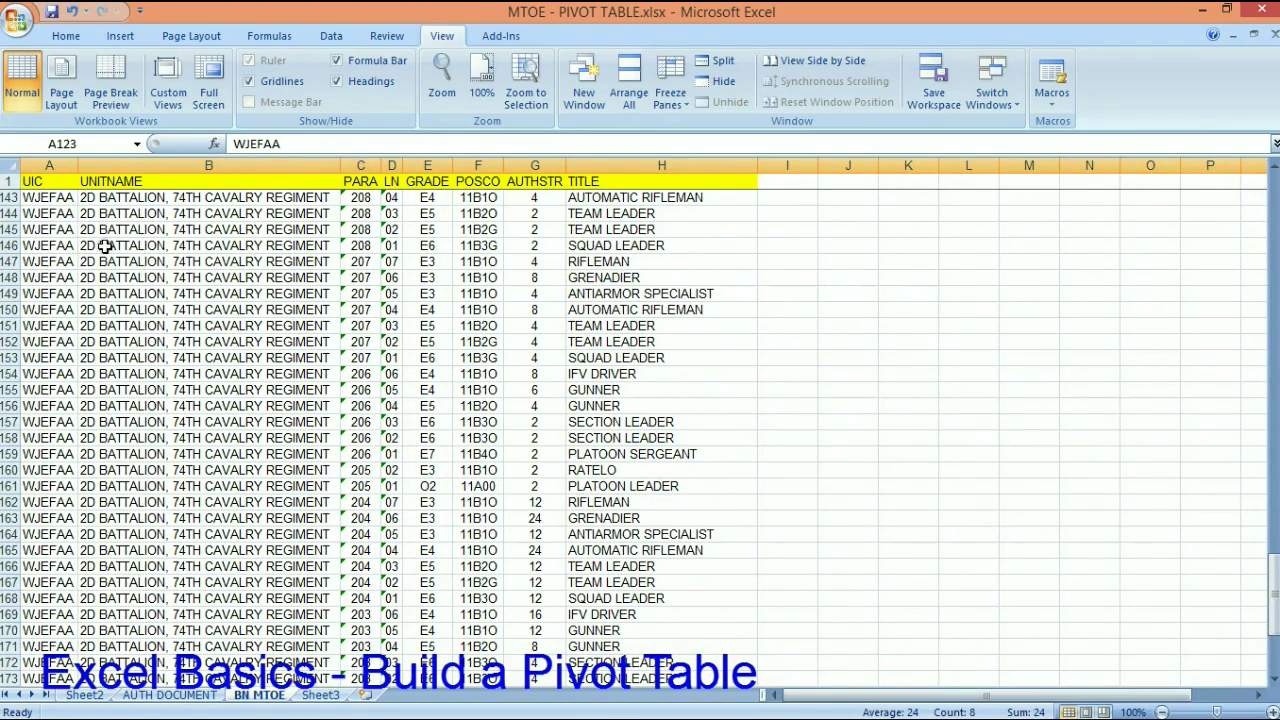
click(10, 247)
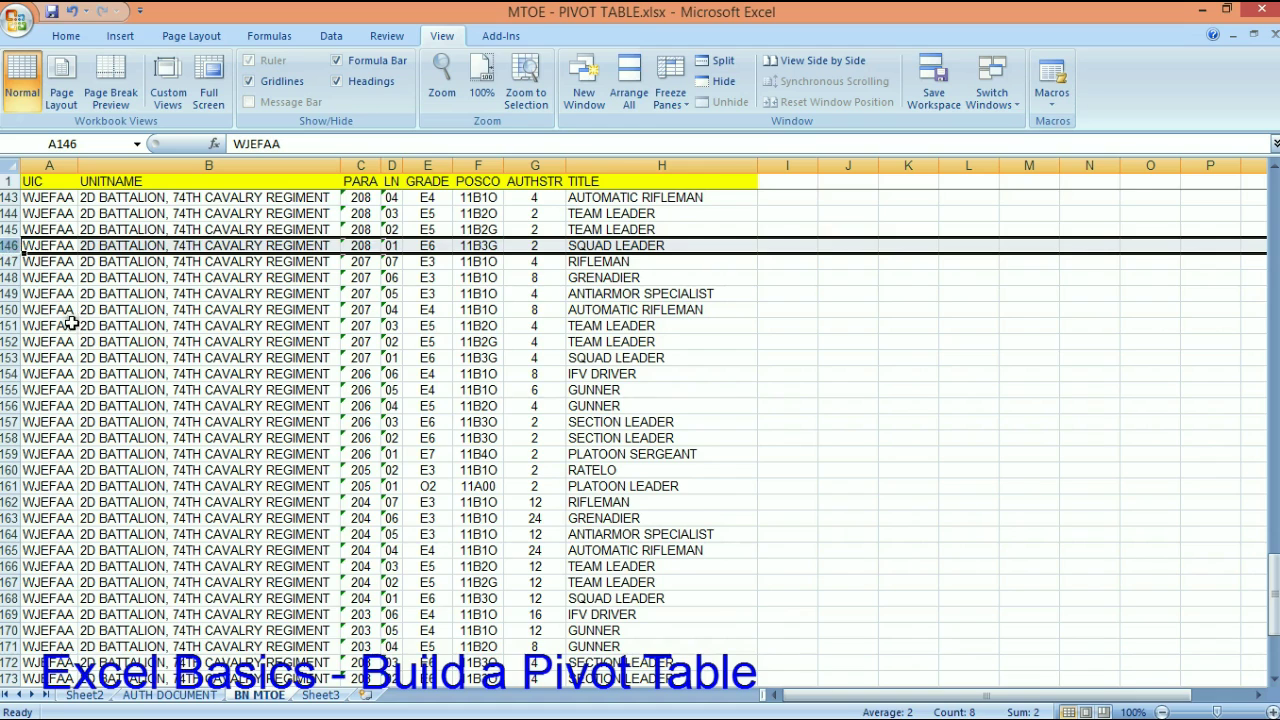
scroll(72, 324, down, 7)
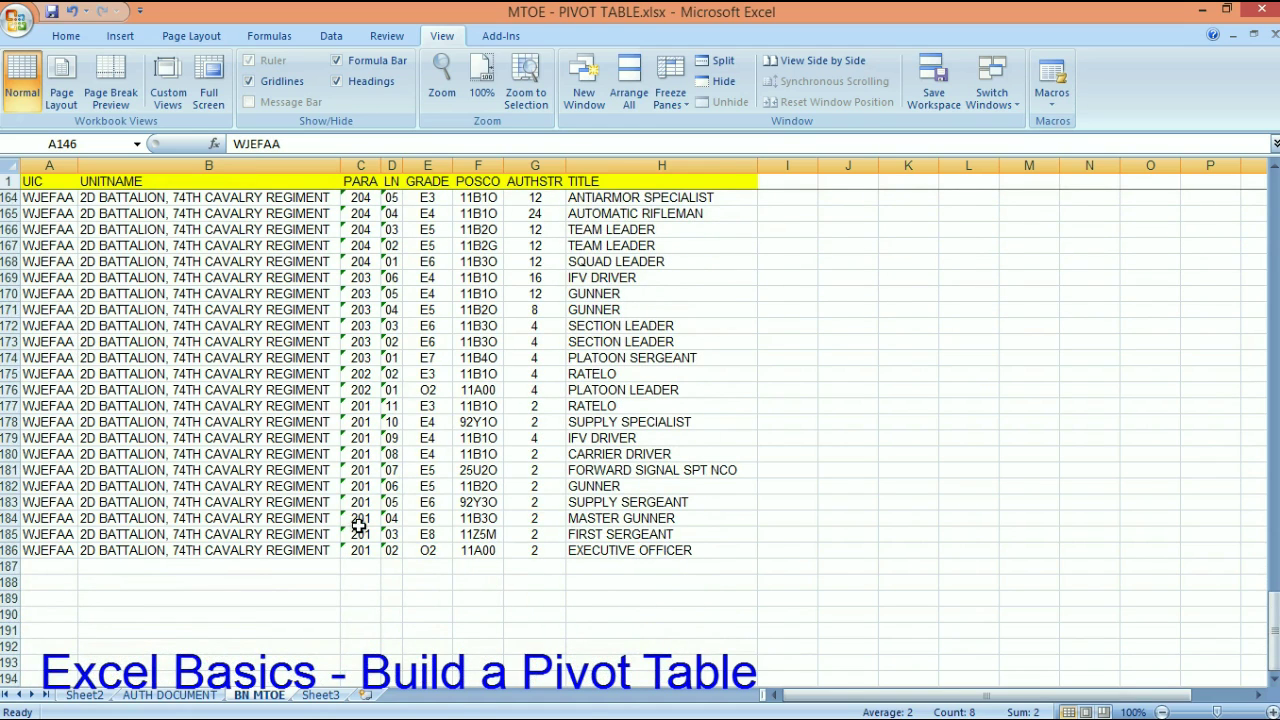
click(12, 534)
click(658, 536)
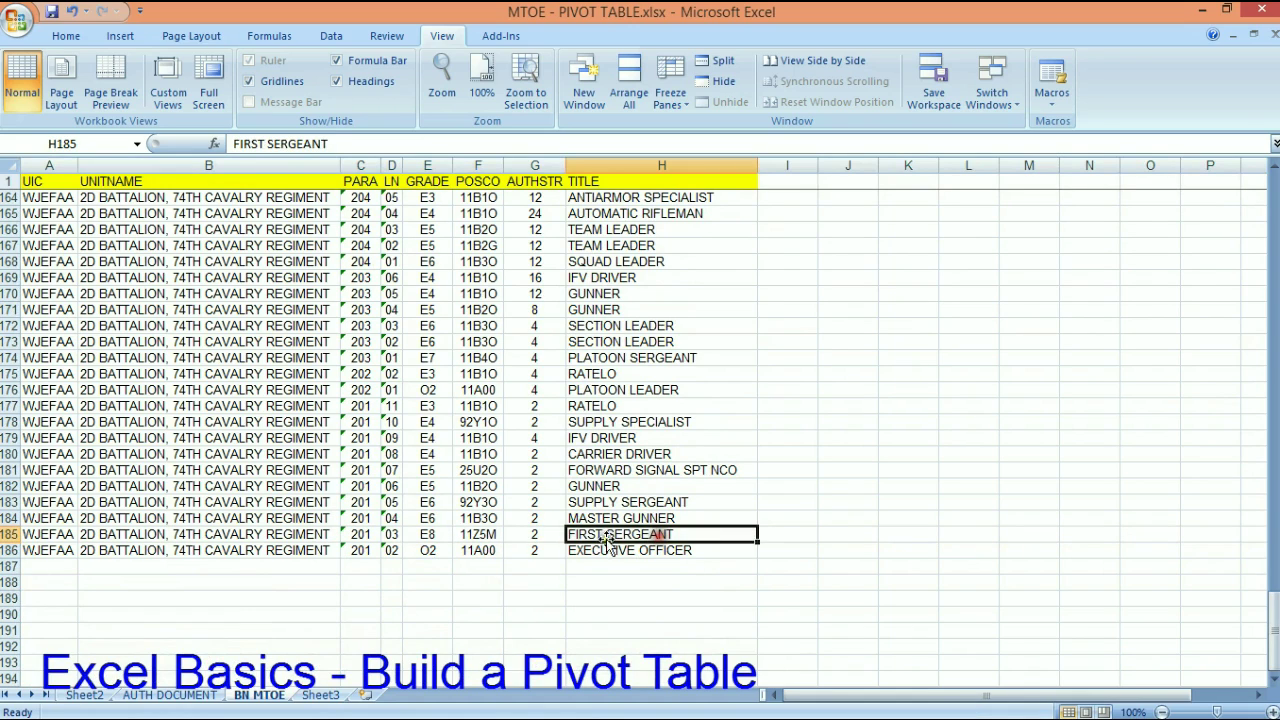
click(530, 534)
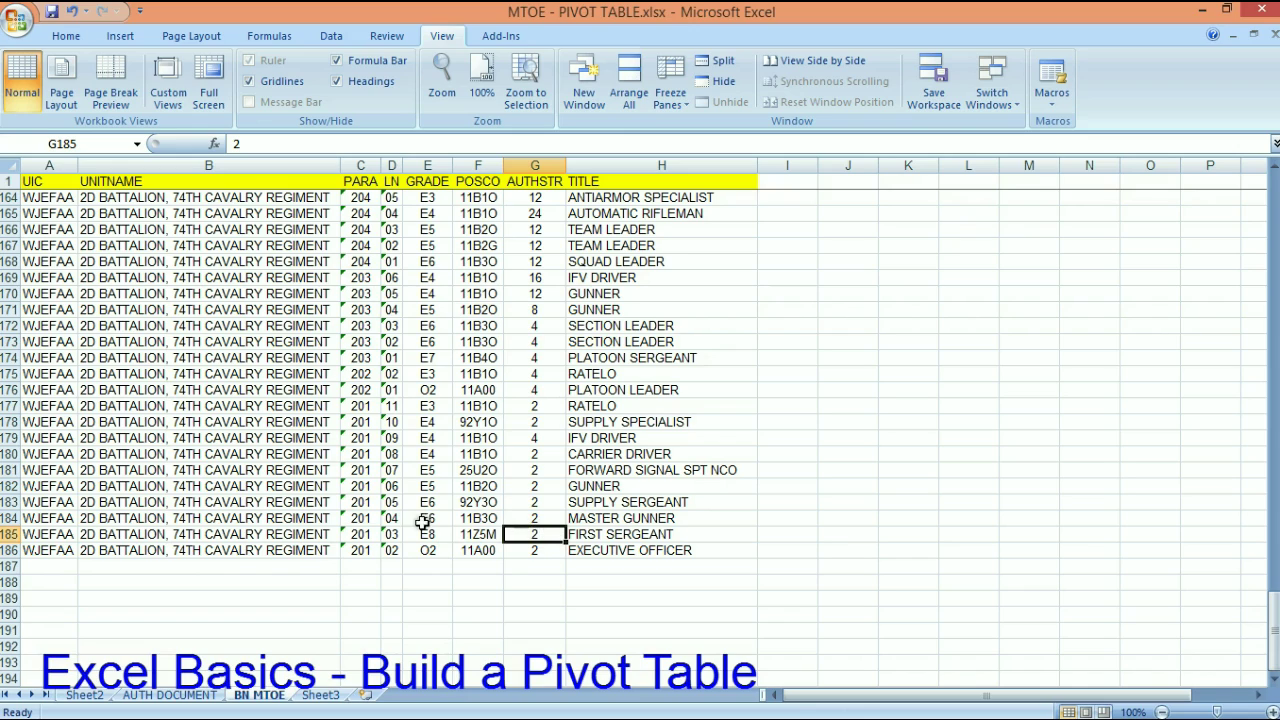
Check the authorized strength of the paragraph 301 Commander and the paragraph 206 IFV Driver on the BN MTOE sheet.
scroll(380, 455, up, 12)
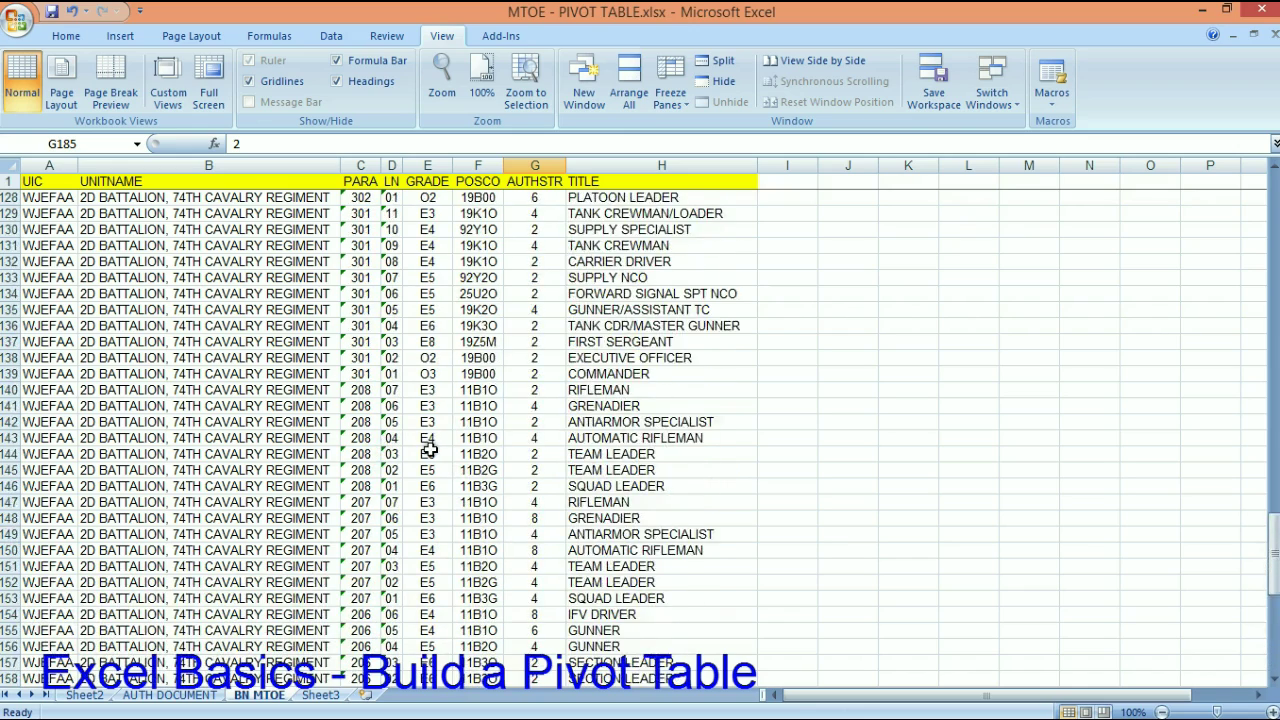
scroll(428, 450, up, 6)
scroll(380, 420, down, 1)
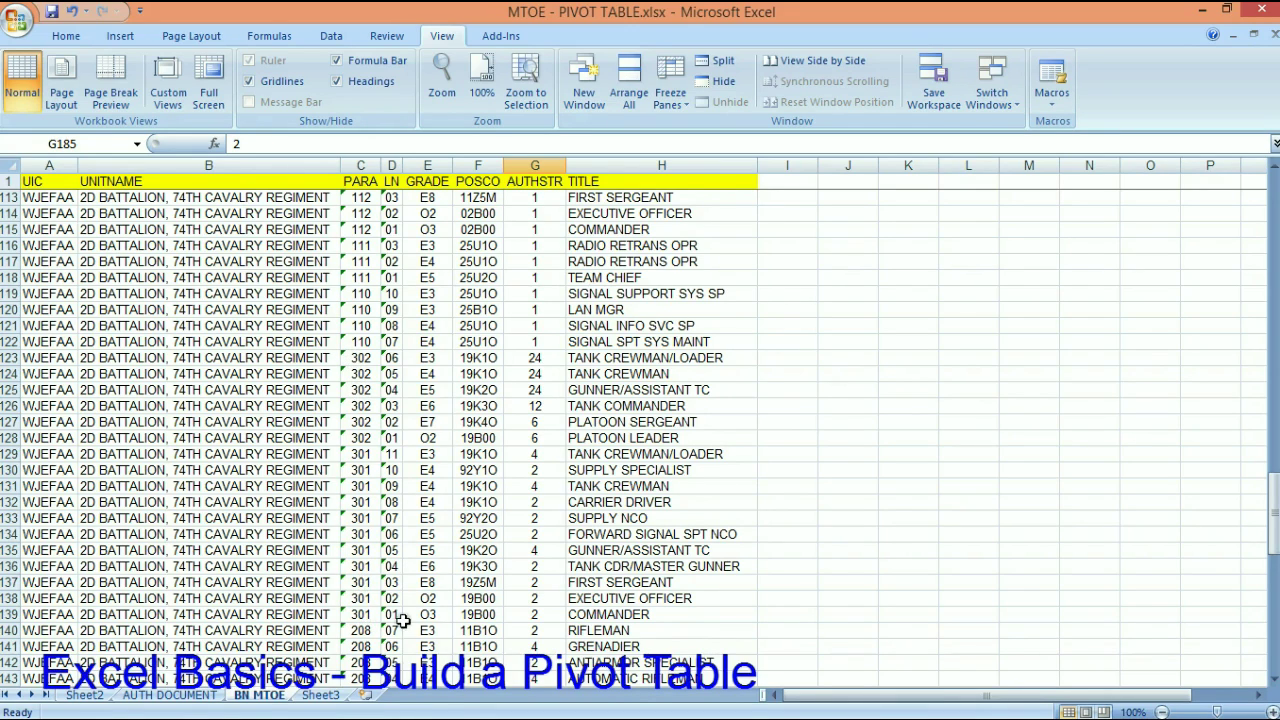
click(535, 615)
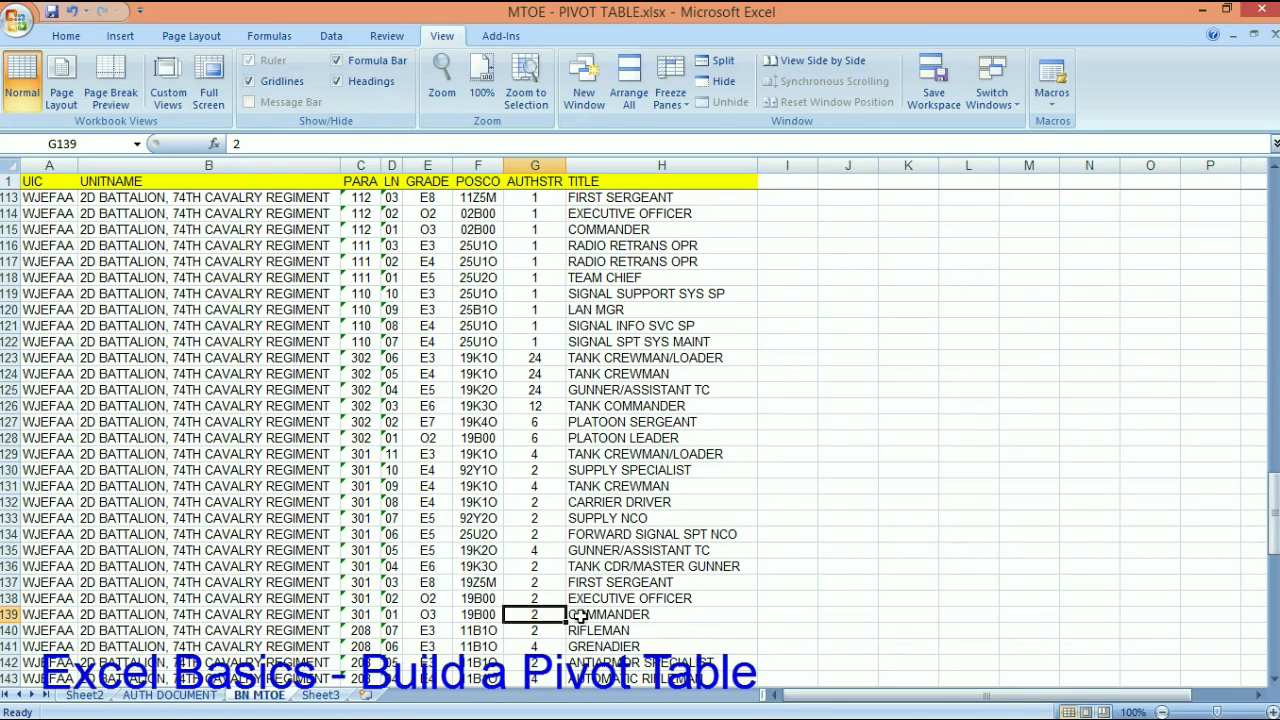
scroll(481, 598, down, 6)
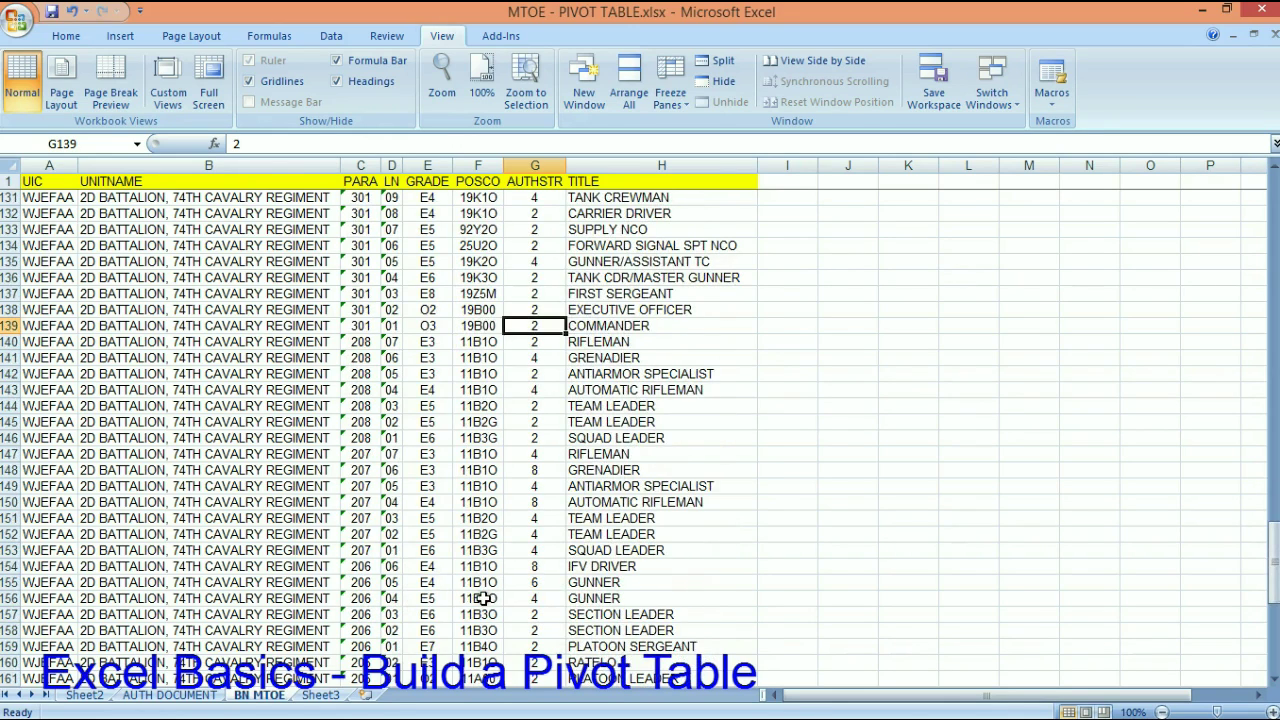
click(557, 565)
scroll(558, 564, up, 8)
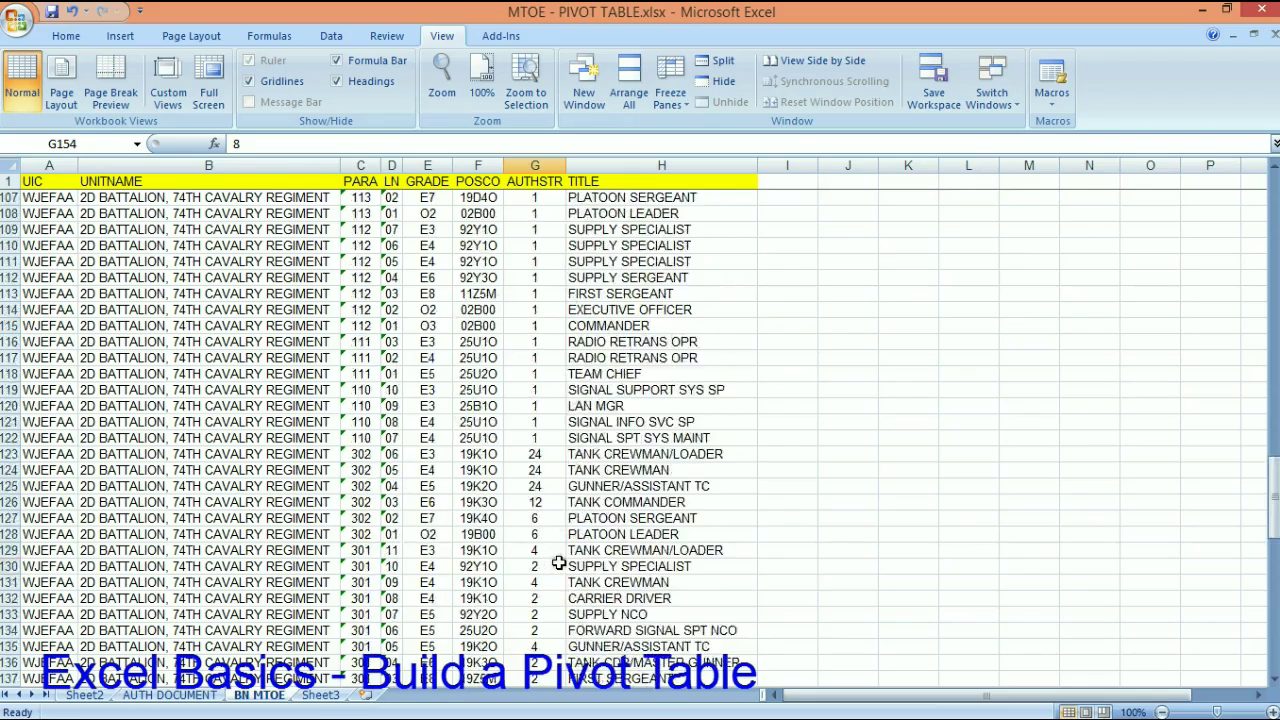
scroll(558, 564, up, 20)
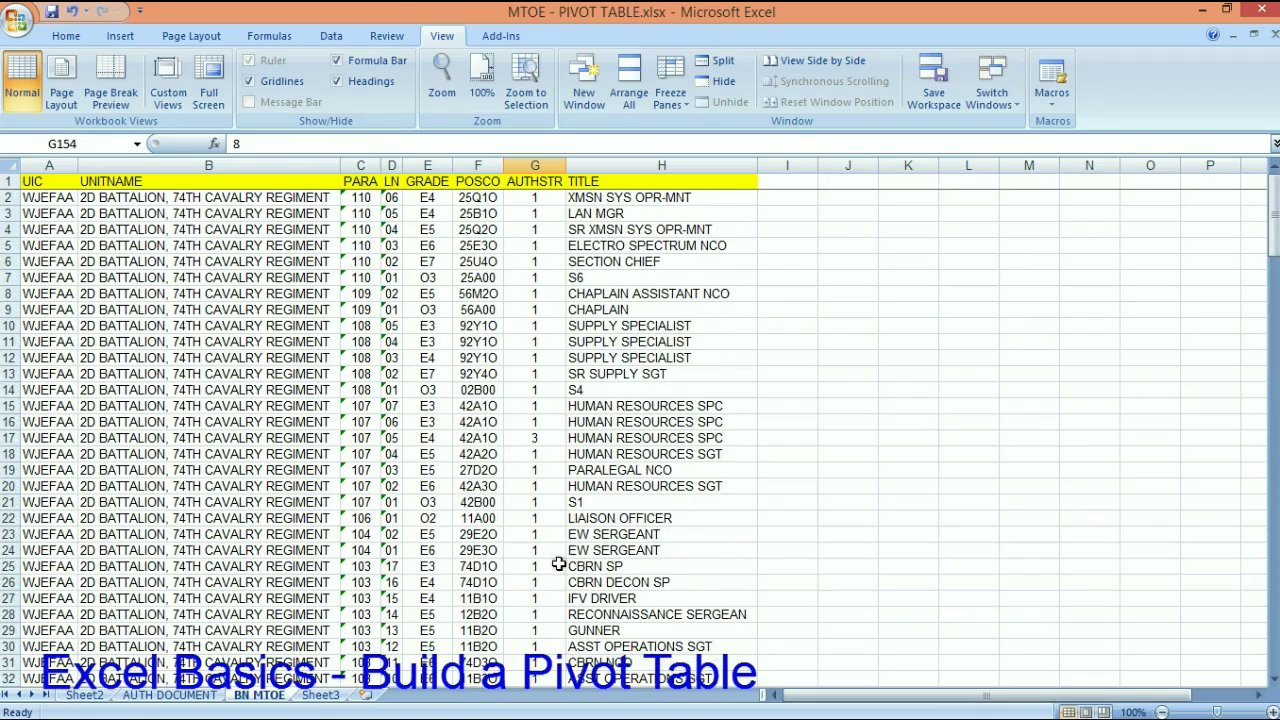
Enter the heading UNIT in cell J5 of the BN MTOE sheet and HHC in cell J6.
click(858, 248)
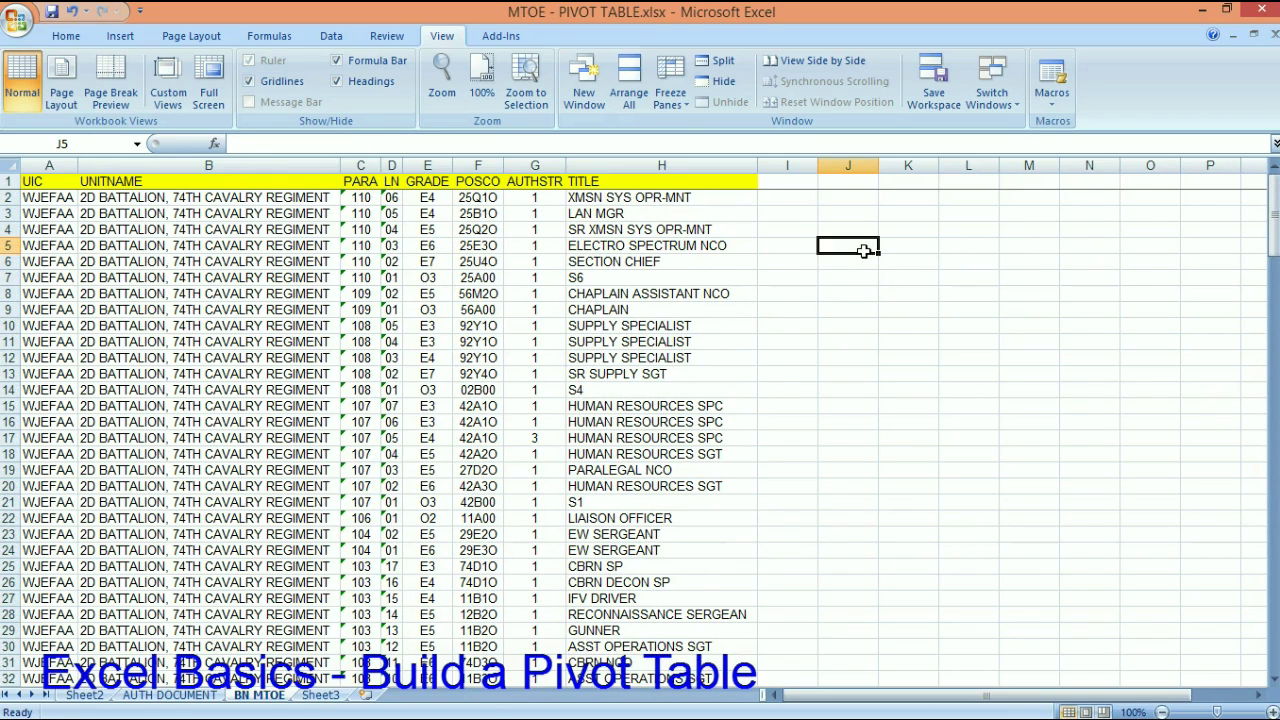
text(u)
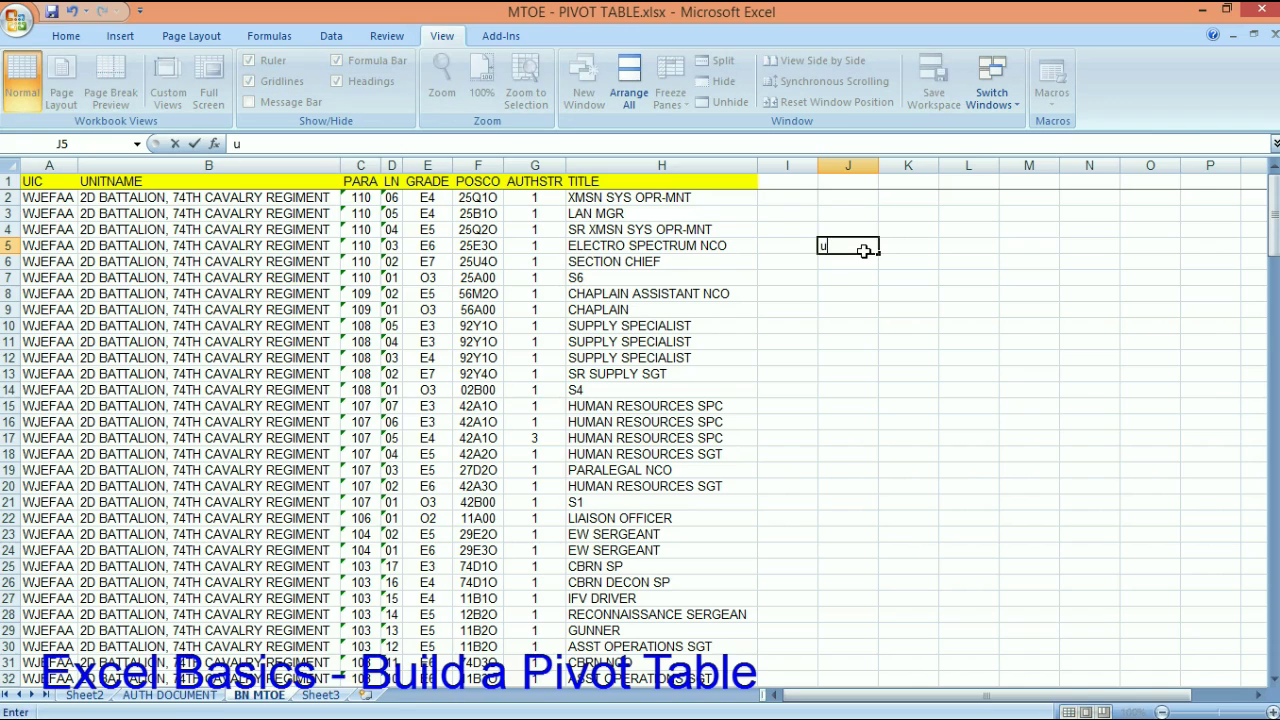
text(NIT)
key(Return)
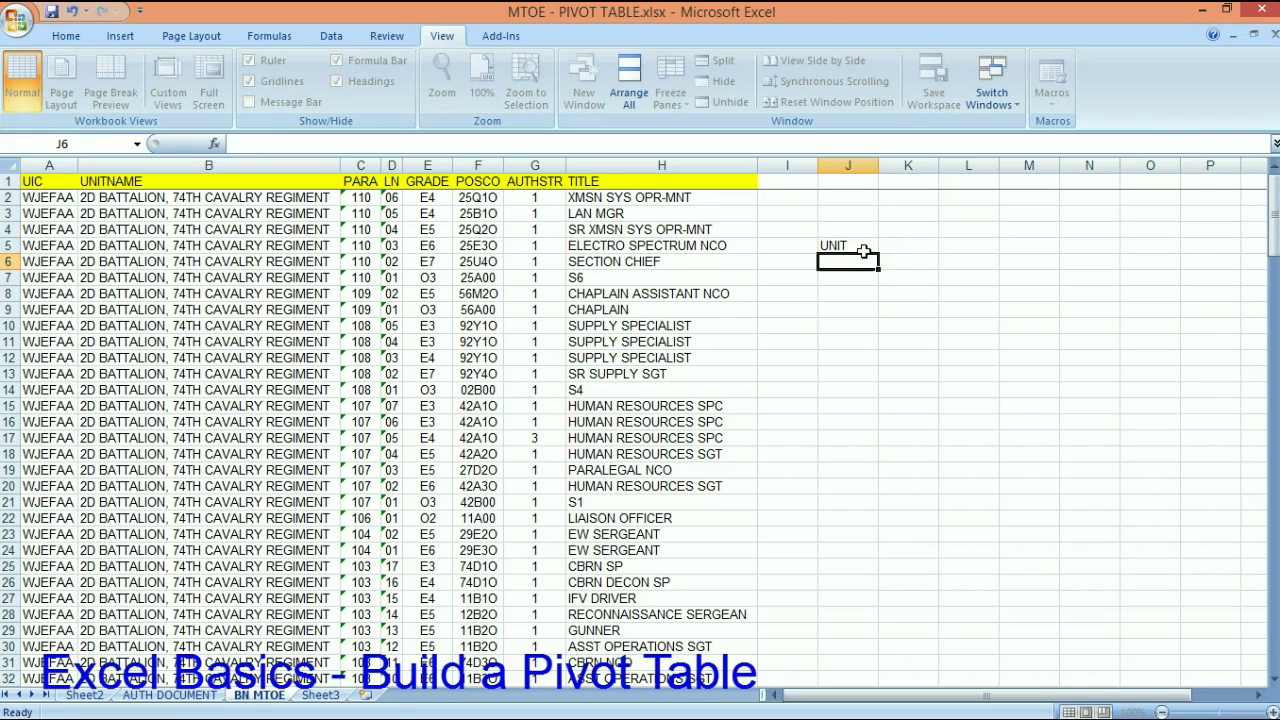
text(HHC)
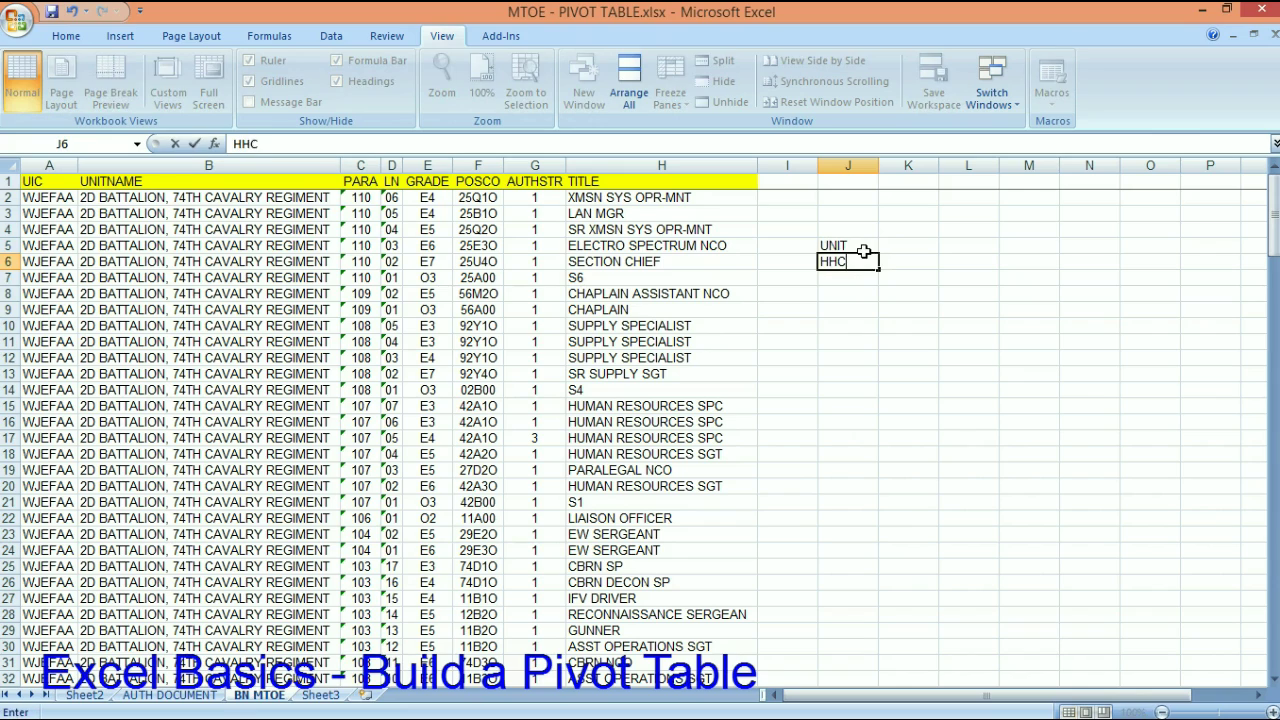
key(Return)
List the remaining companies A CO, B CO, C CO and D CO in cells J7 to J10 under HHC.
text(A CO)
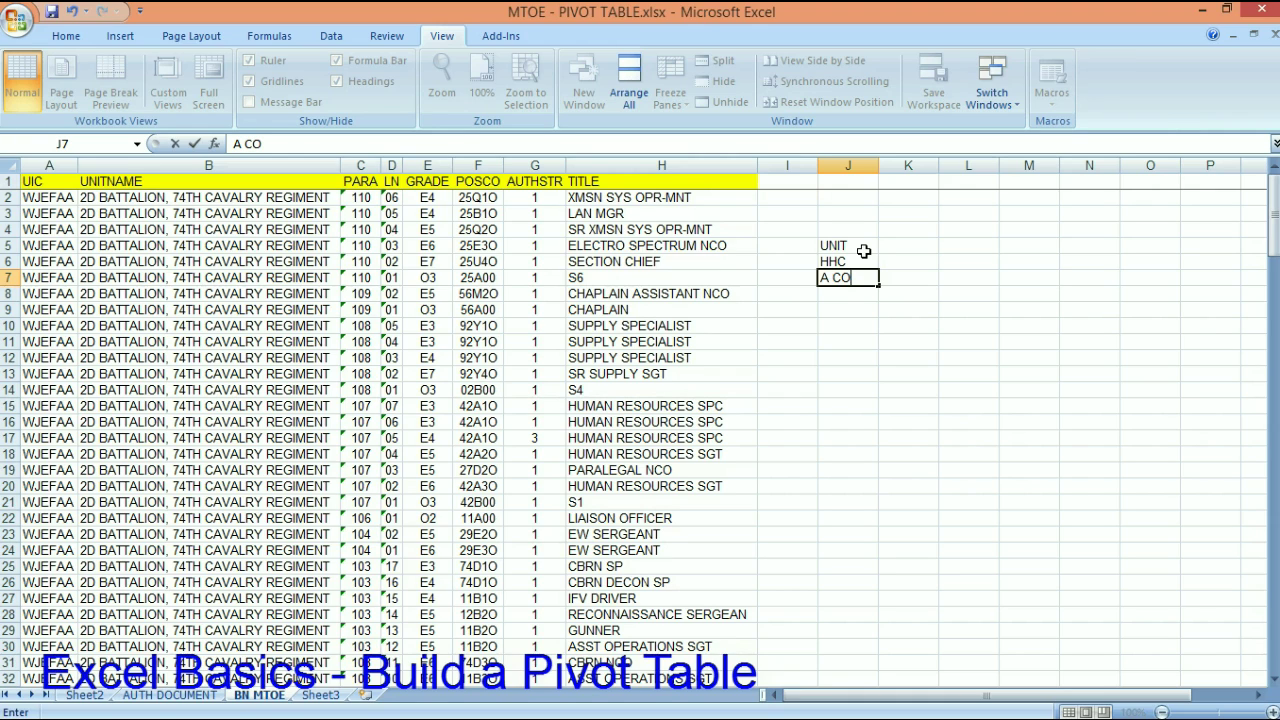
key(Return)
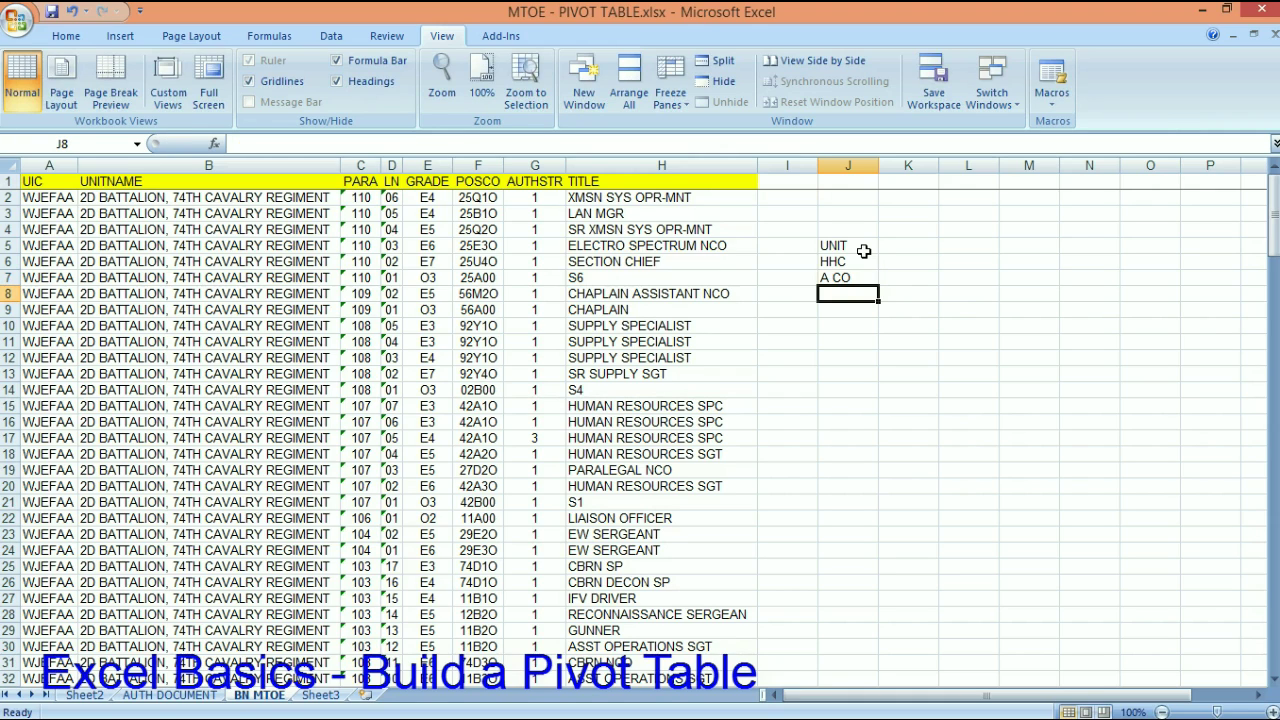
text(B CO)
key(Return)
text(C)
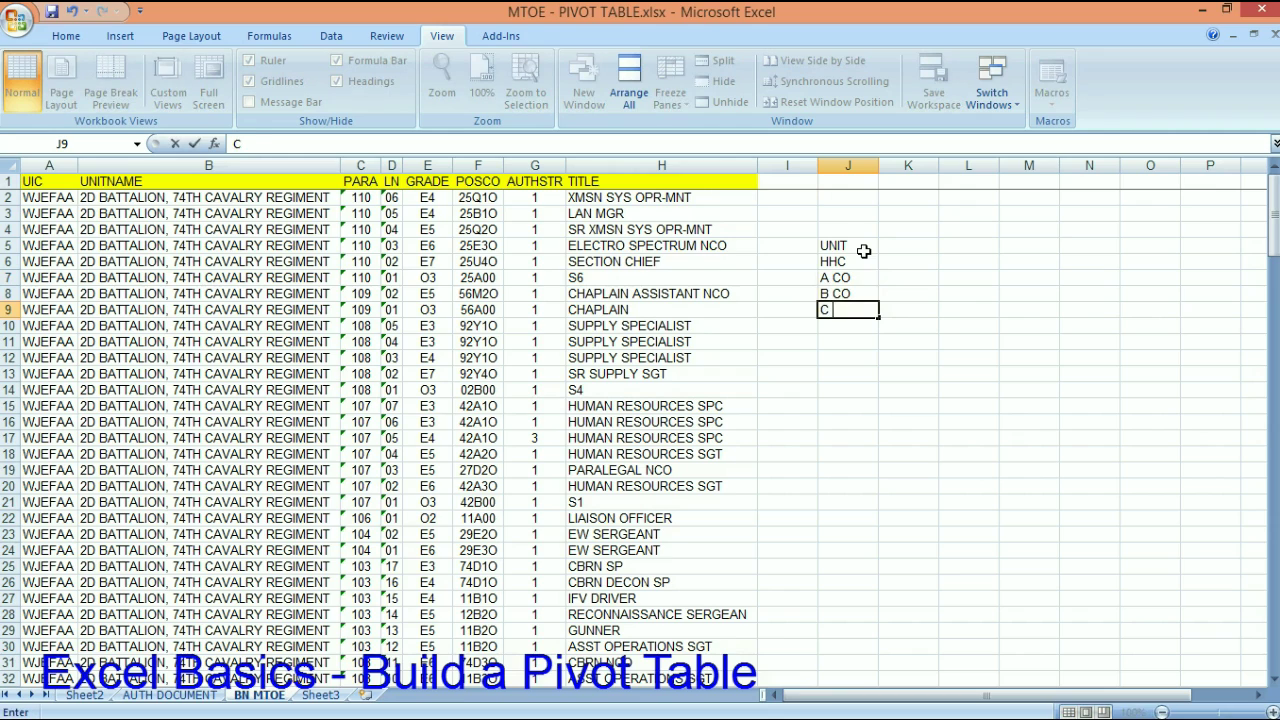
text( CO)
key(Return)
text(D)
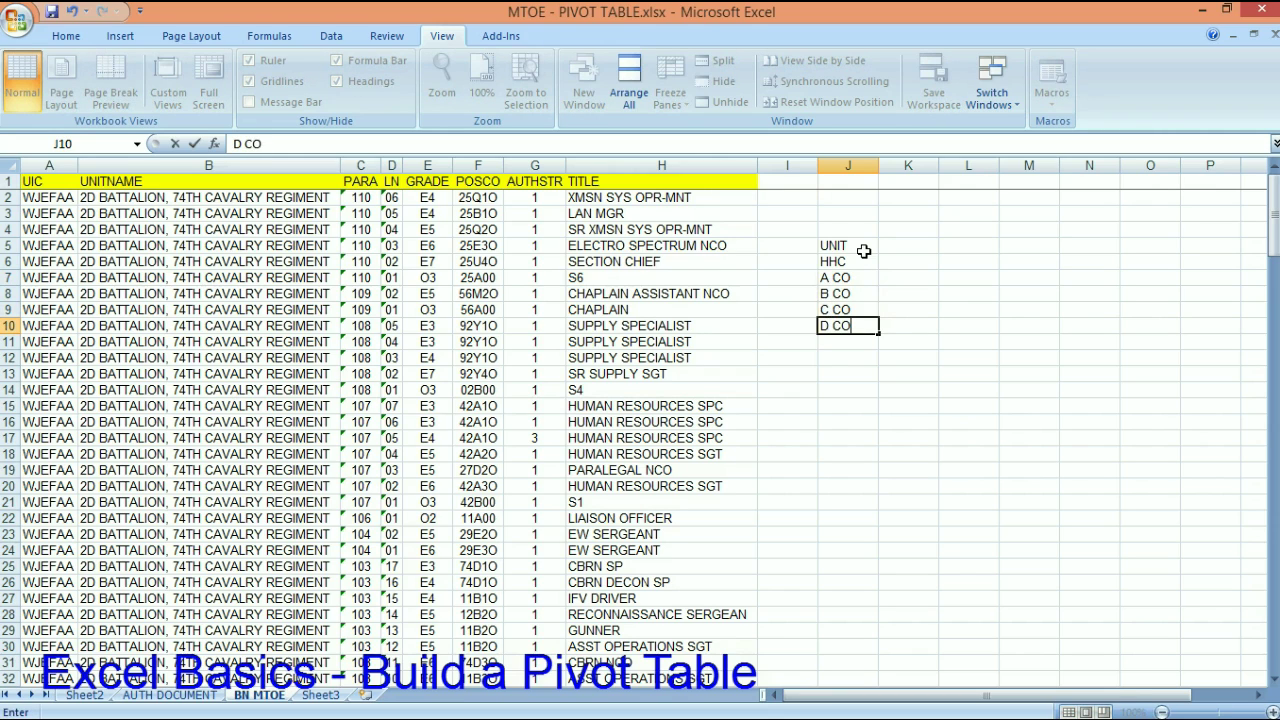
key(Return)
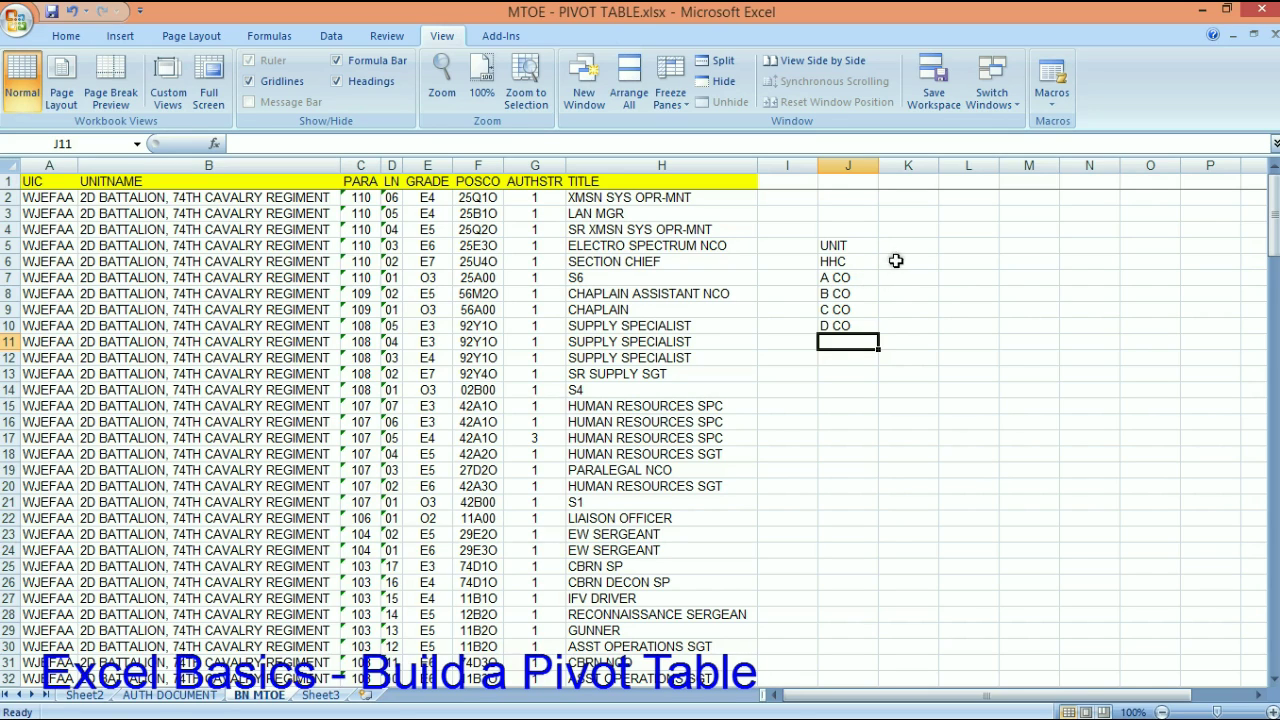
Enter the heading AUTH in cell K5 beside UNIT.
click(902, 264)
click(902, 248)
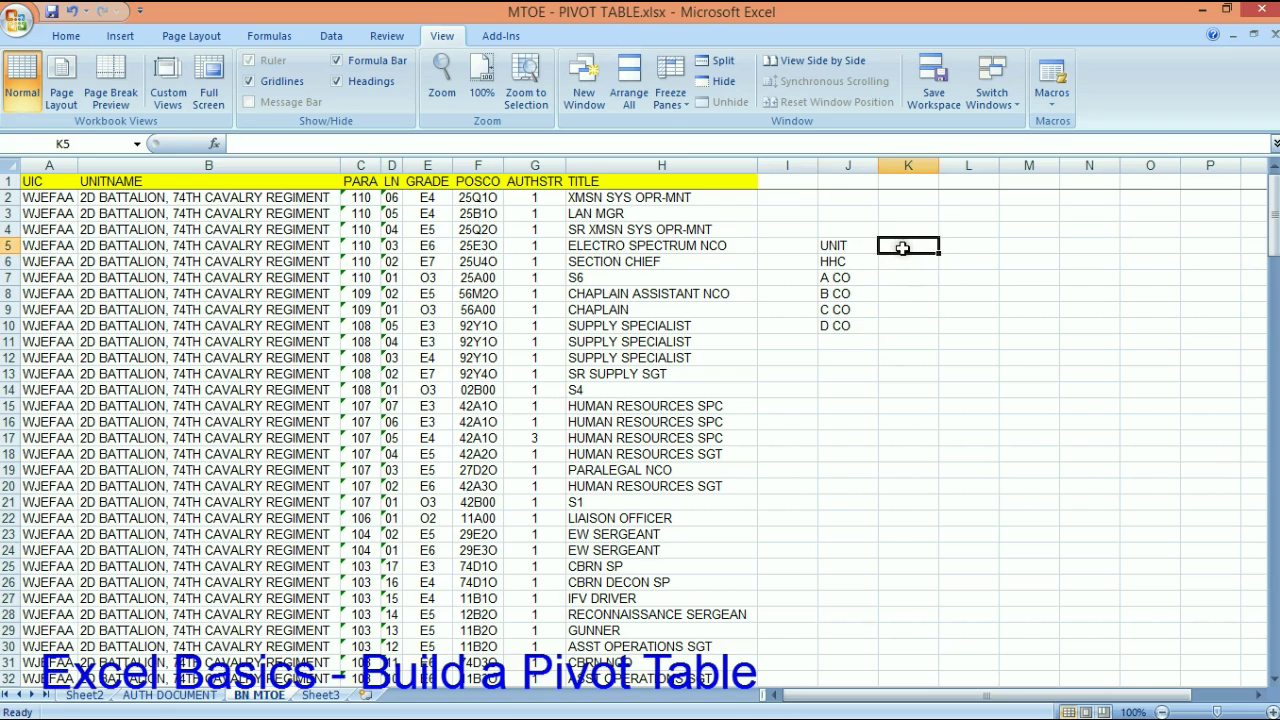
text(AUTH)
key(Return)
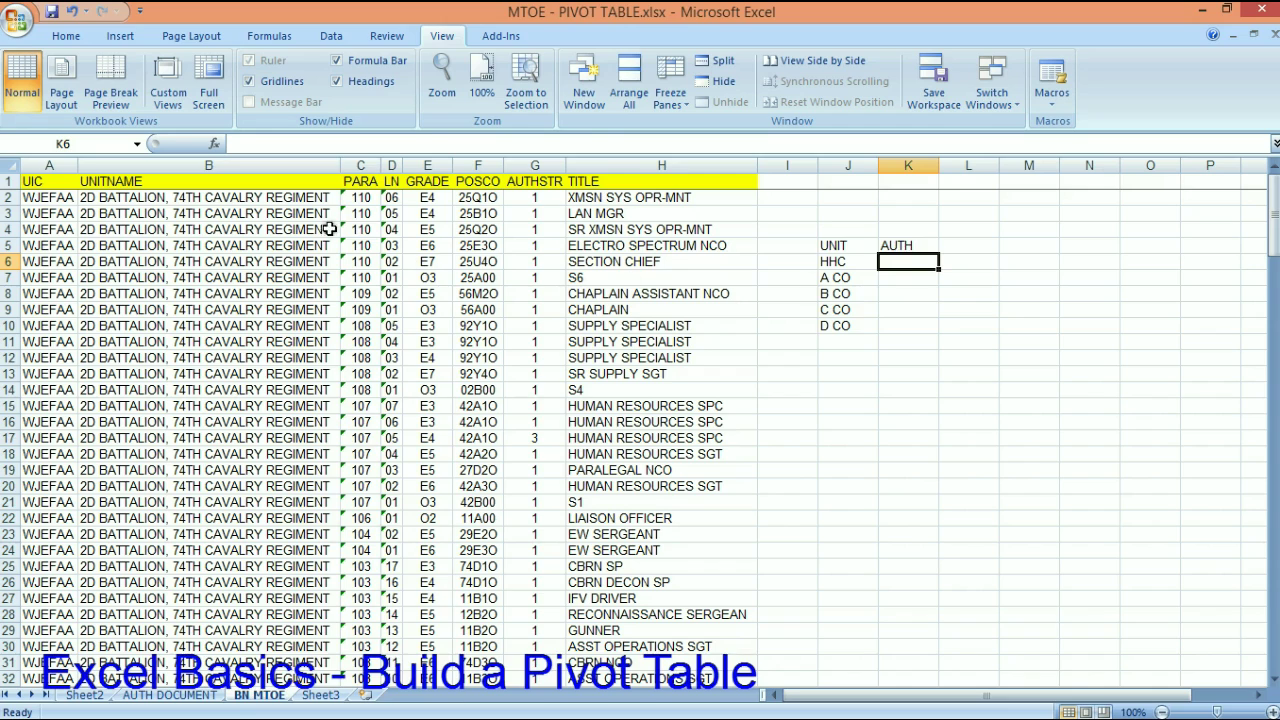
Total HHC's authorized strength in cell K6 with the formula =SUMIF(C:C,"1*",G:G).
click(546, 166)
click(365, 166)
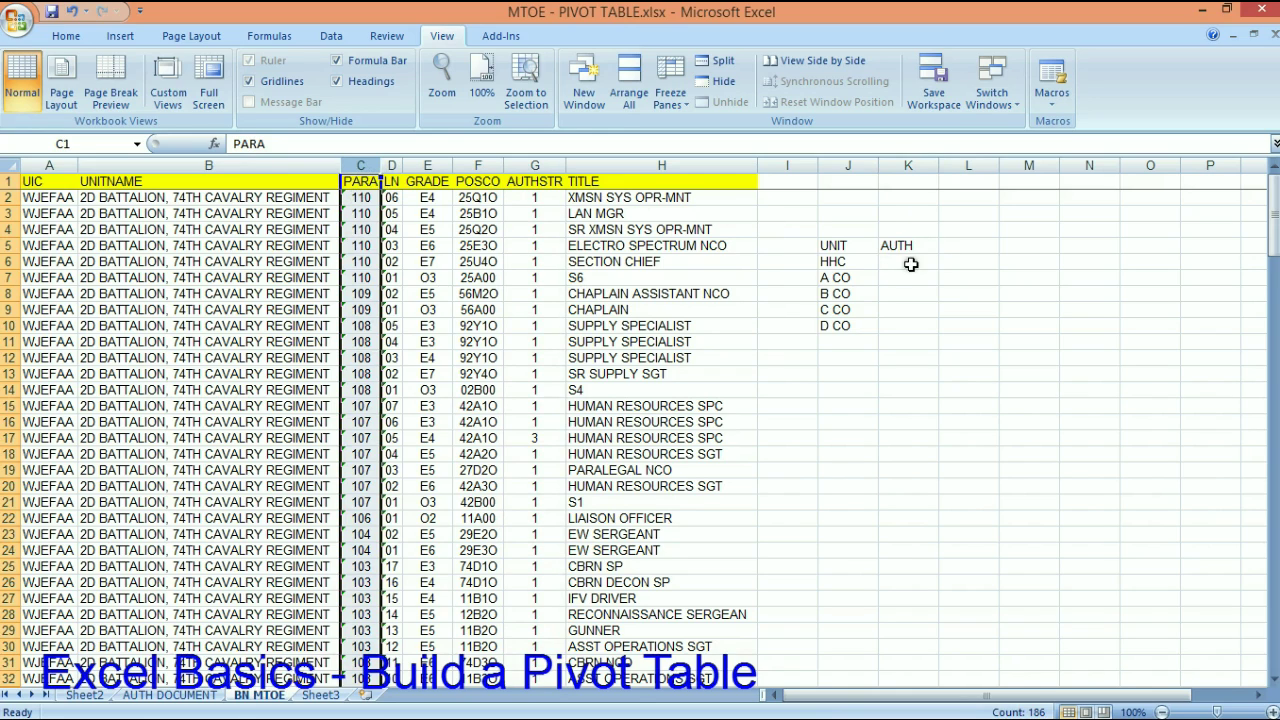
click(908, 262)
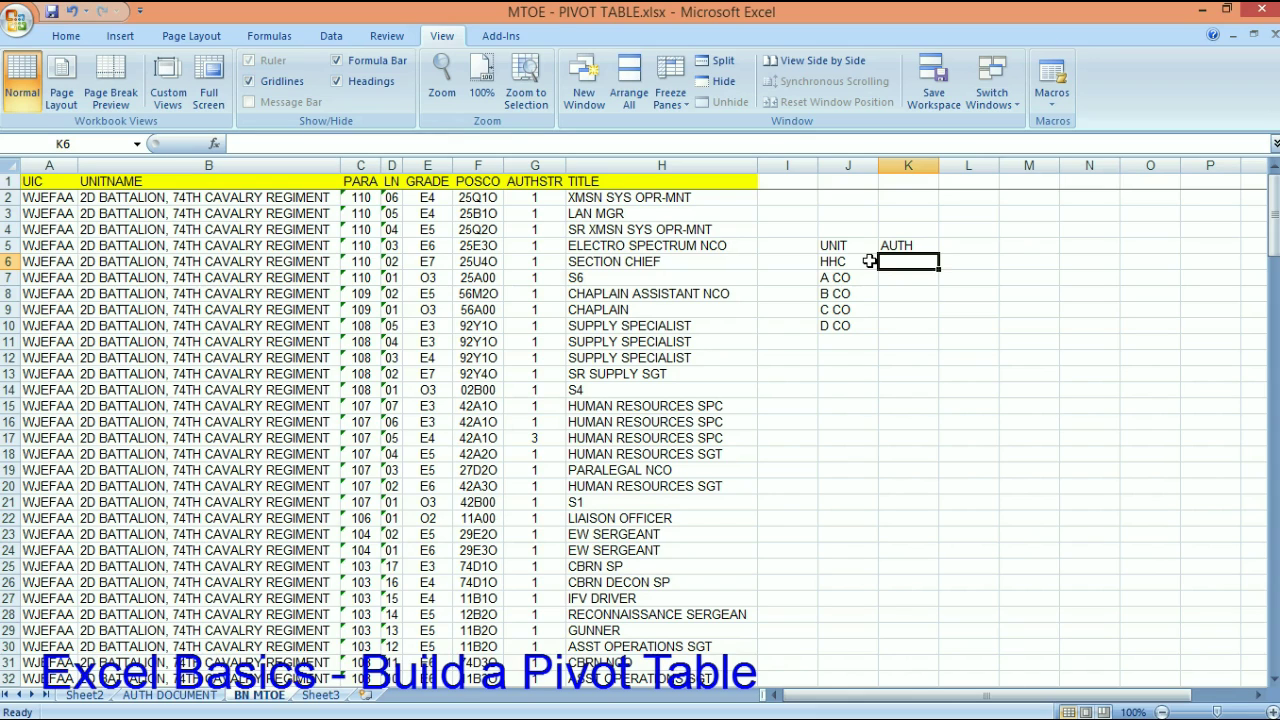
text(=)
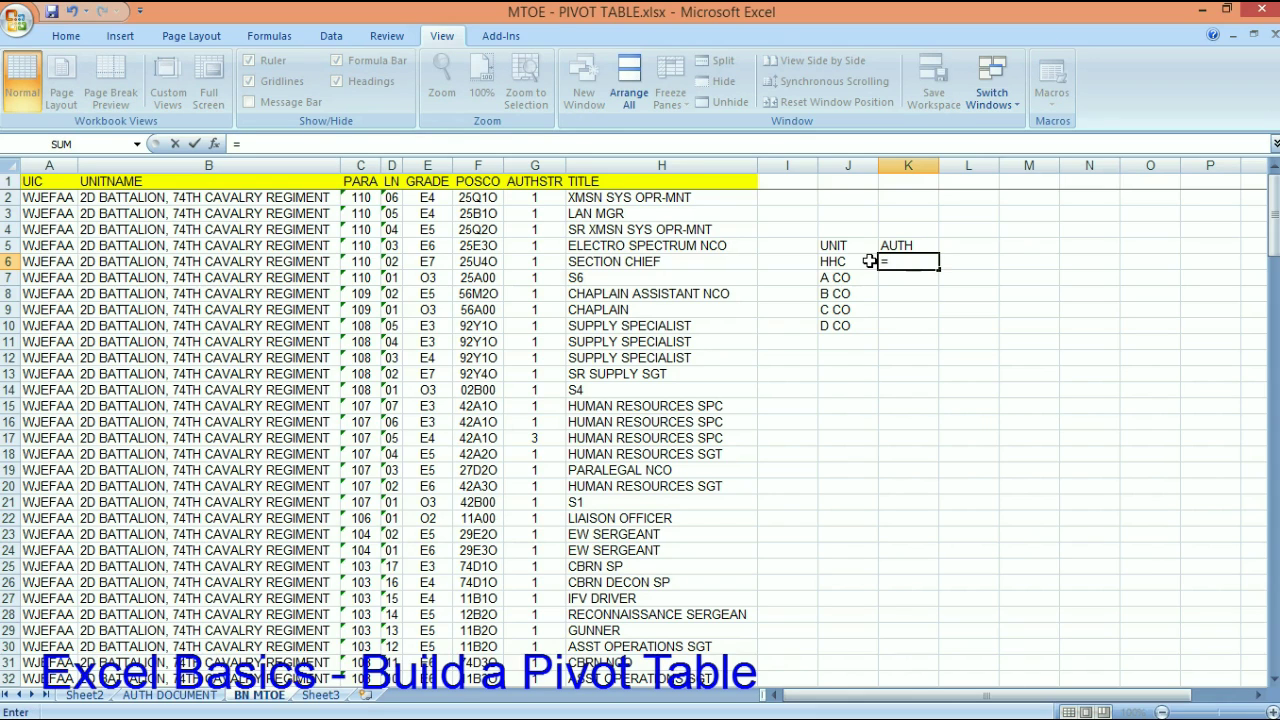
text(SUMIF)
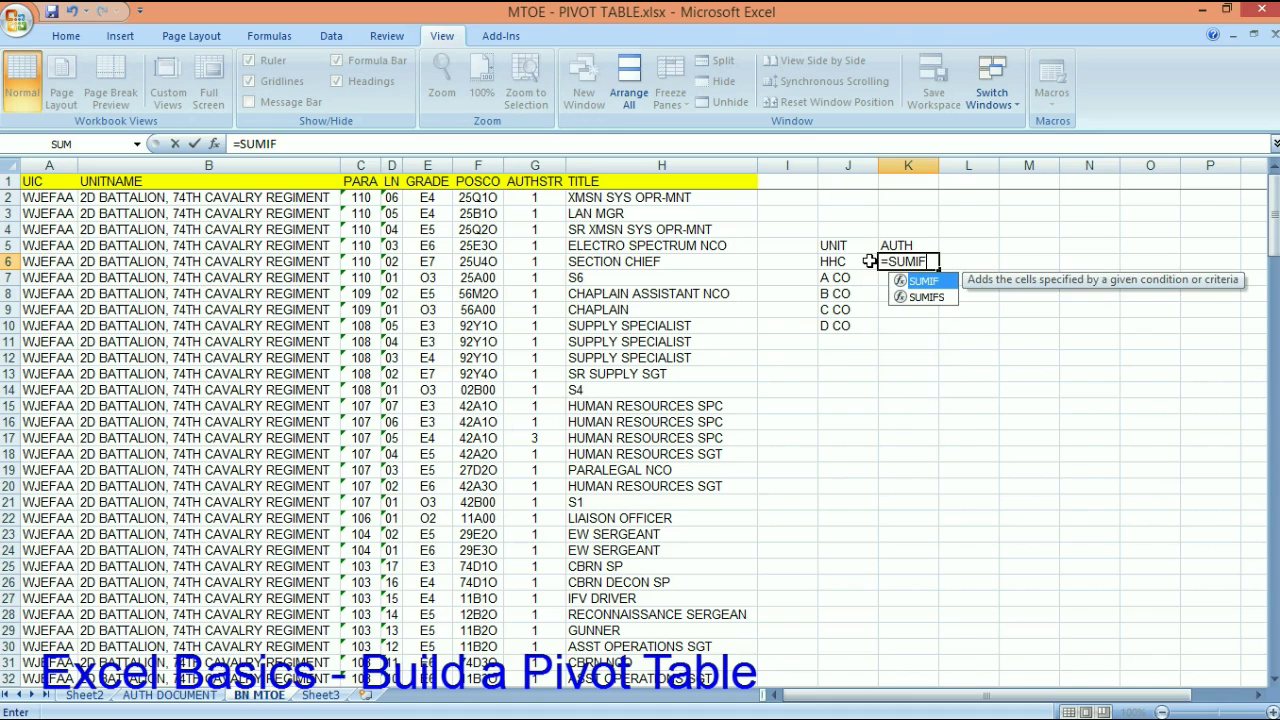
text(()
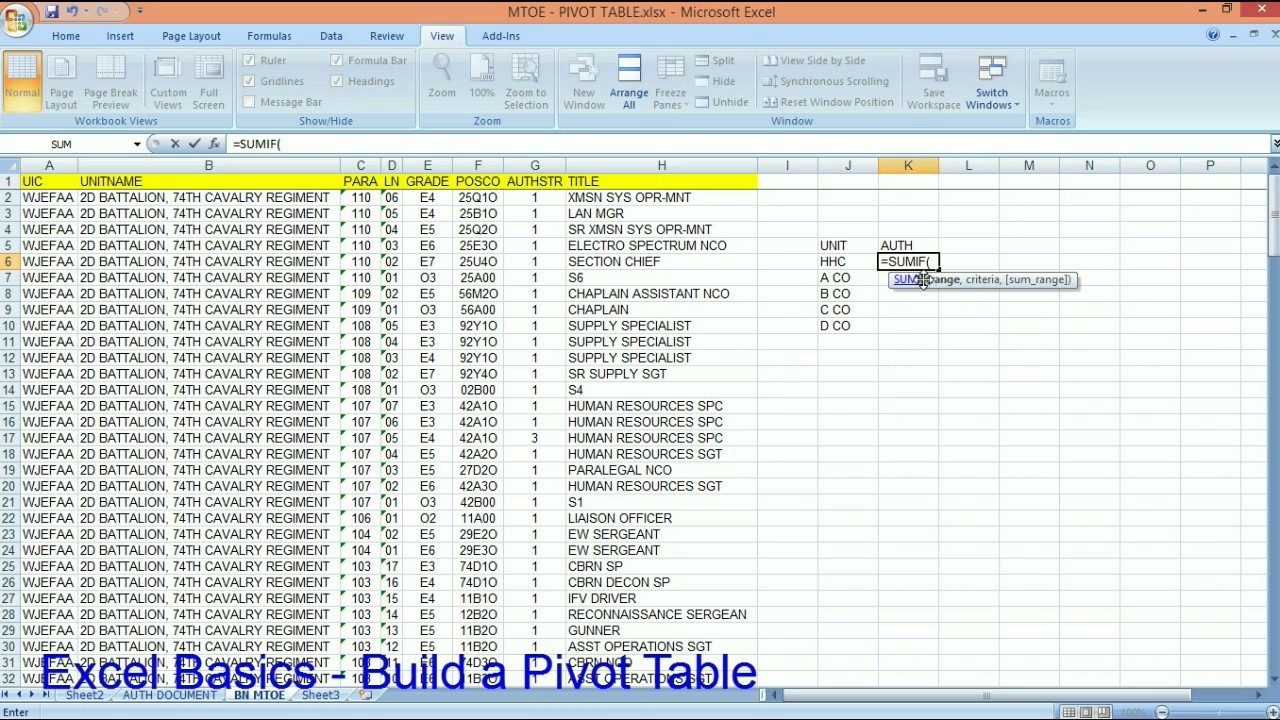
click(362, 164)
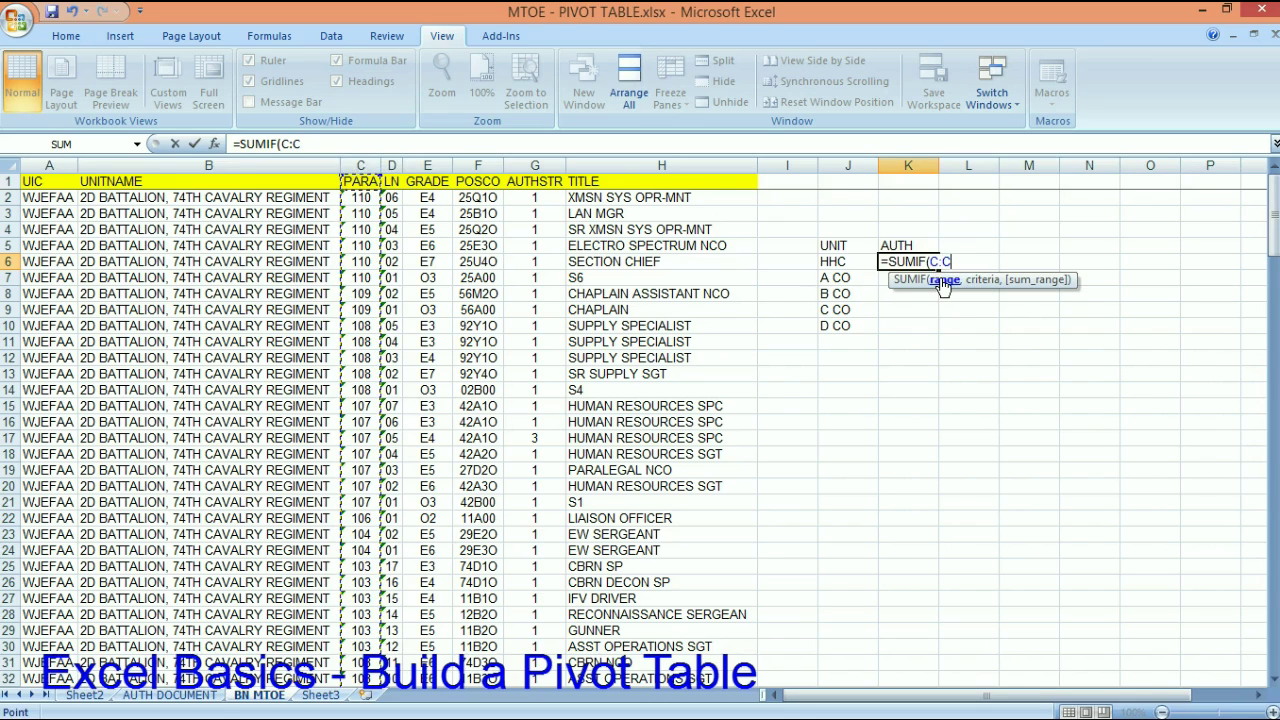
text(,)
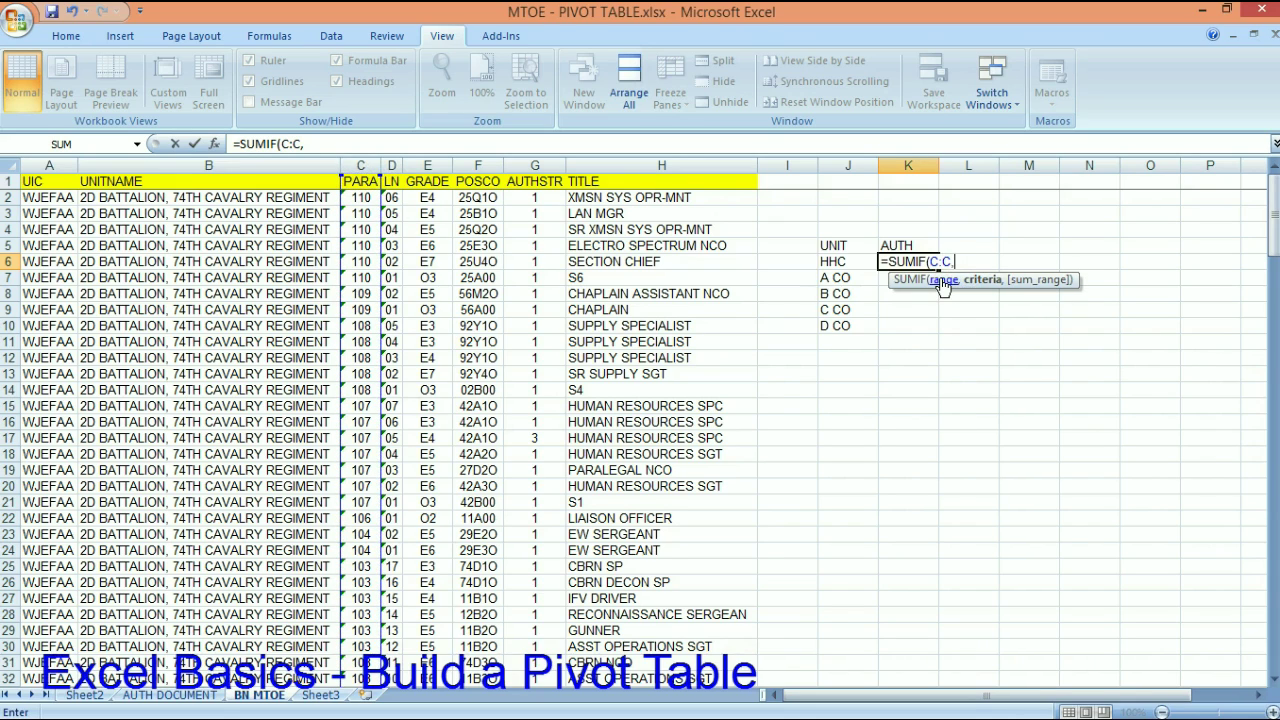
text("1*")
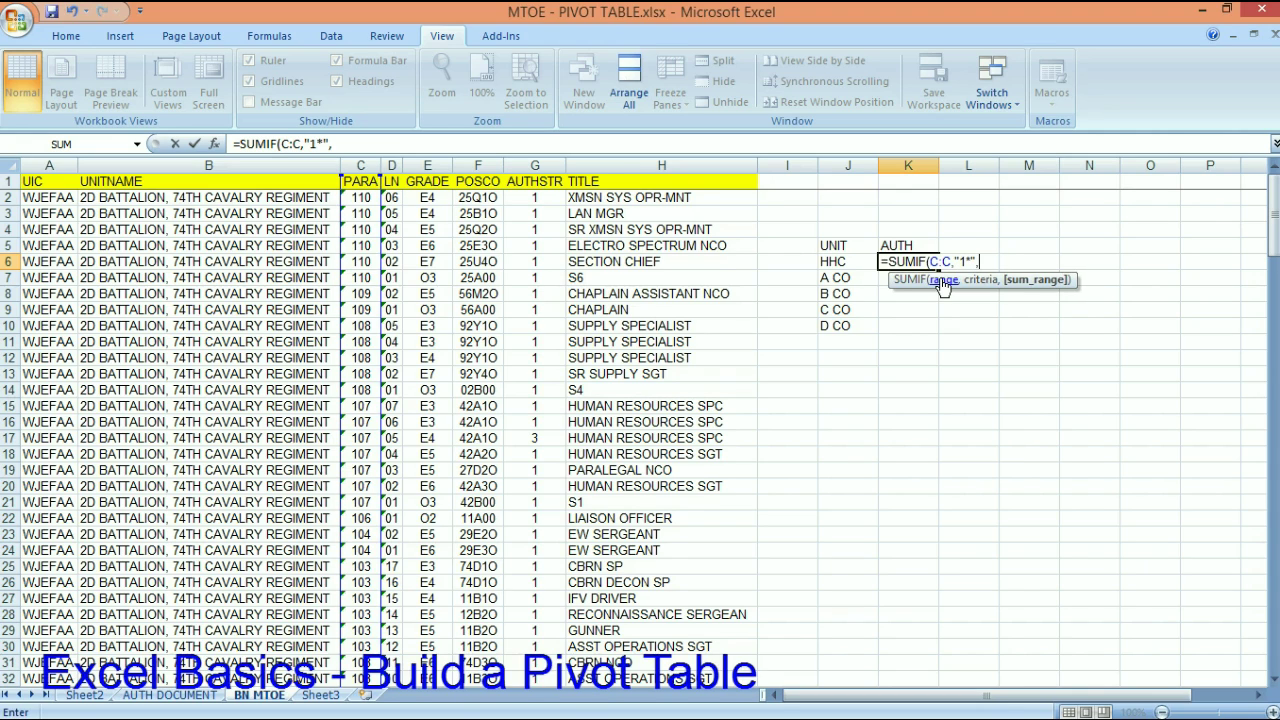
text(,)
click(537, 165)
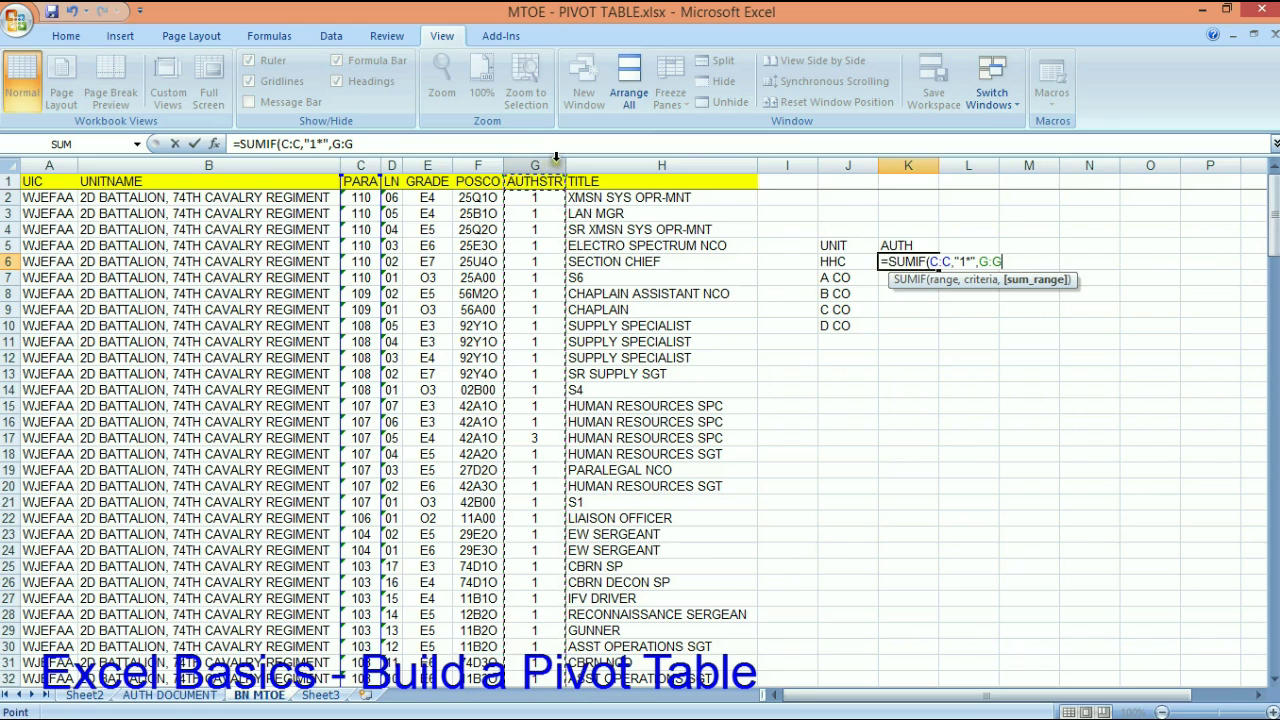
text())
key(Return)
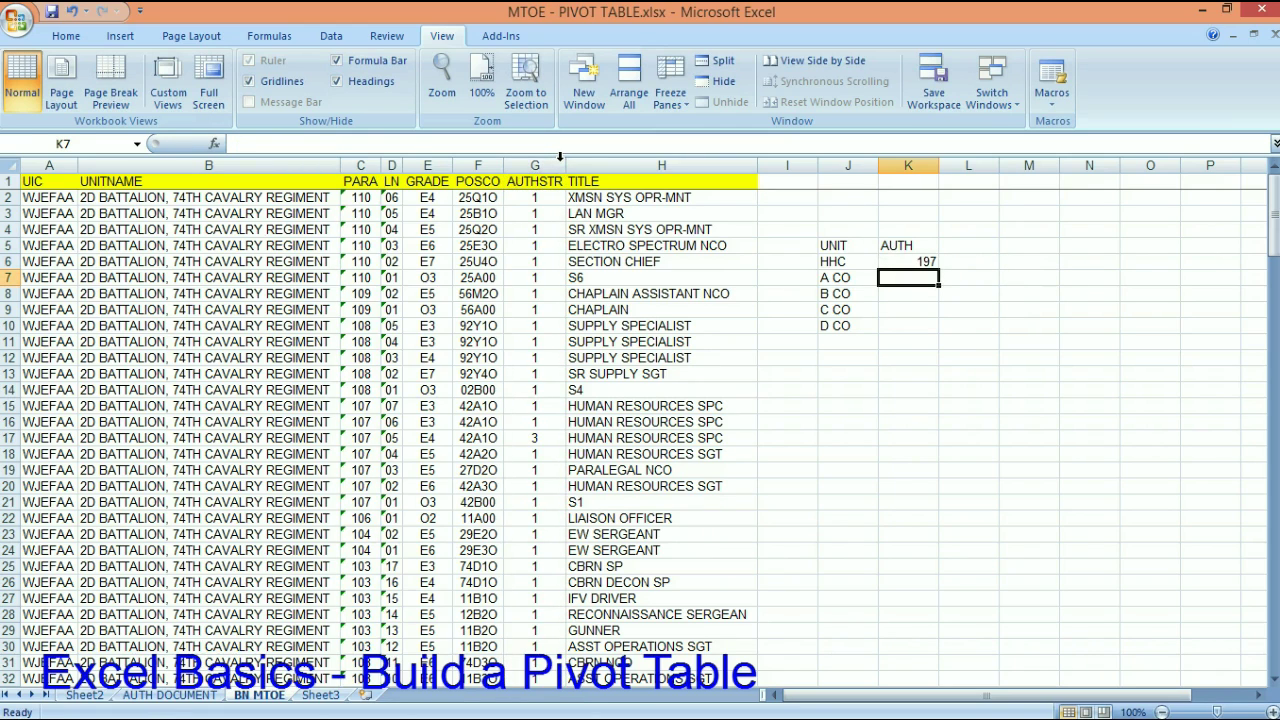
Center the contents of column K.
click(906, 165)
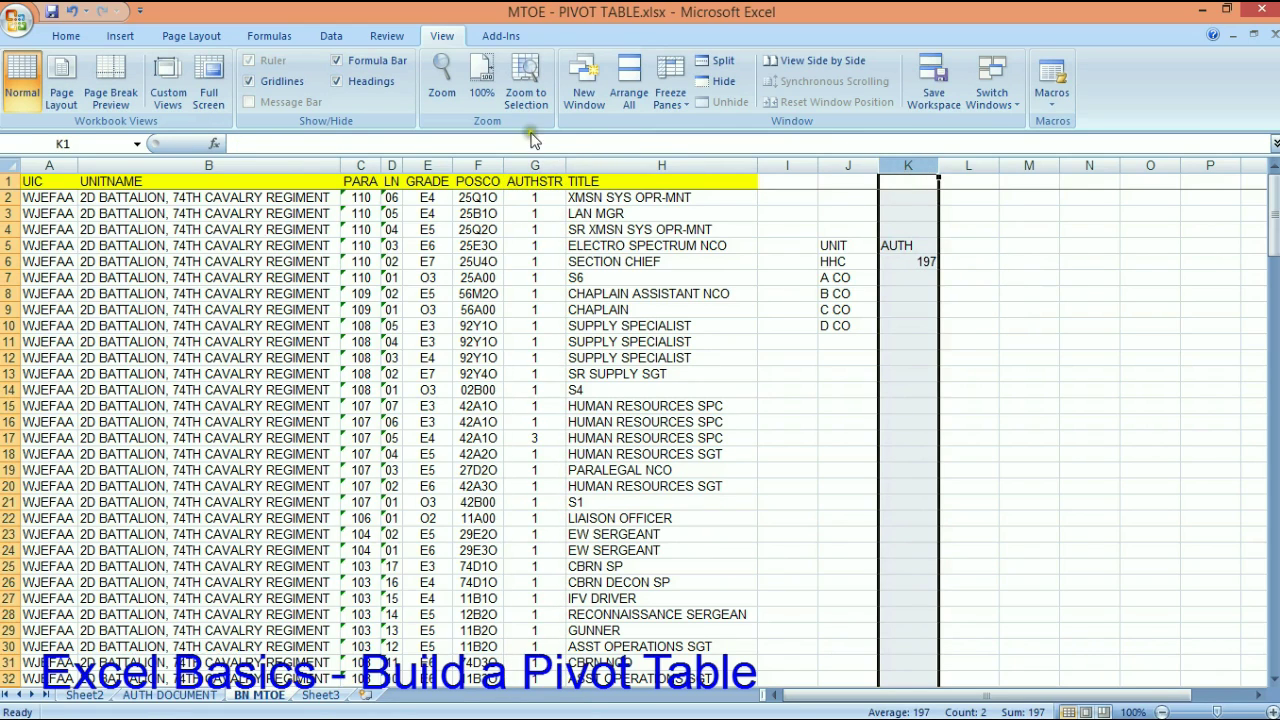
click(66, 36)
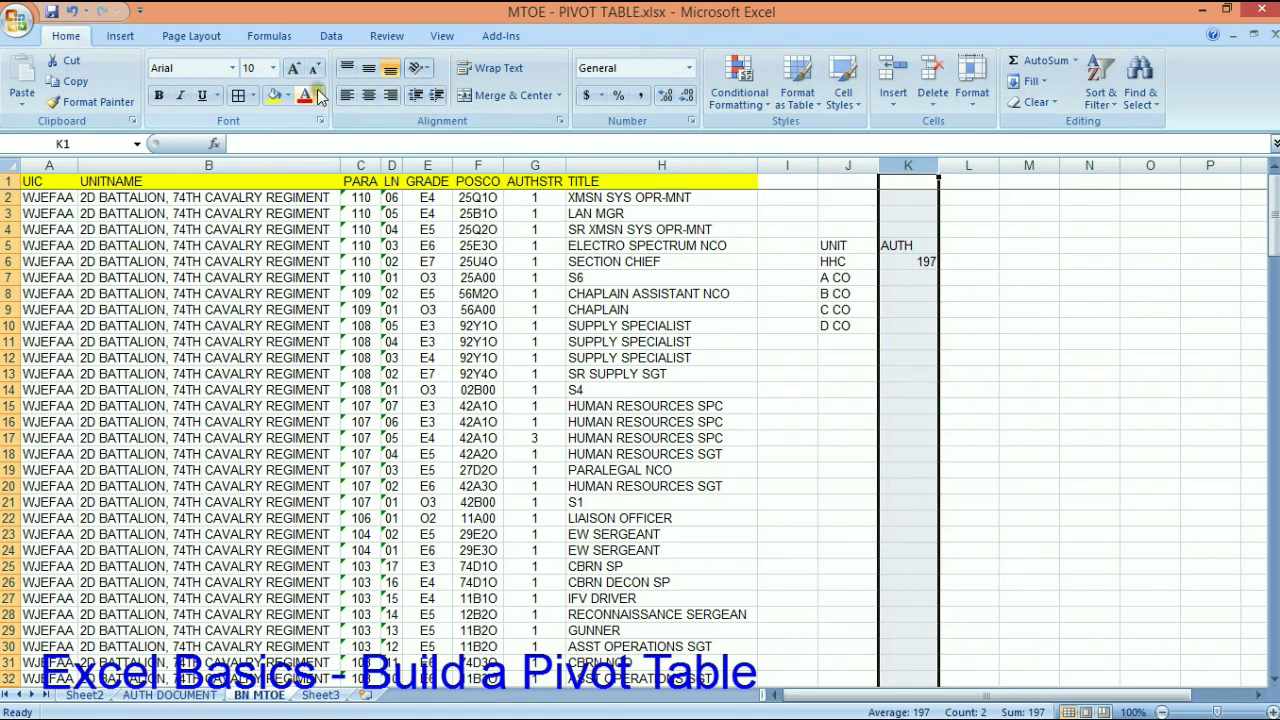
click(369, 96)
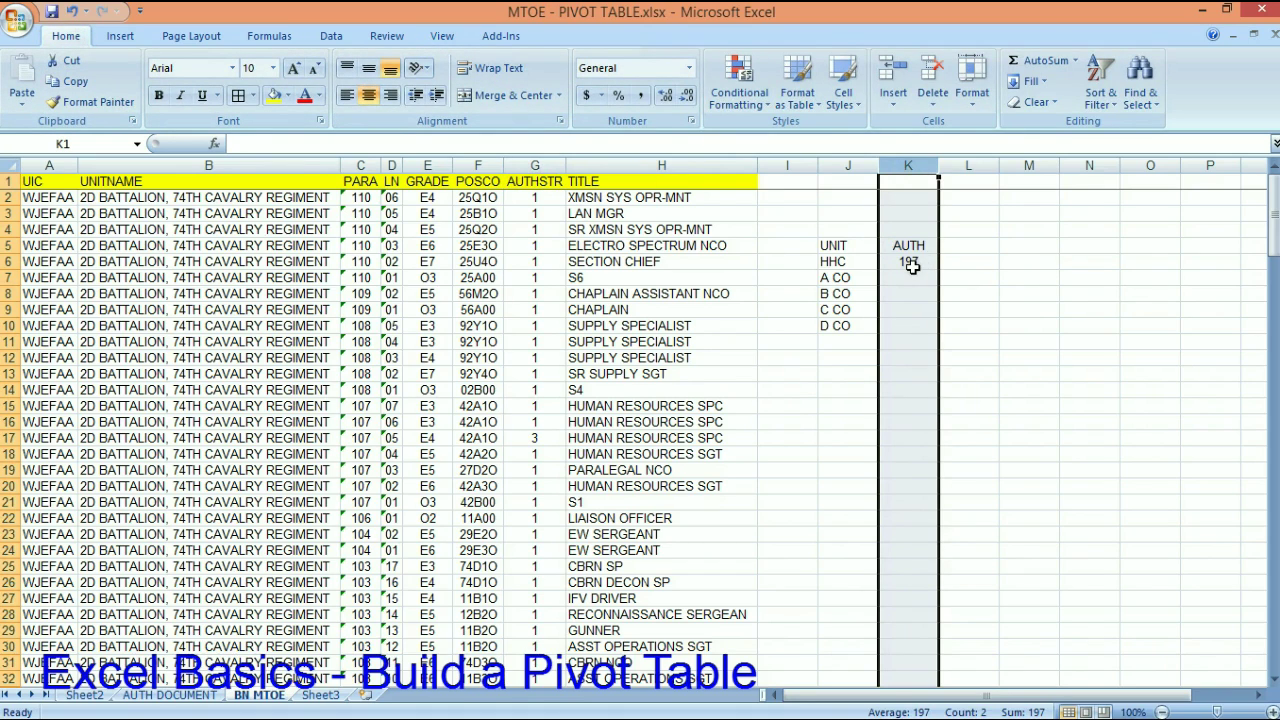
Filter the PARA column to values that begin with 1 and check the sum of the AUTHSTR column.
click(10, 165)
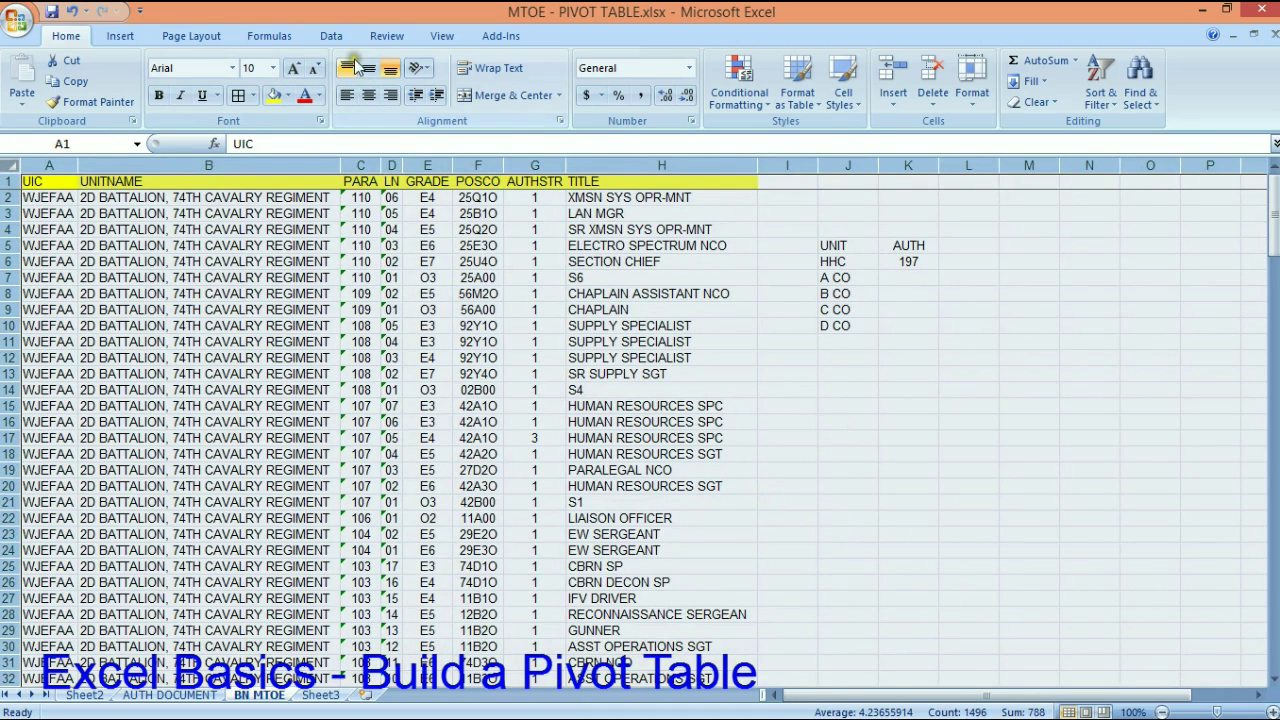
click(331, 36)
click(490, 80)
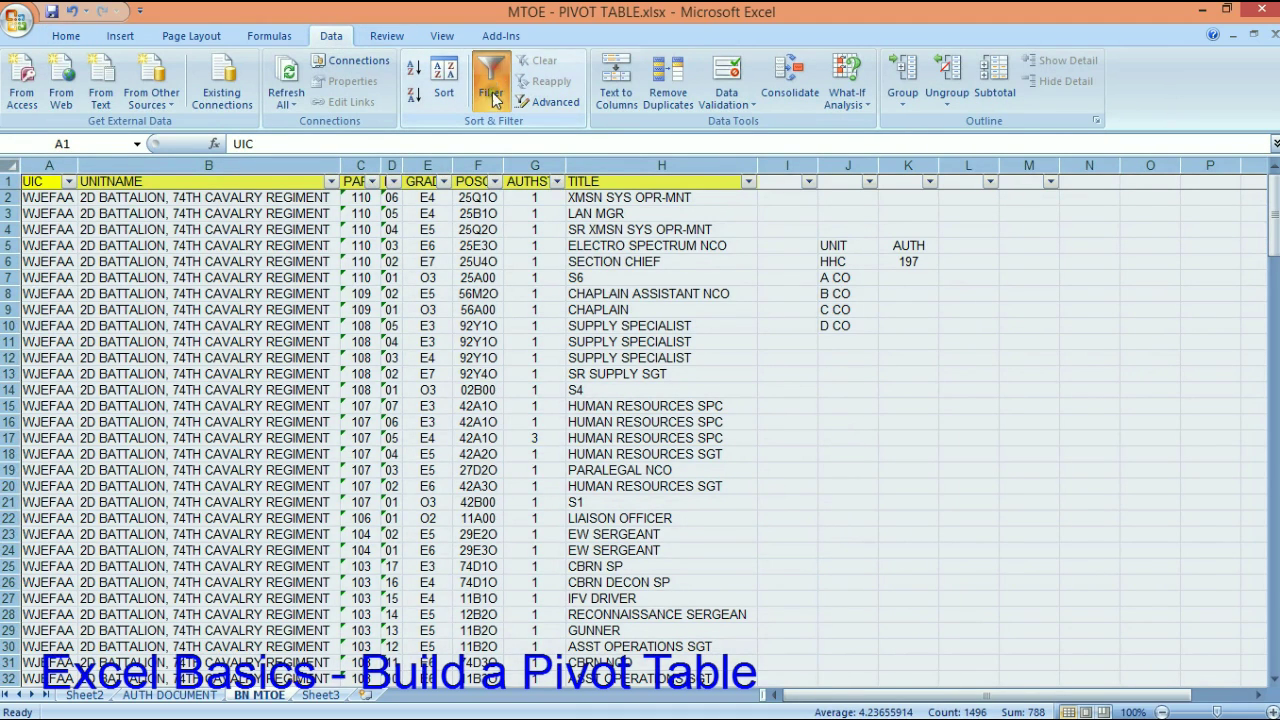
click(372, 181)
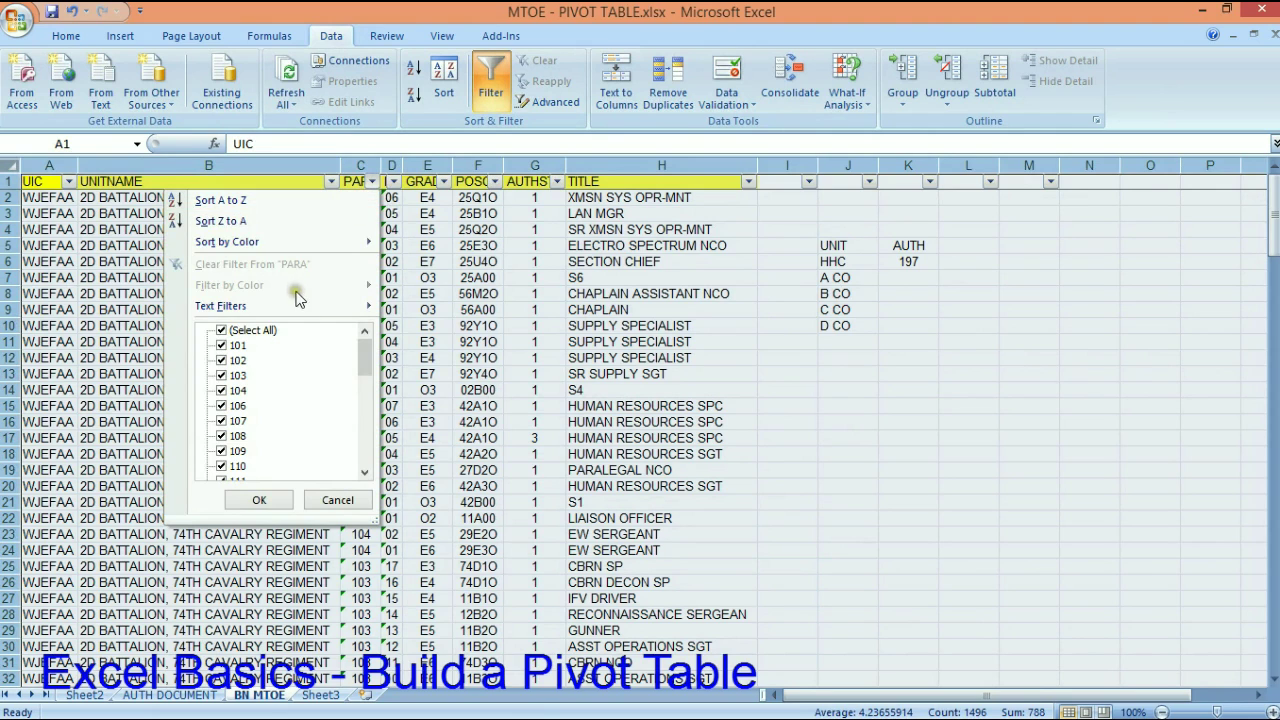
mouse_move(297, 308)
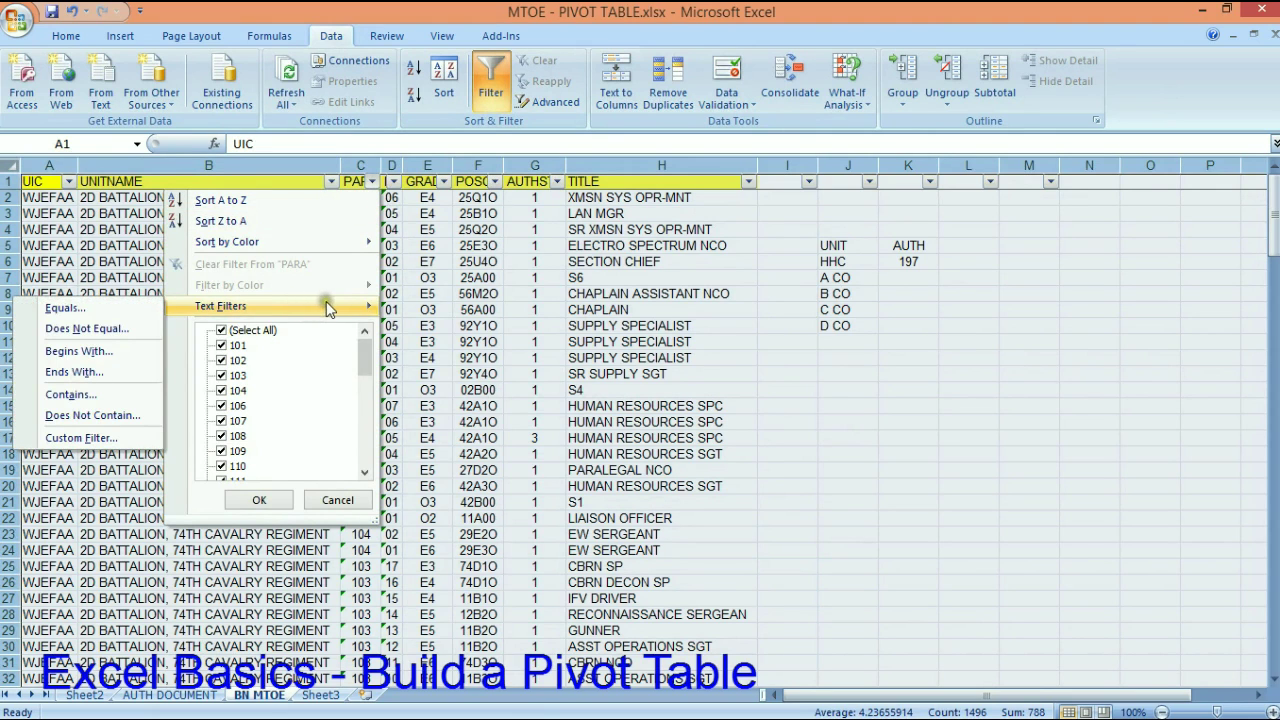
click(88, 343)
text(1)
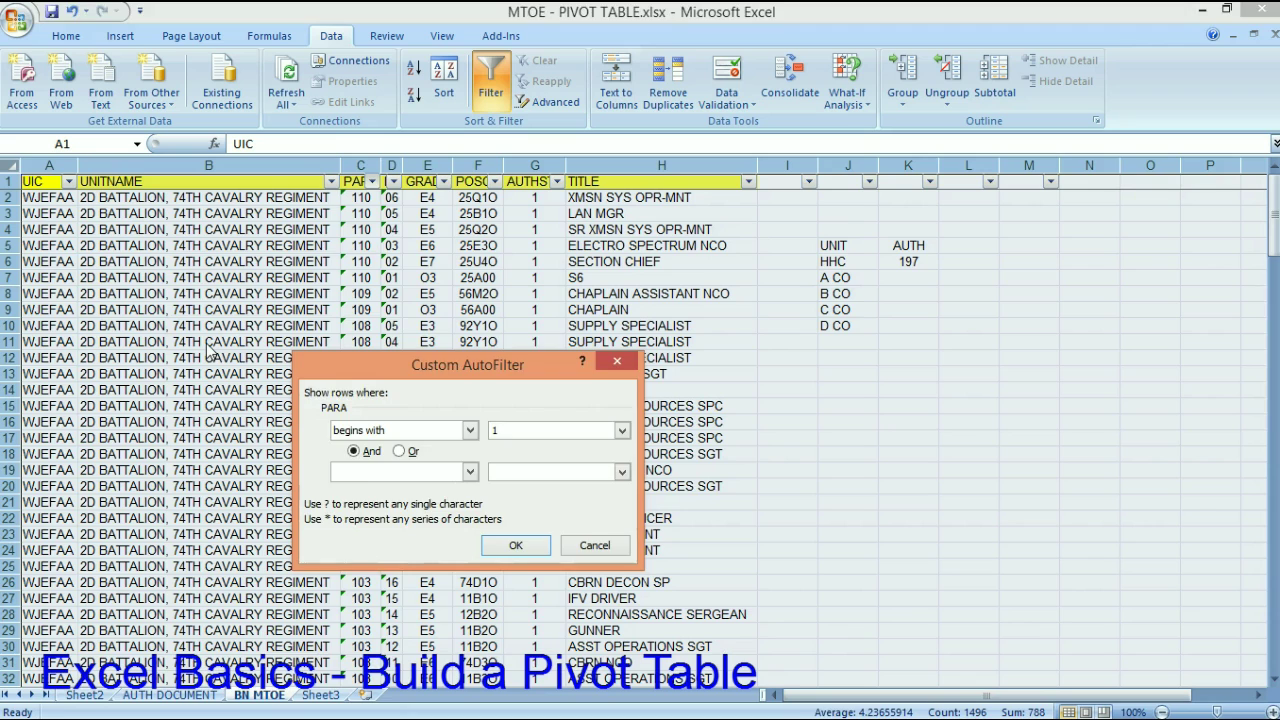
key(Return)
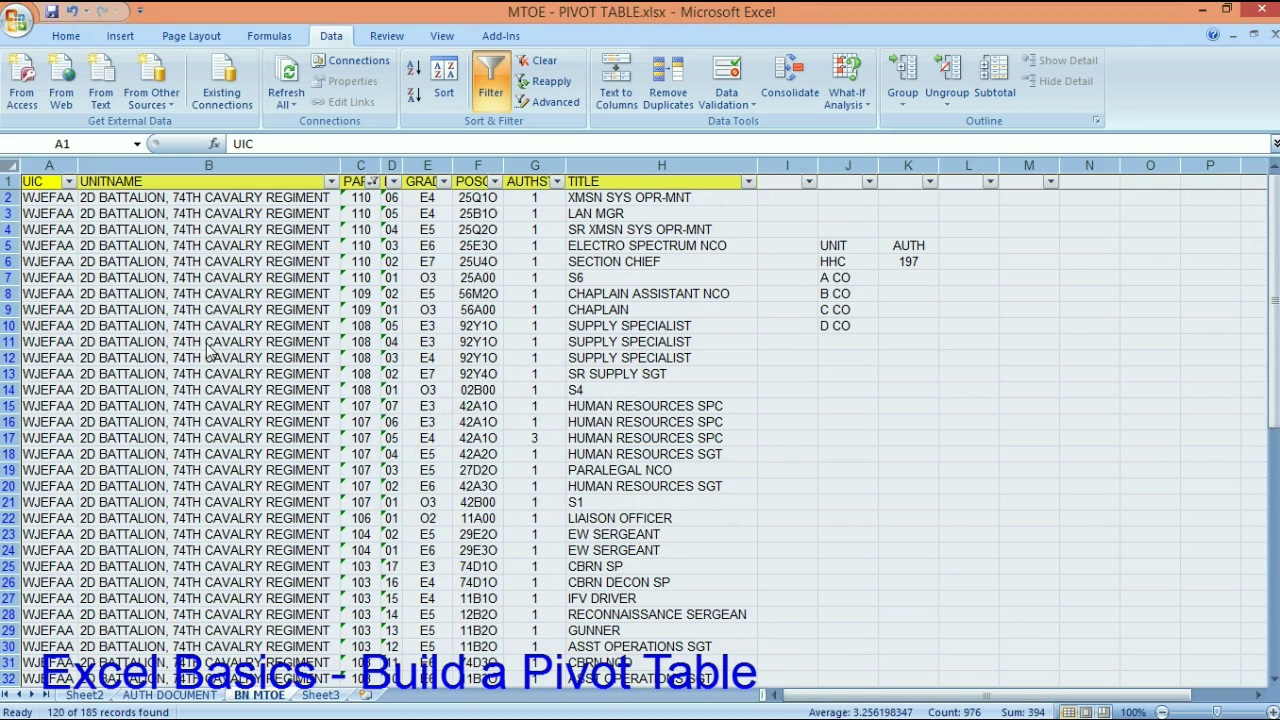
click(545, 162)
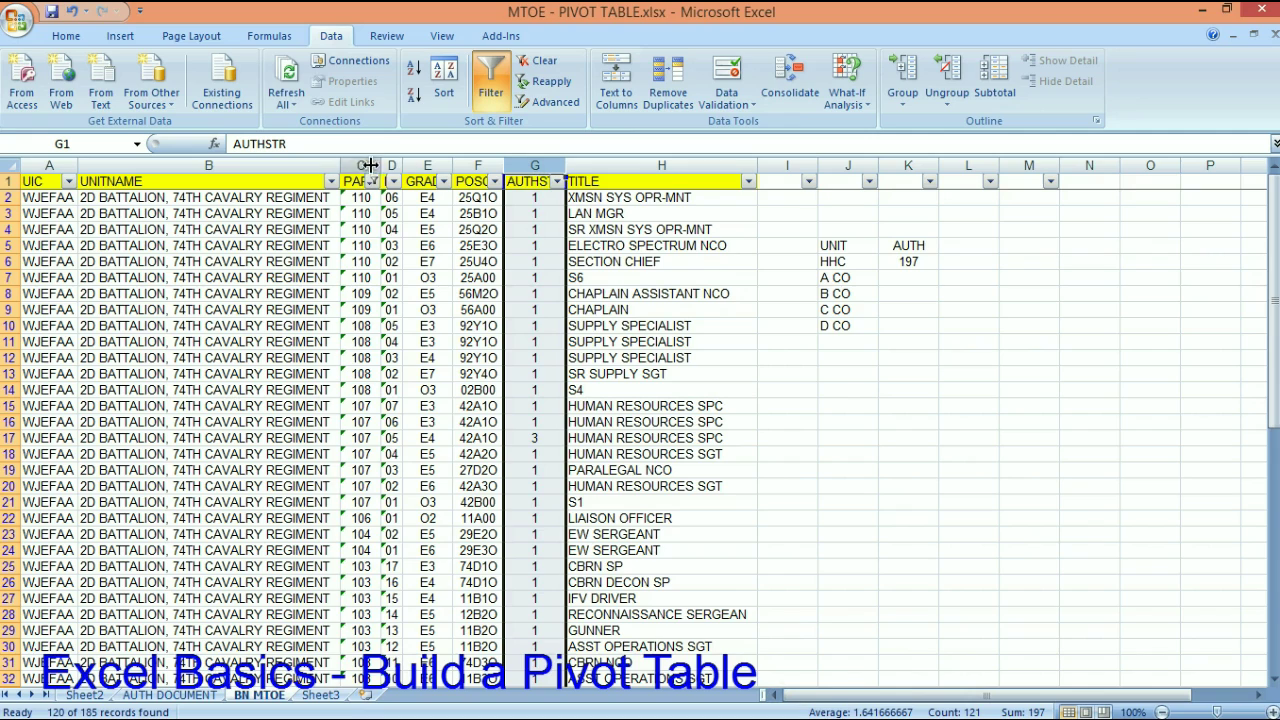
Copy HHC's formula from K6 to K7 for A CO and change its criterion to give =SUMIF(C:C,"2*",G:G).
click(915, 278)
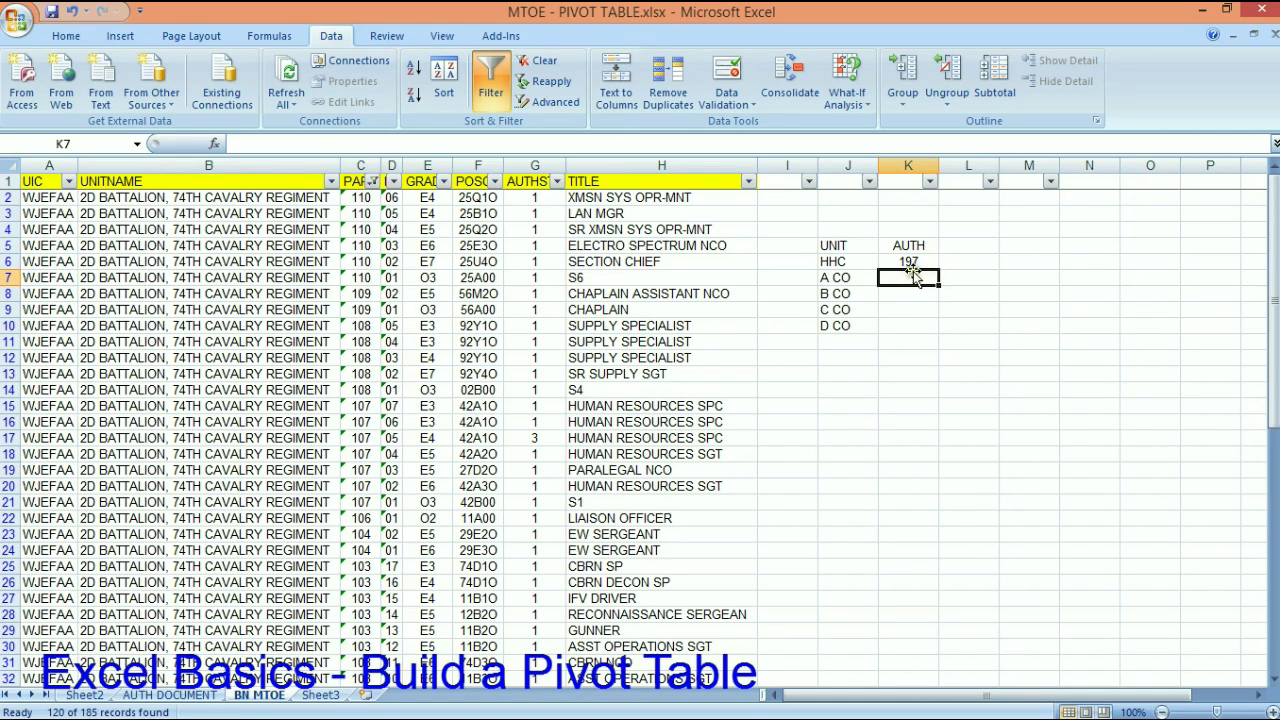
click(912, 262)
drag(938, 271, 938, 288)
click(915, 278)
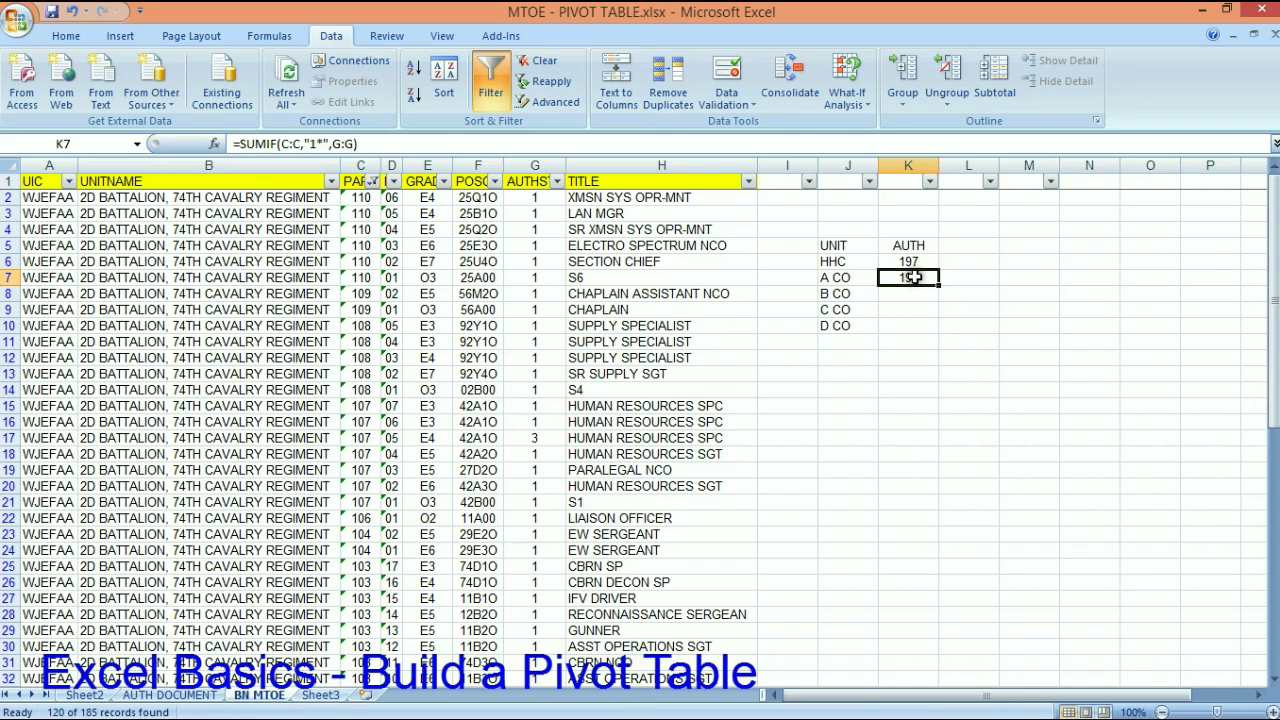
click(309, 143)
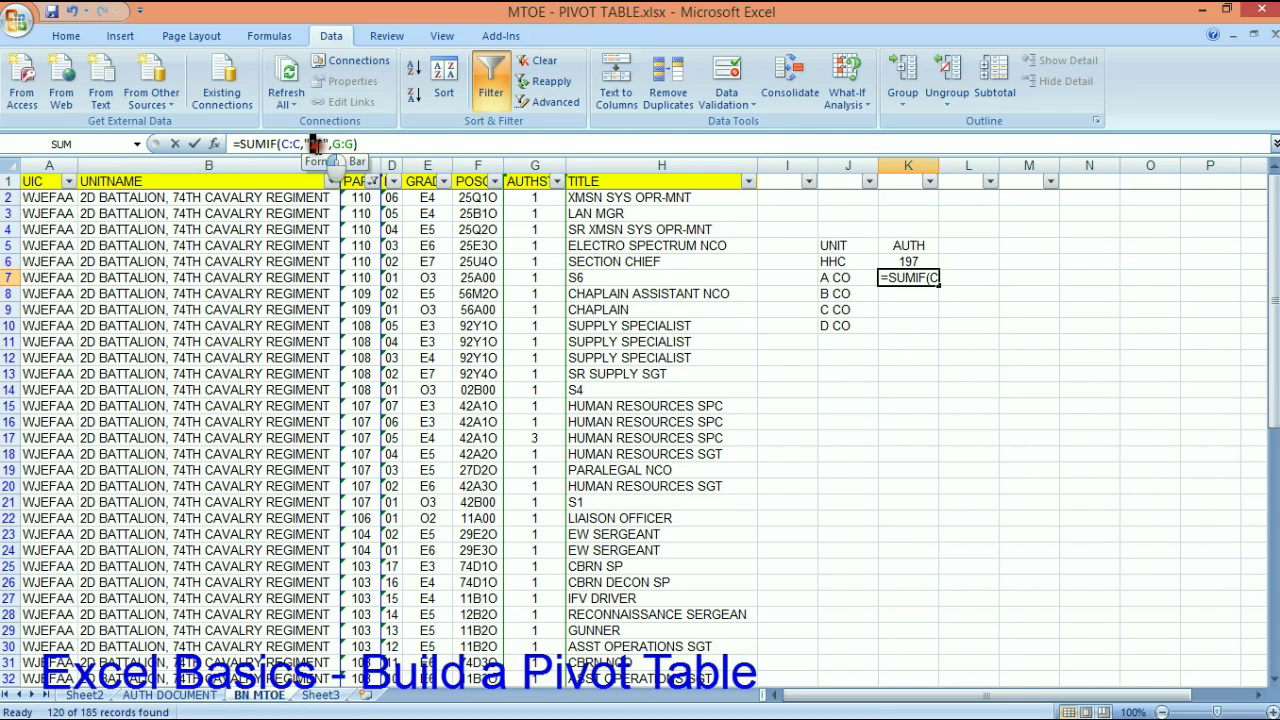
drag(309, 143, 316, 144)
text(2)
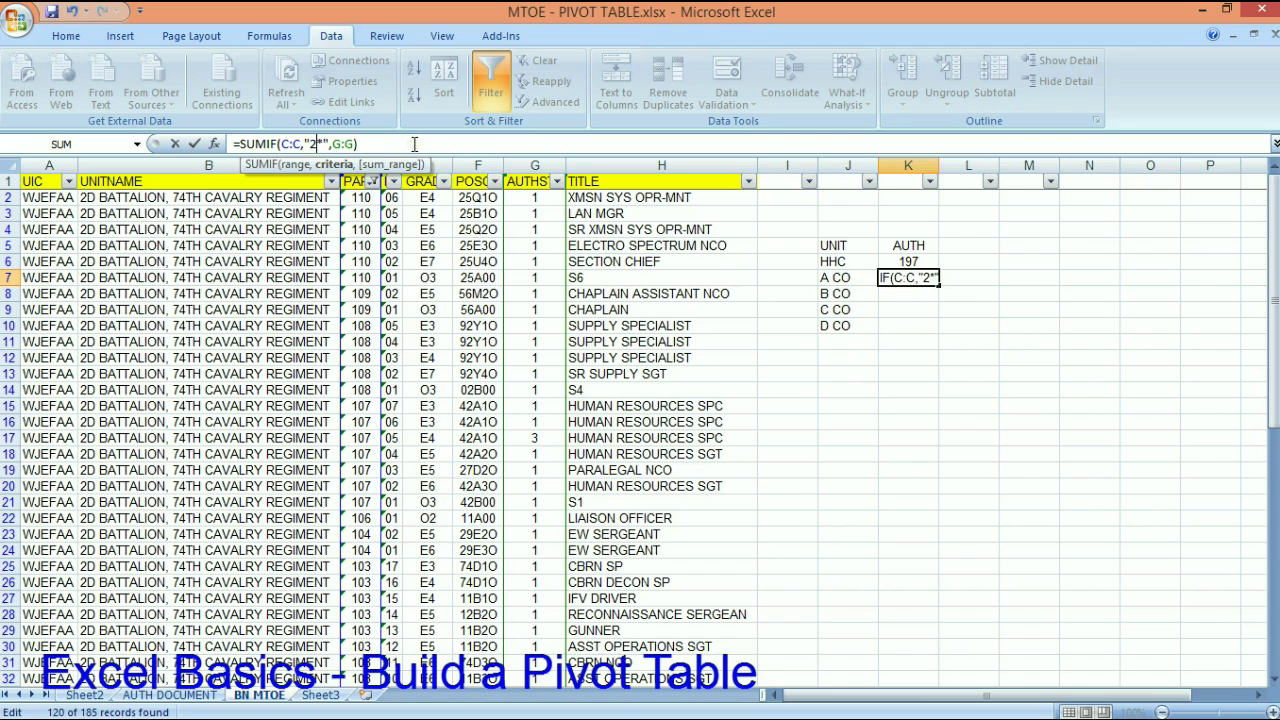
key(Return)
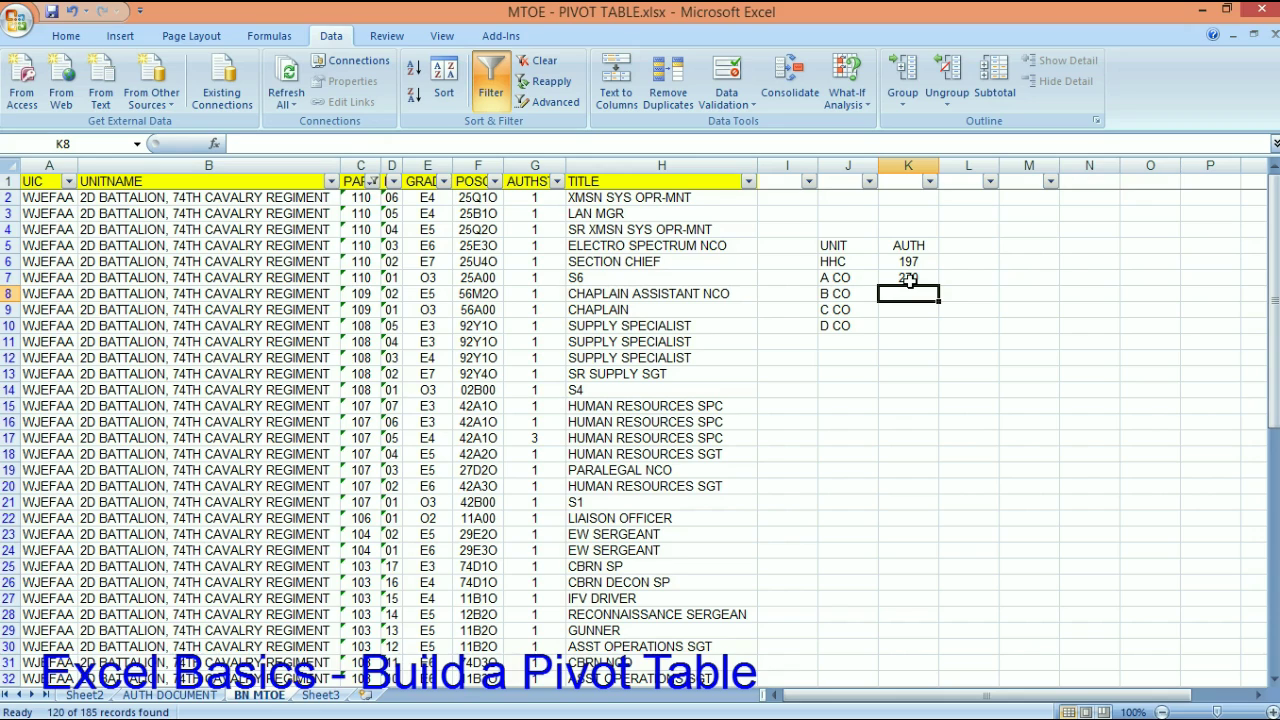
Divide A CO's SUMIF formula in K7 by 2 and copy it to K8 for B CO.
click(908, 279)
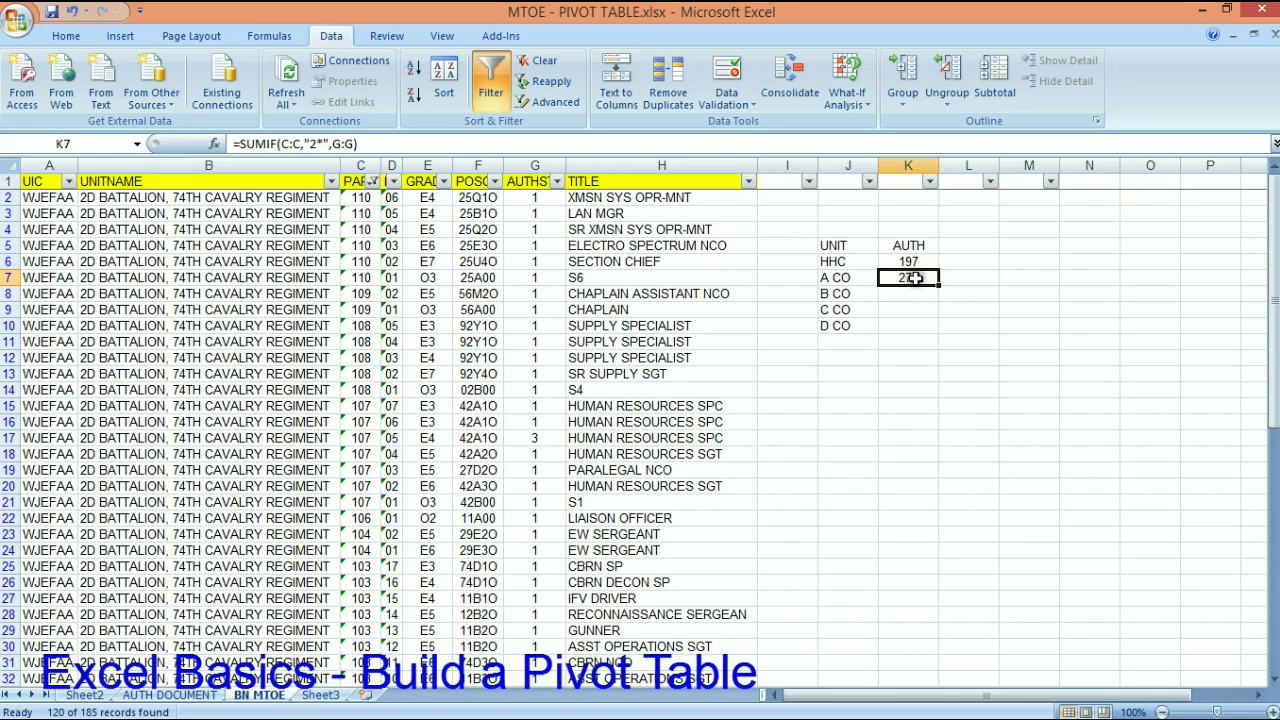
click(351, 143)
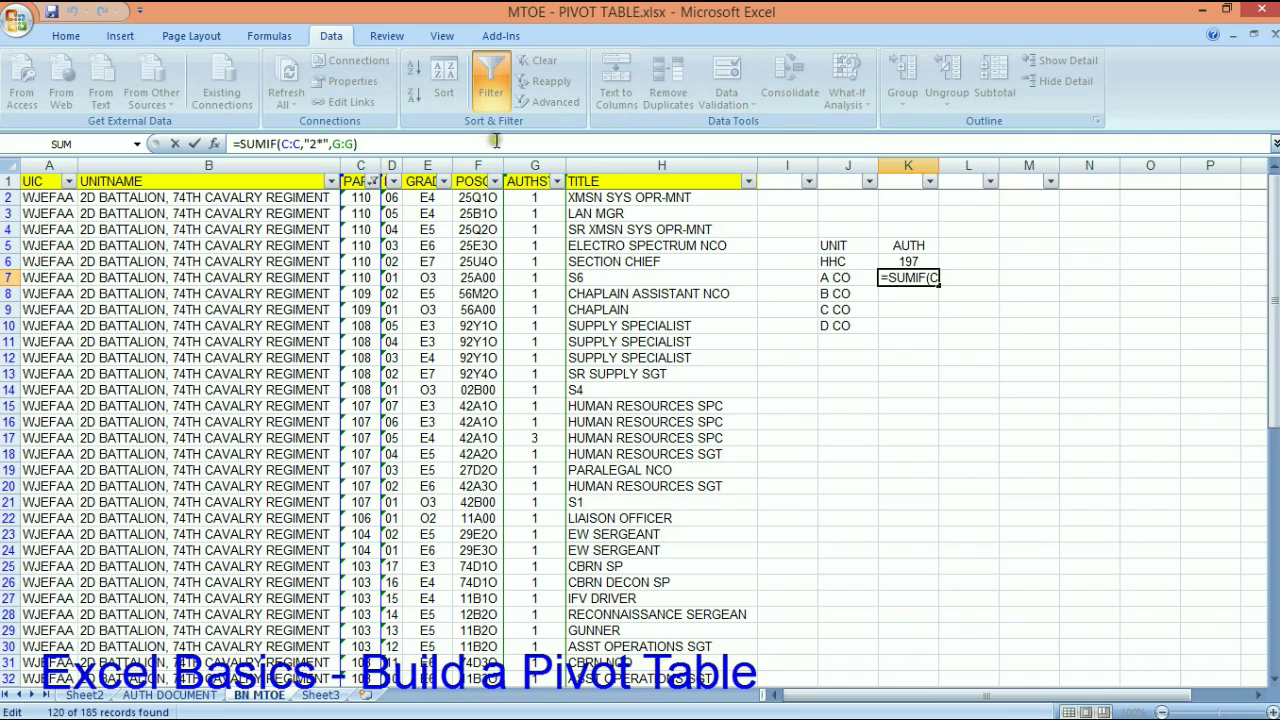
text(/2)
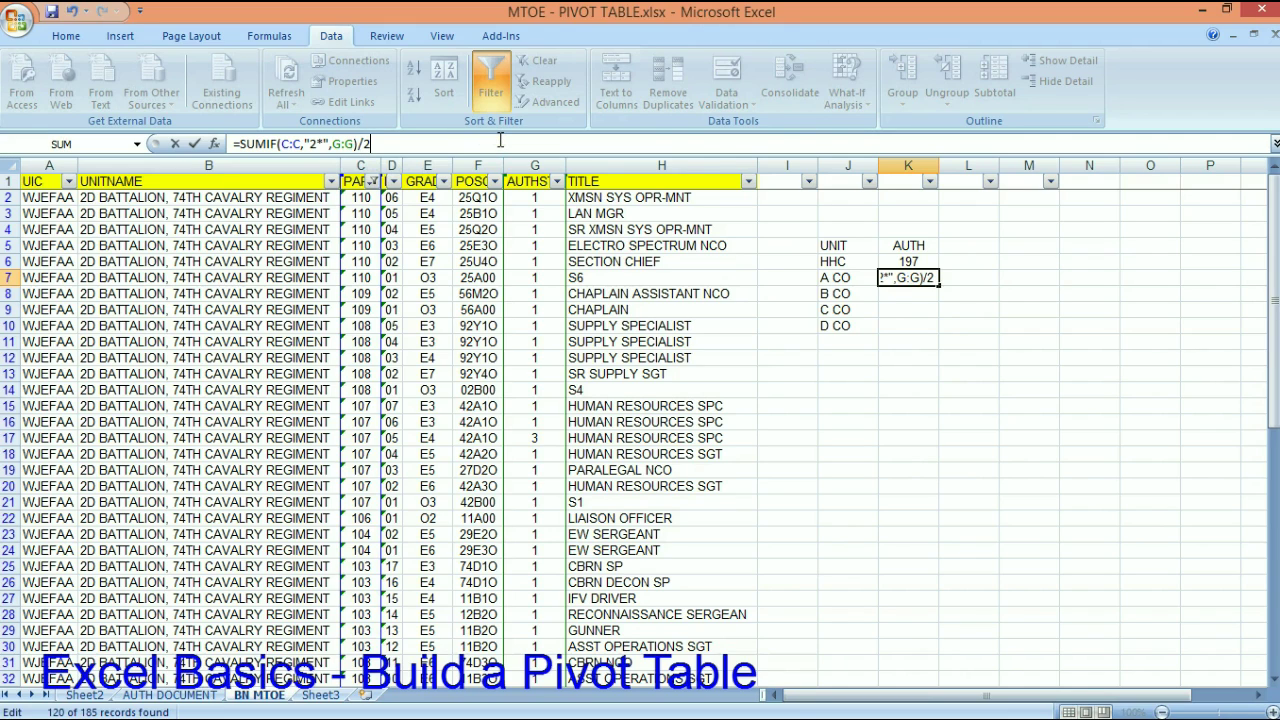
key(Return)
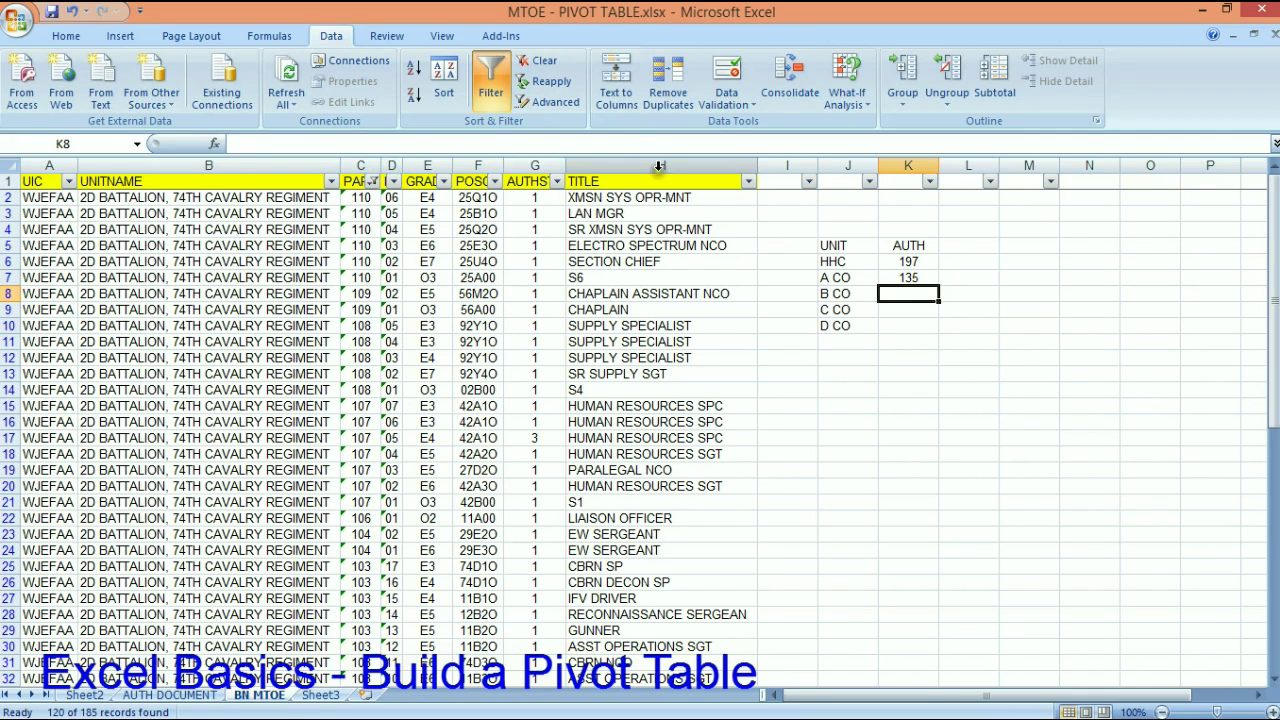
click(913, 271)
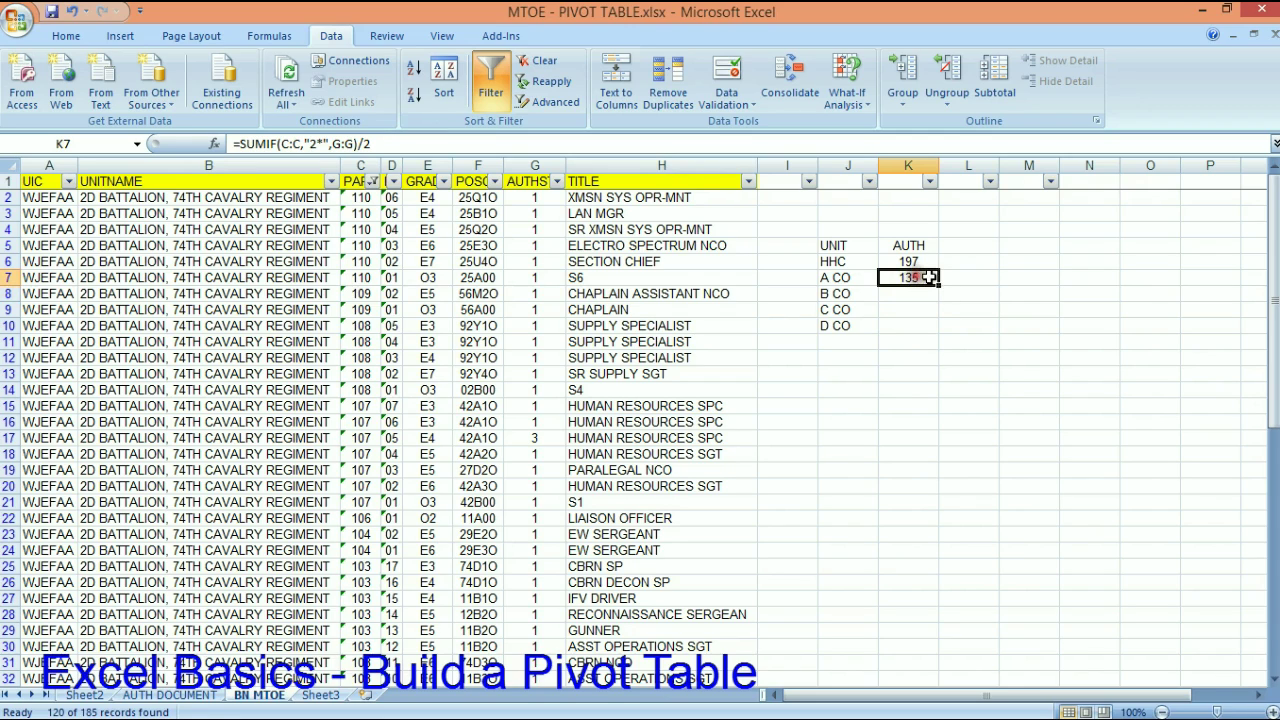
drag(938, 286, 939, 295)
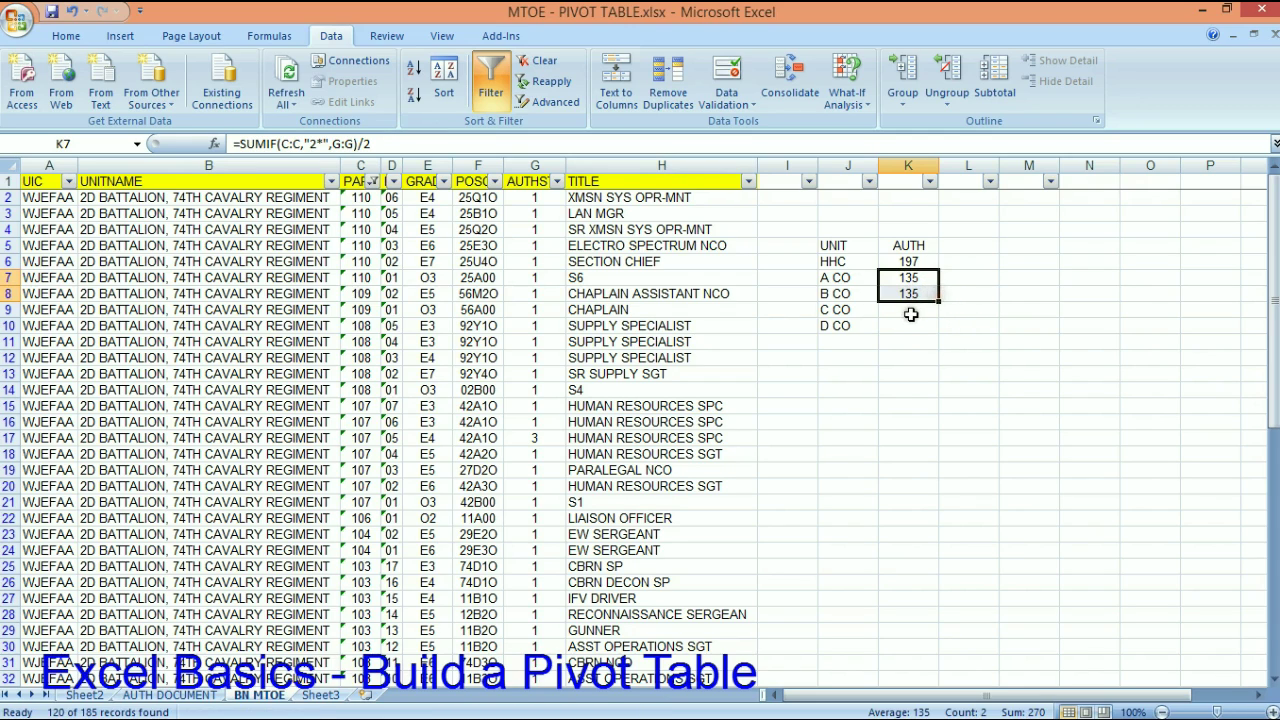
click(909, 314)
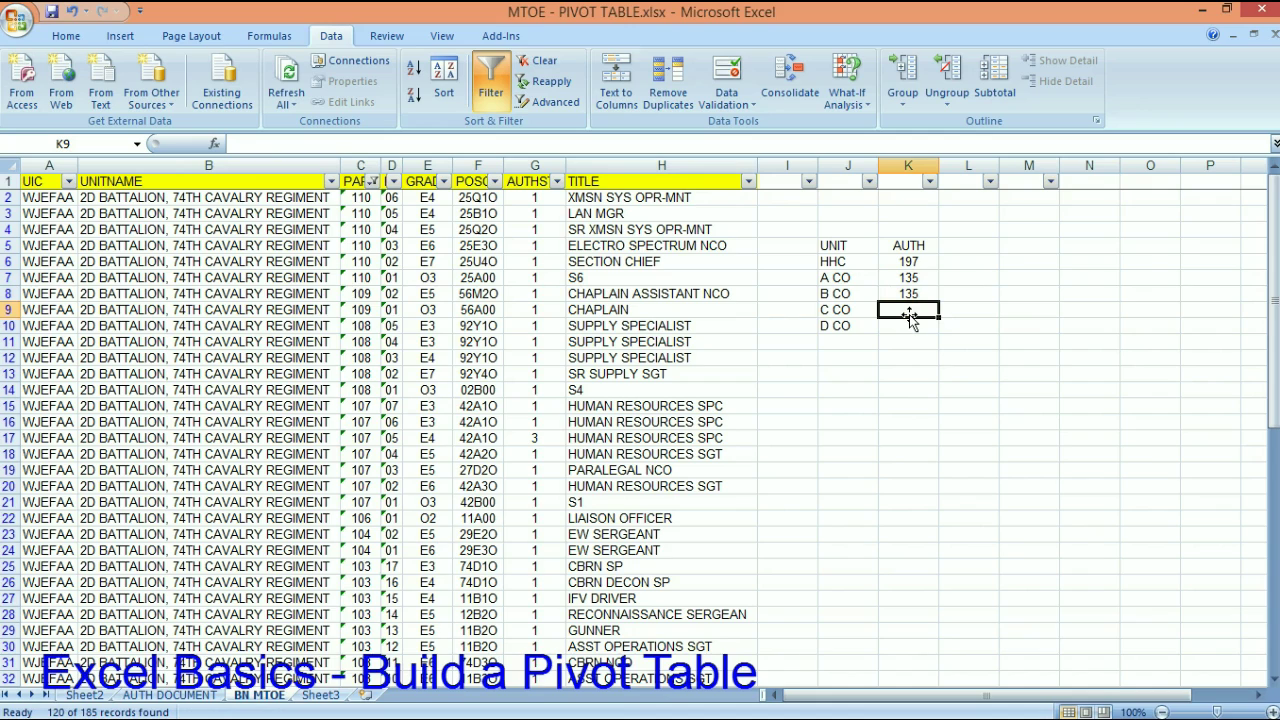
Total C CO in K9 with =SUMIF(C:C,"3*",G:G)/2, reusing B CO's formula, and copy it to K10 for D CO.
click(920, 295)
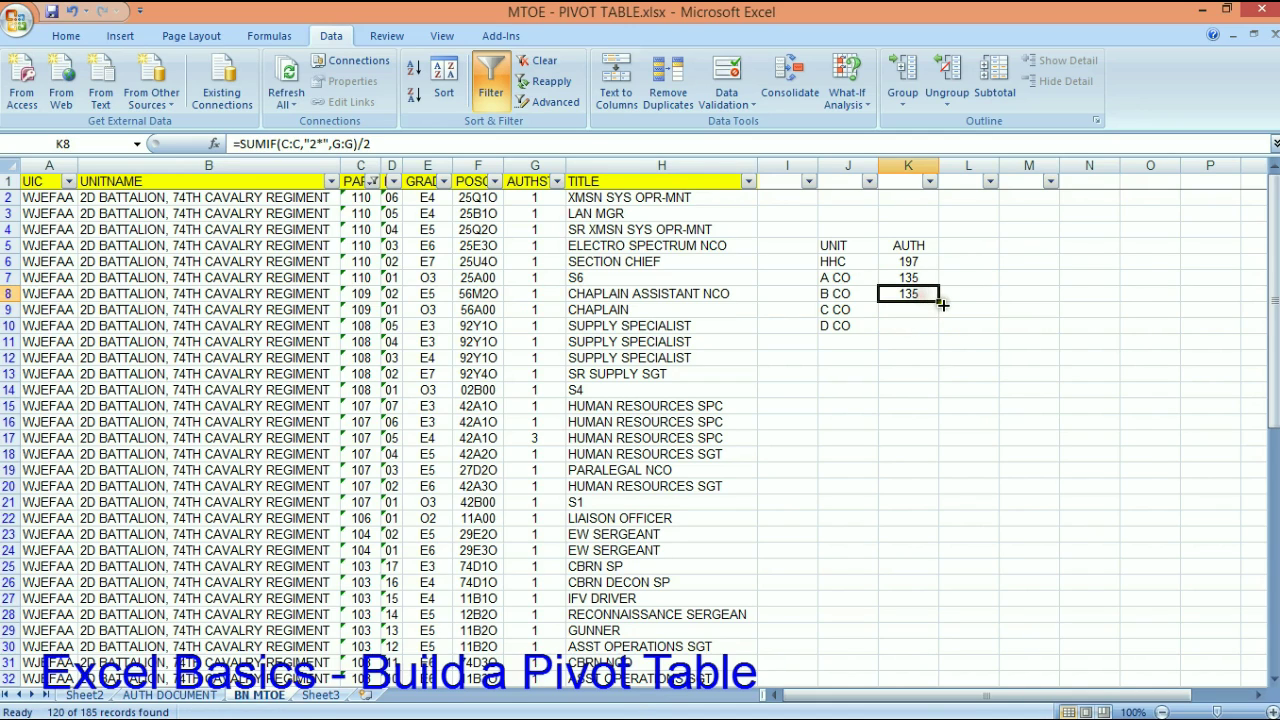
mouse_move(938, 301)
mouse_down()
mouse_move(957, 320)
mouse_move(938, 316)
mouse_up()
click(906, 311)
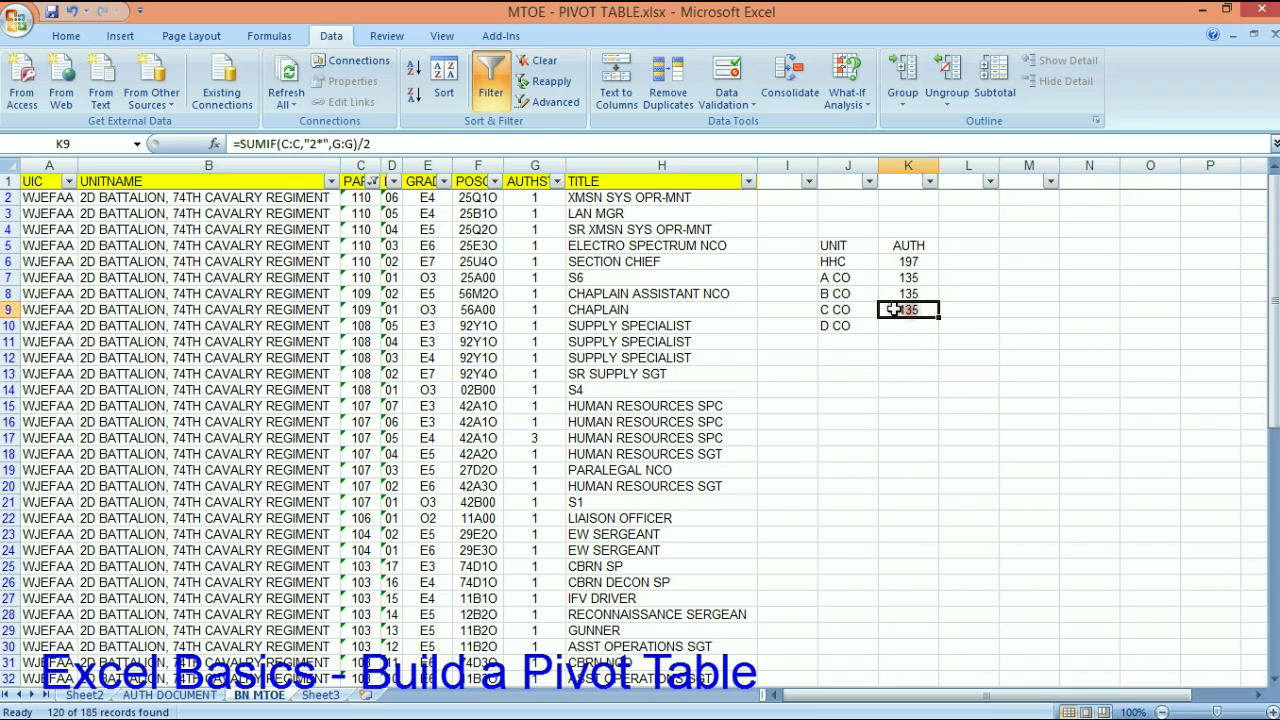
double_click(311, 144)
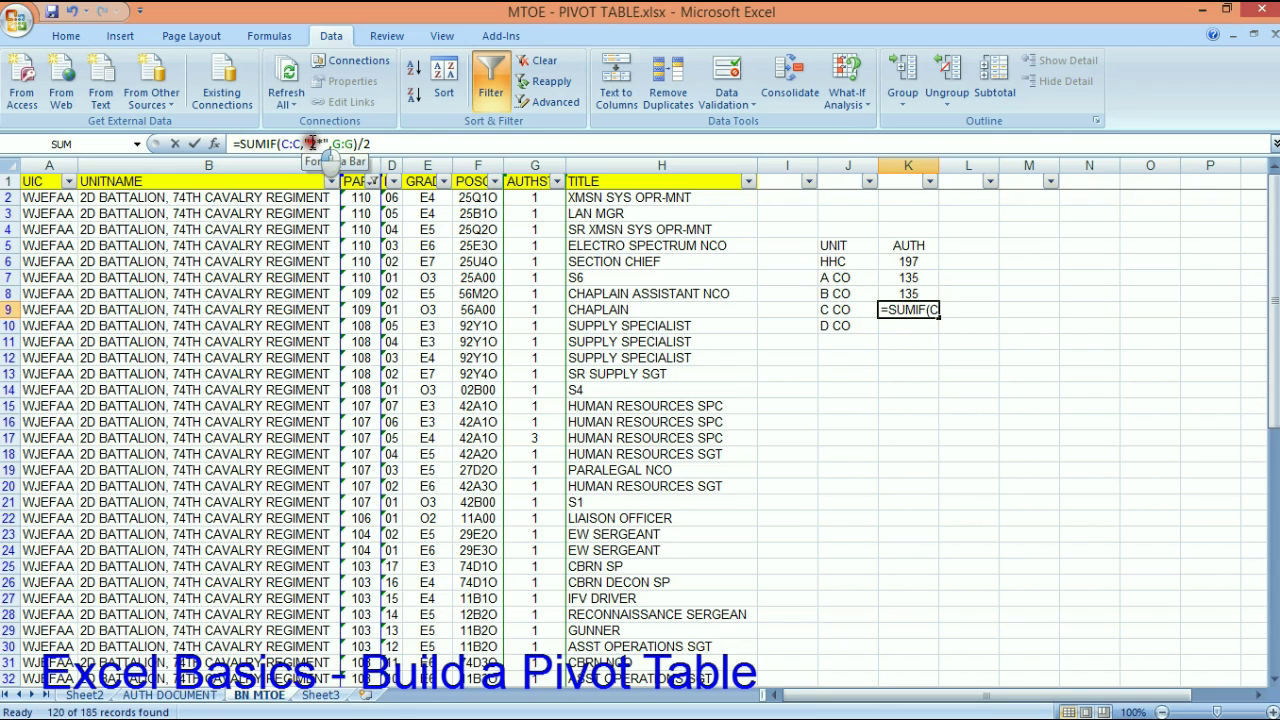
text(3)
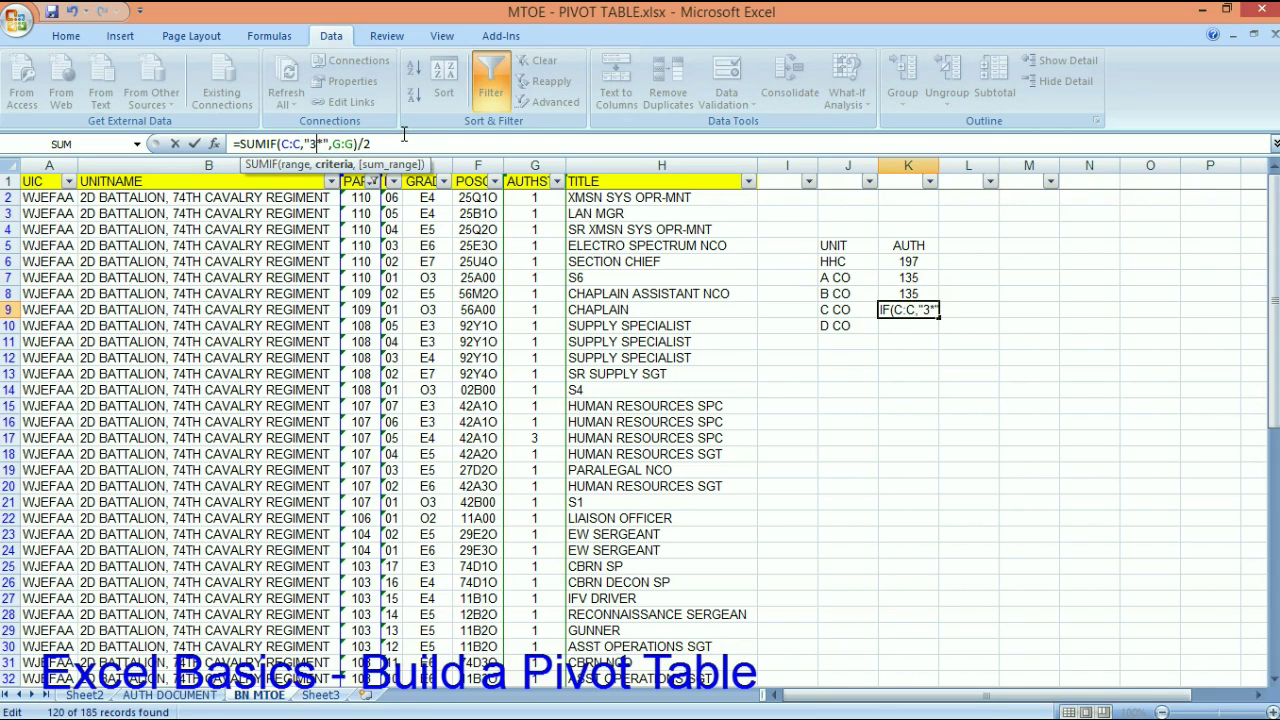
key(Return)
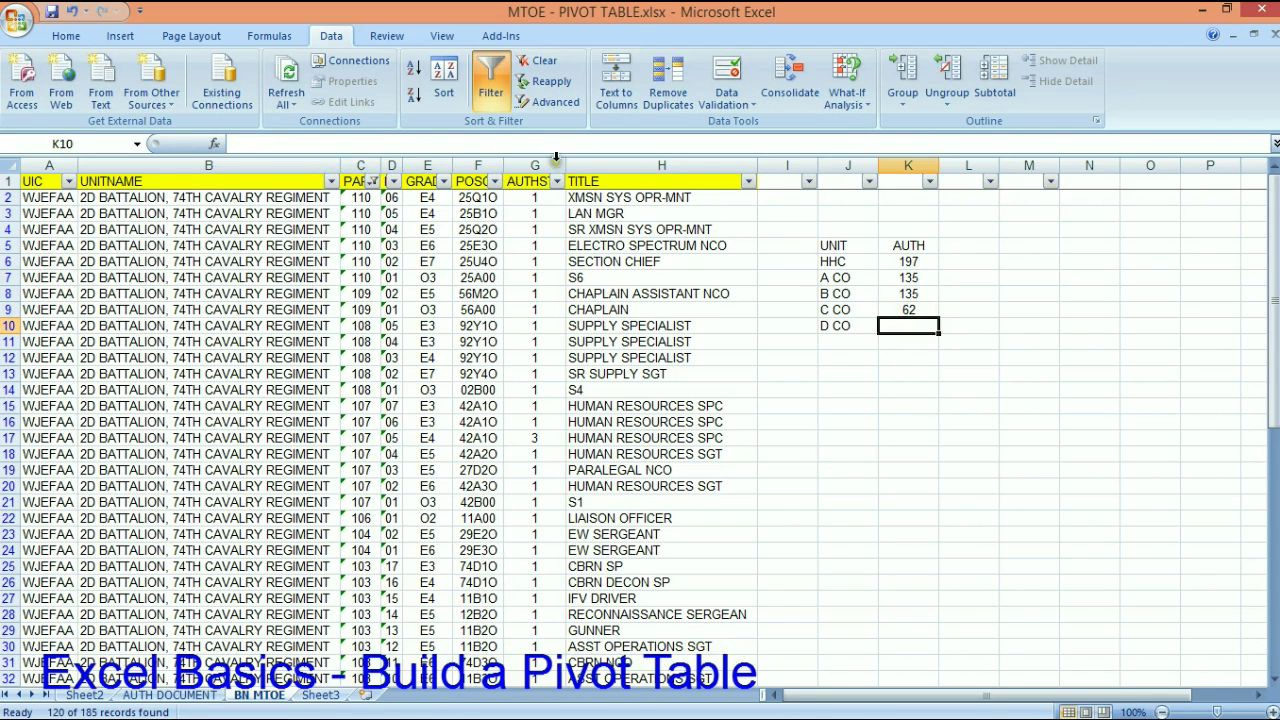
click(918, 318)
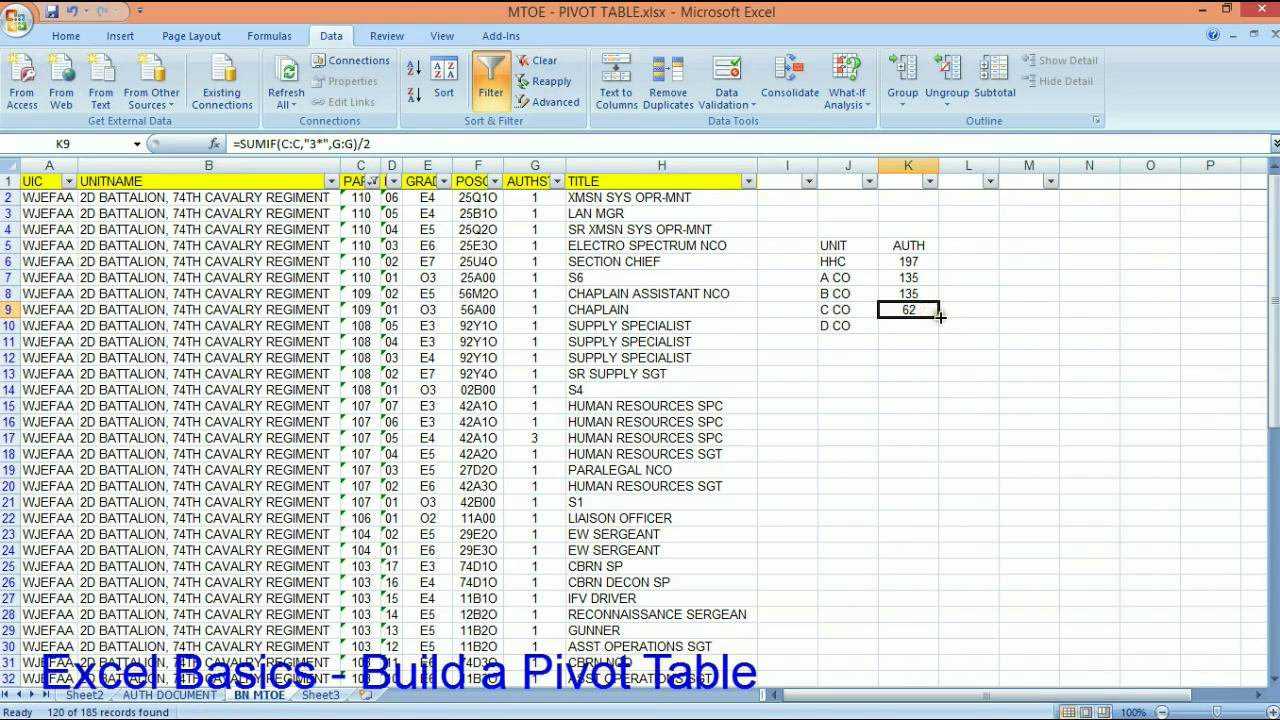
mouse_move(939, 318)
mouse_down()
mouse_move(955, 348)
mouse_move(934, 333)
mouse_up()
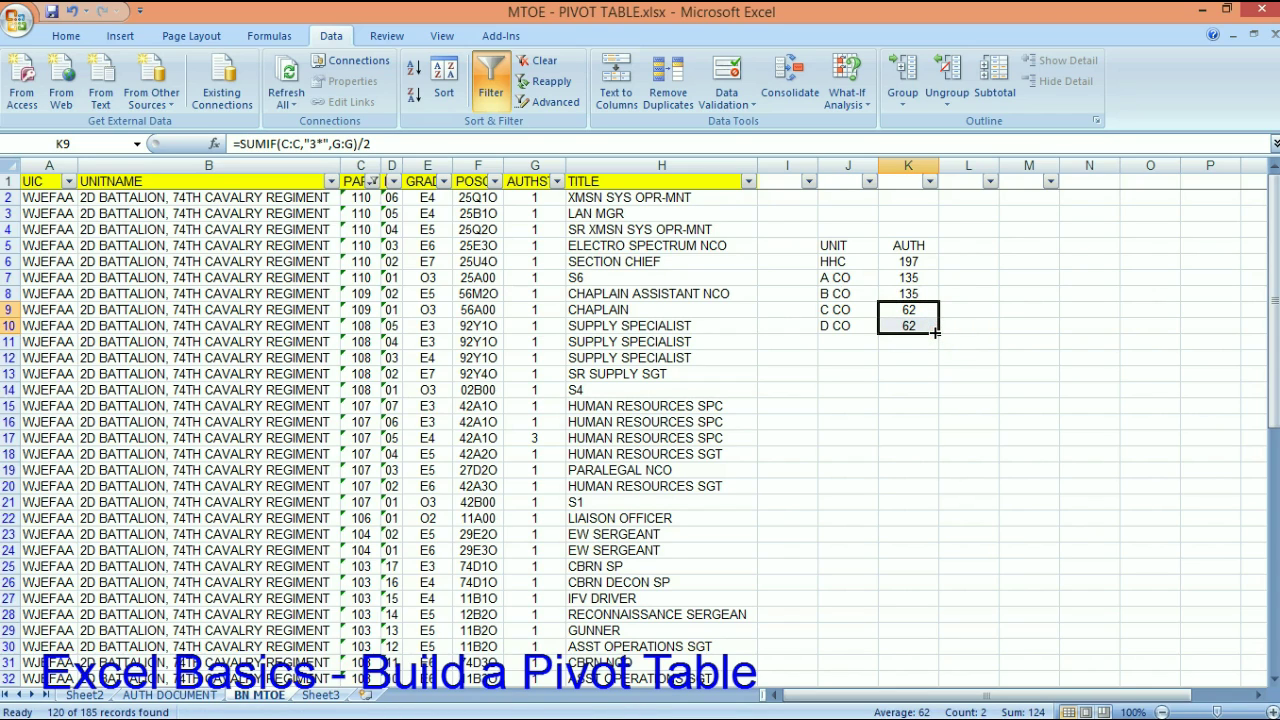
Add up the authorized strength of all five companies in cell K11 with =SUM(K6:K10).
click(912, 343)
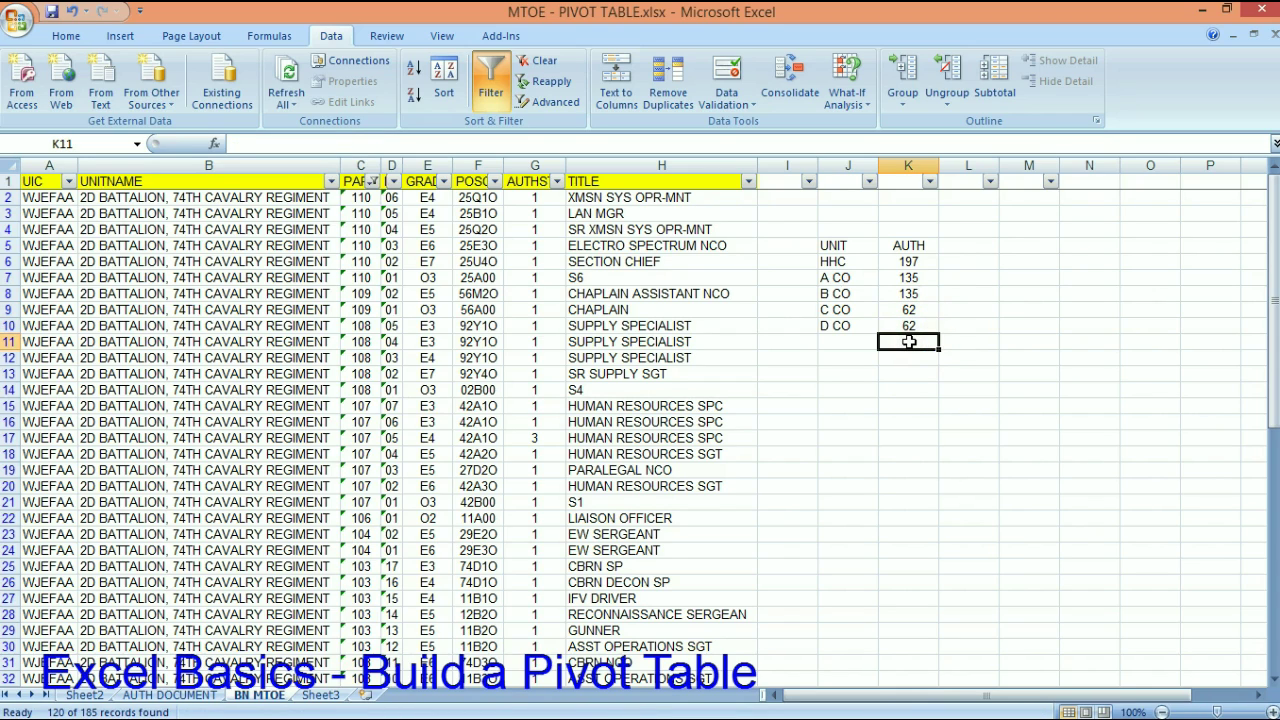
text(=SUM()
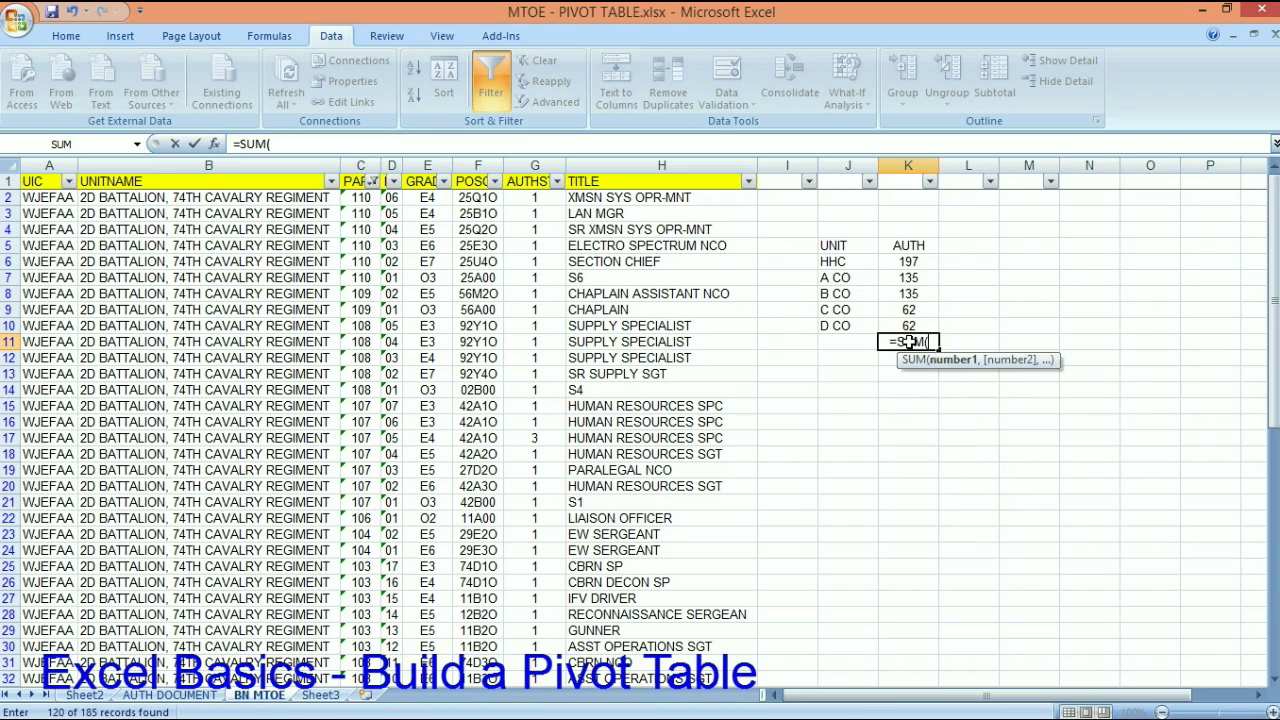
drag(908, 262, 912, 318)
text())
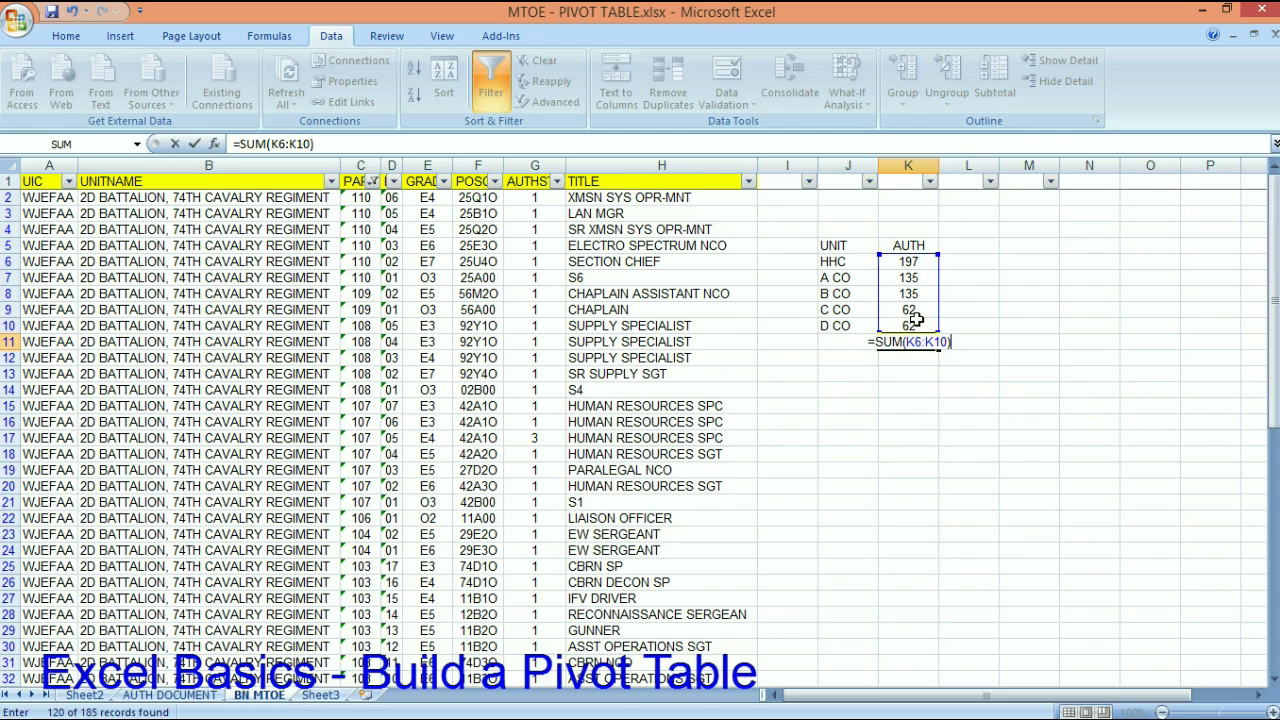
key(Return)
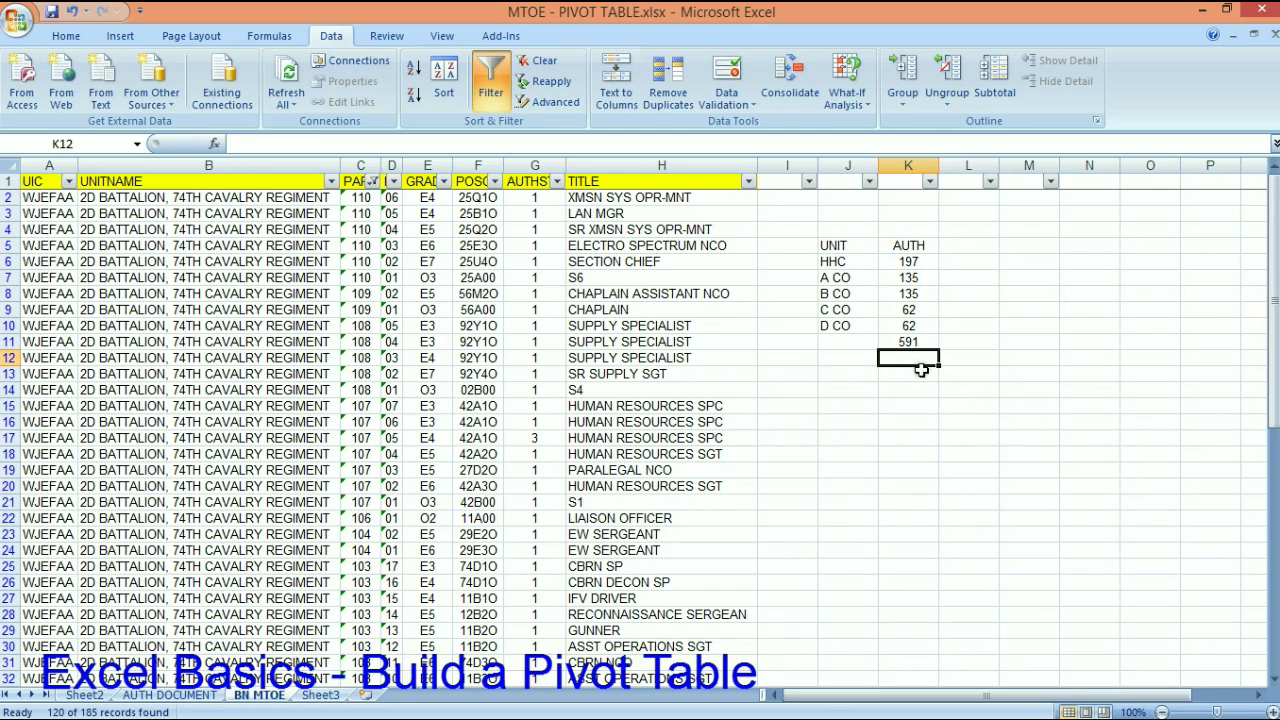
Review the total in K11 and the company summary in J5:K10, and check them against the PivotTable on Sheet2.
click(914, 342)
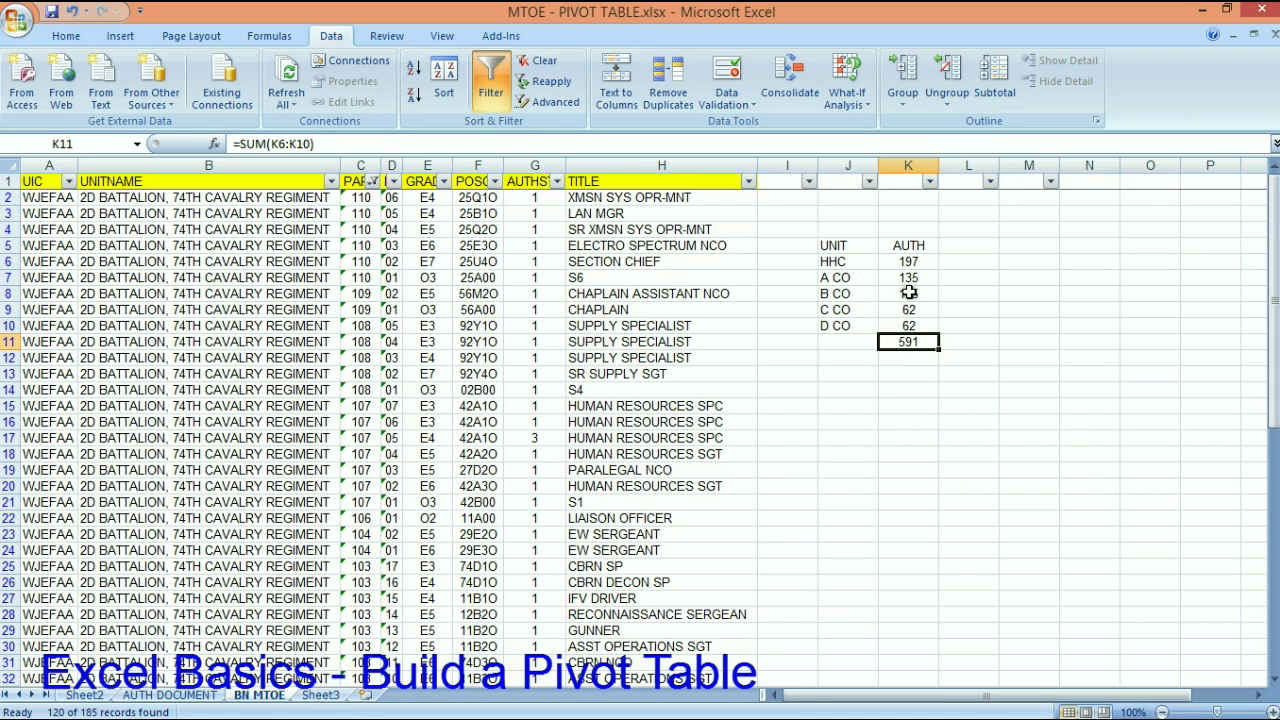
drag(838, 252, 924, 332)
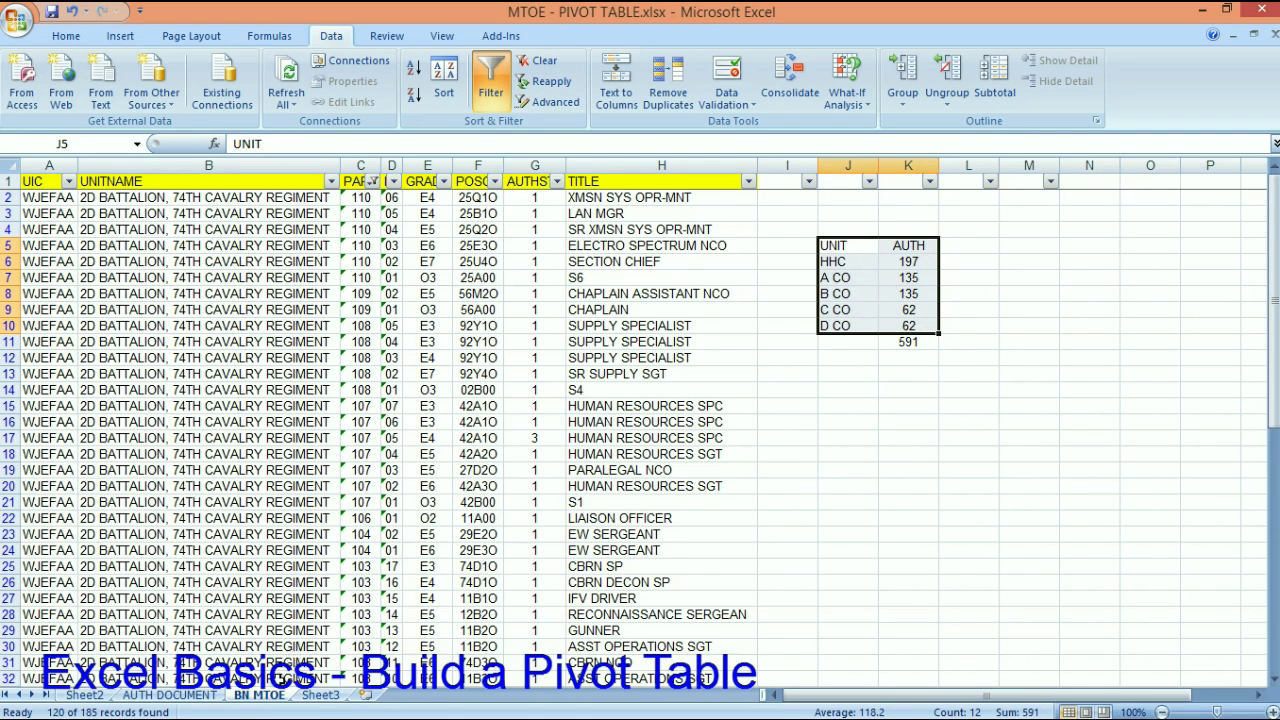
click(172, 700)
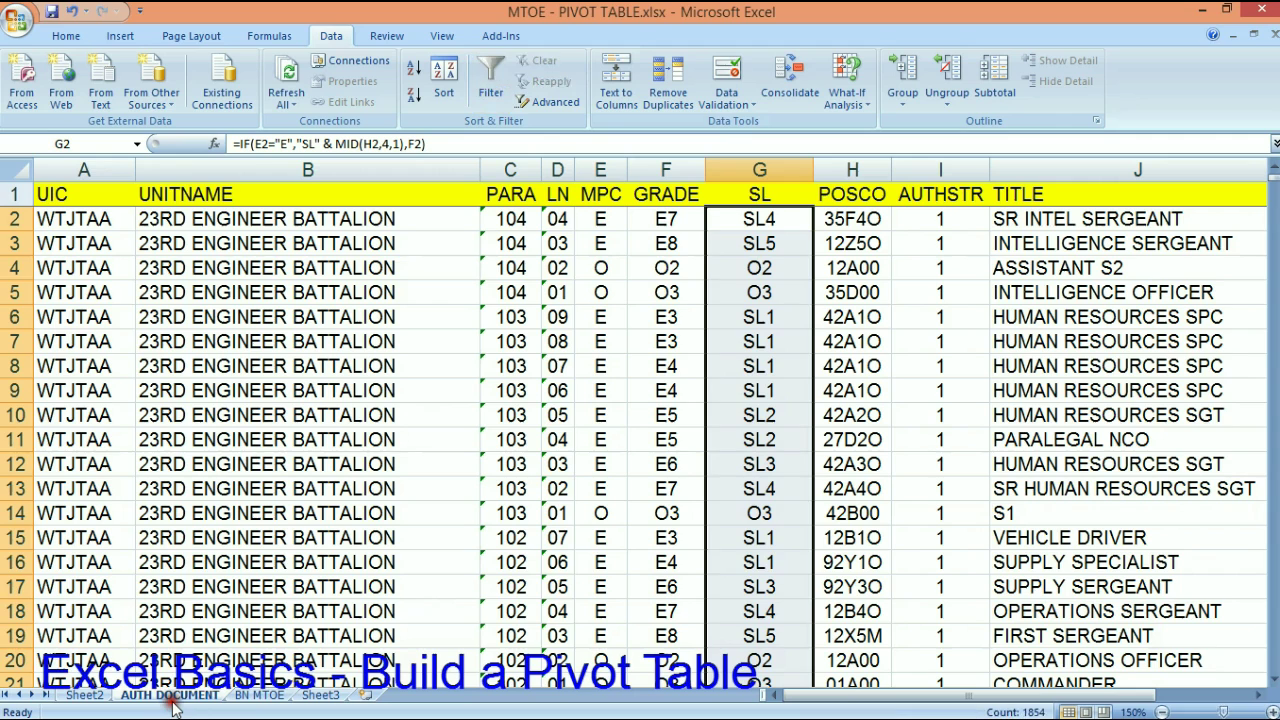
click(86, 697)
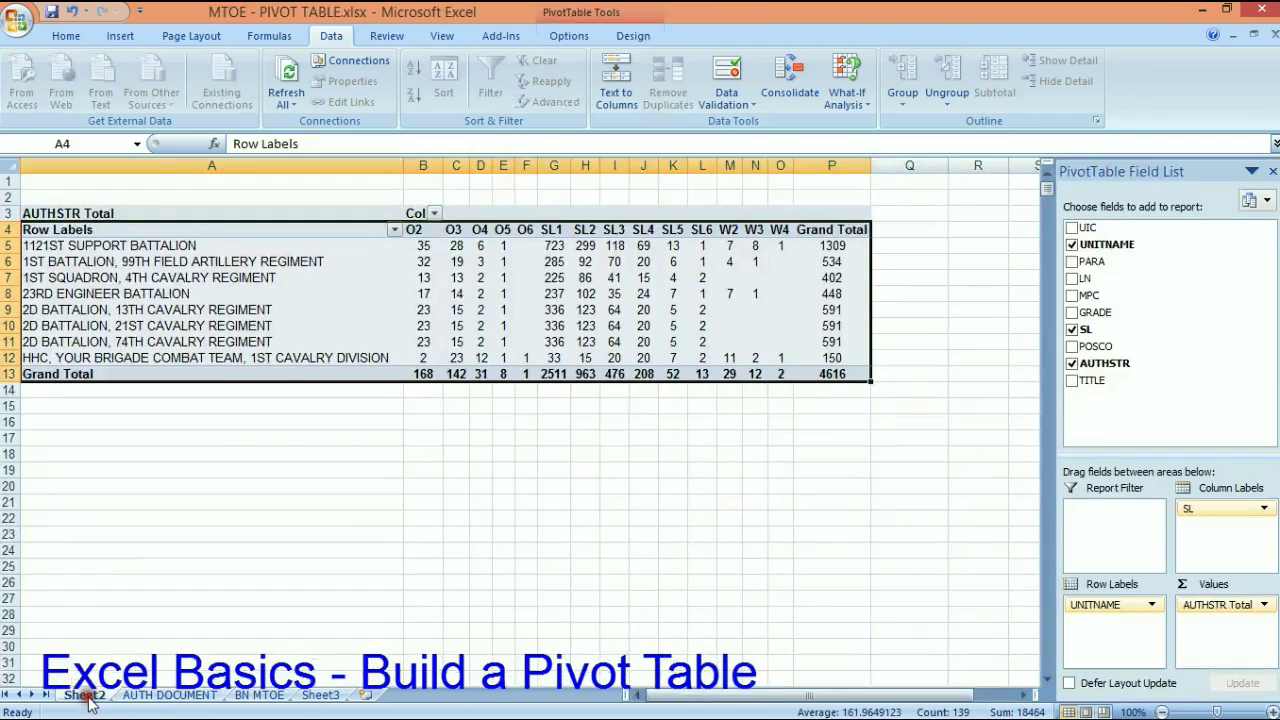